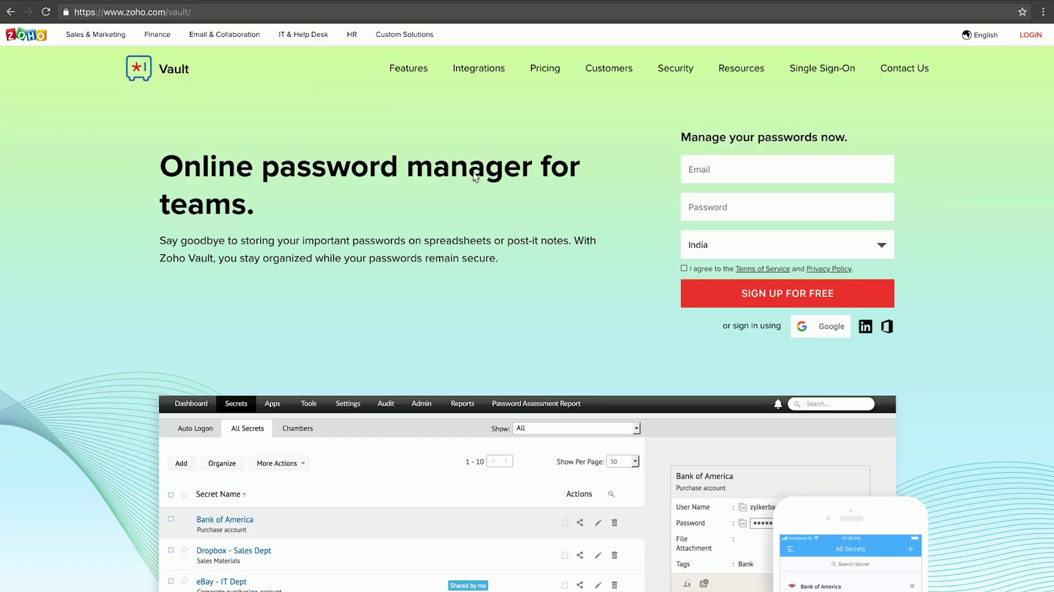
- Enter the sign-up e-mail address, correcting its ending, and the account password
key(Tab)
text(•••••••••)
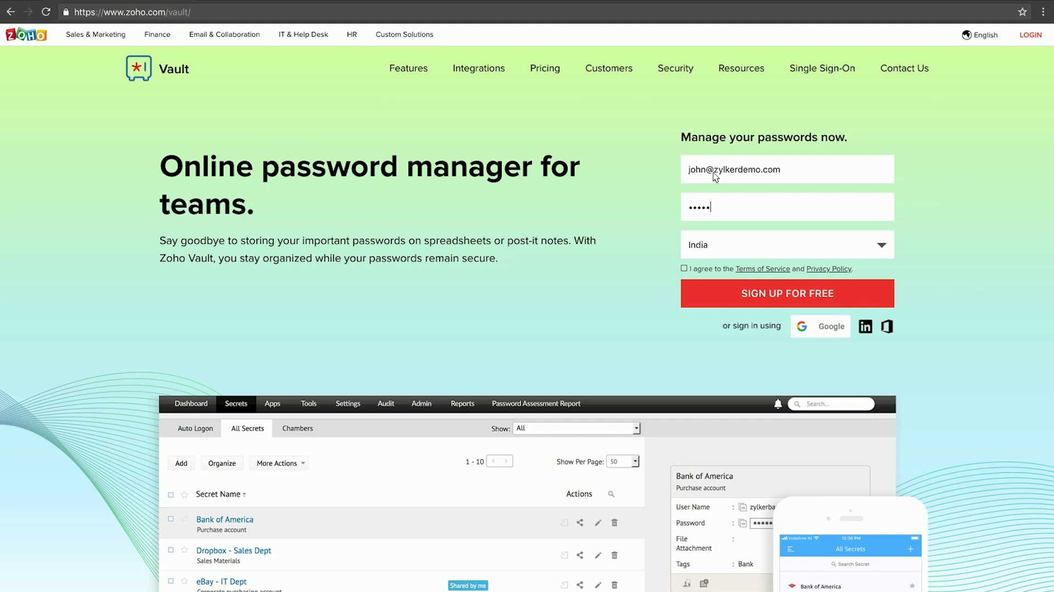
- Choose United States as the country and create the Vault account
key(Tab)
text(United Kingdom)
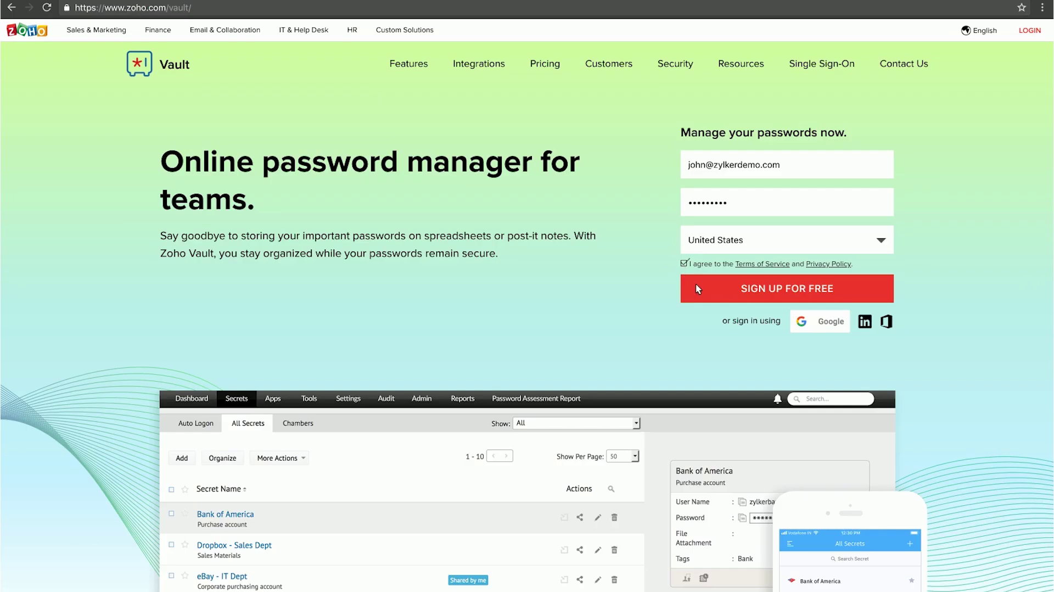
click(697, 288)
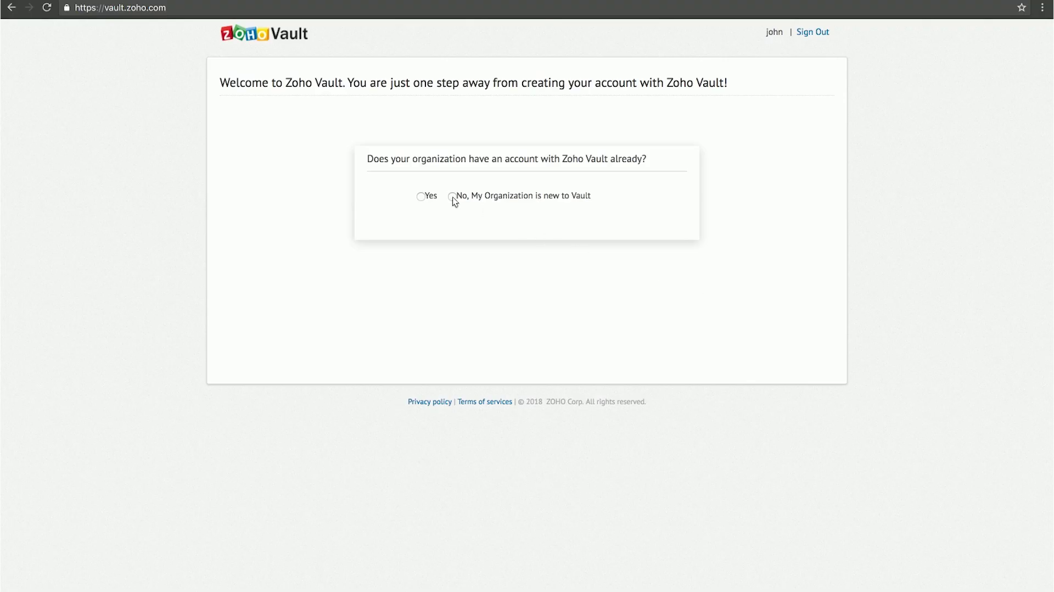
- Register the new organization Zylker with a confirmed passphrase, acknowledging it cannot be recovered, and proceed
click(453, 196)
click(386, 193)
text(Zylker)
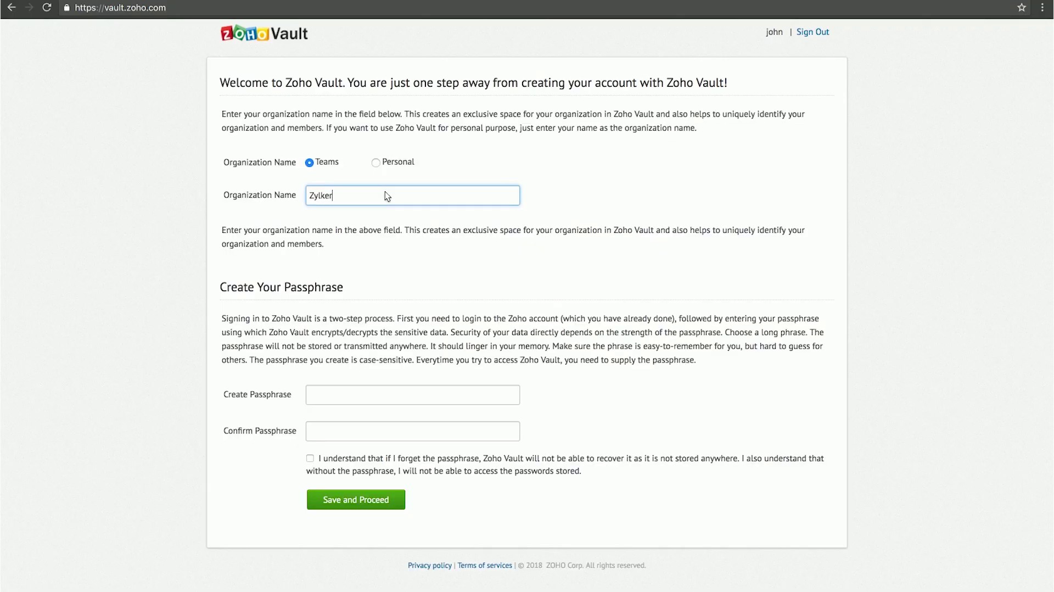
key(Tab)
text(********)
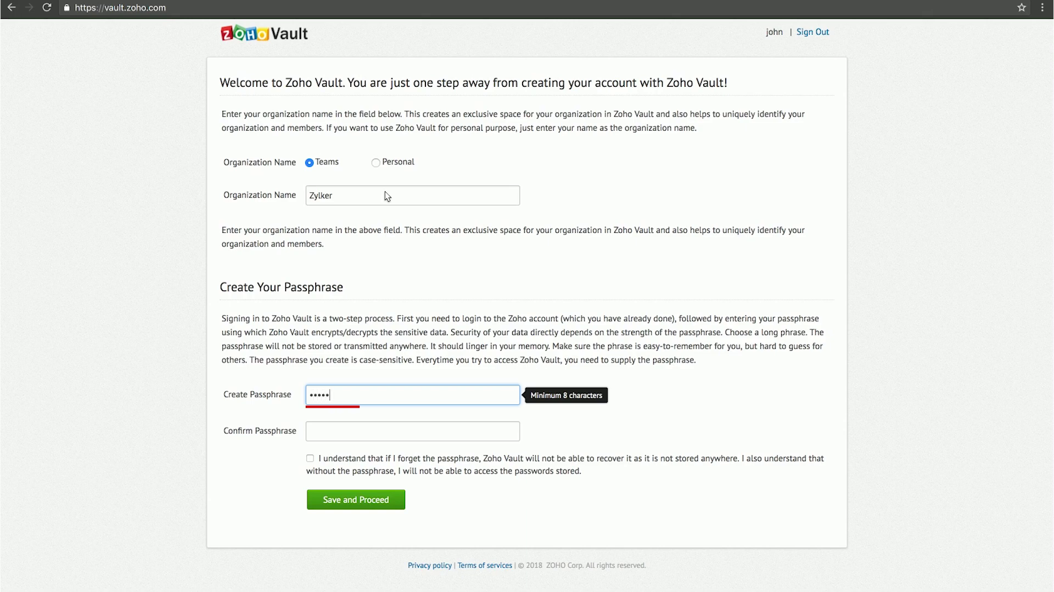
key(Tab)
text(********)
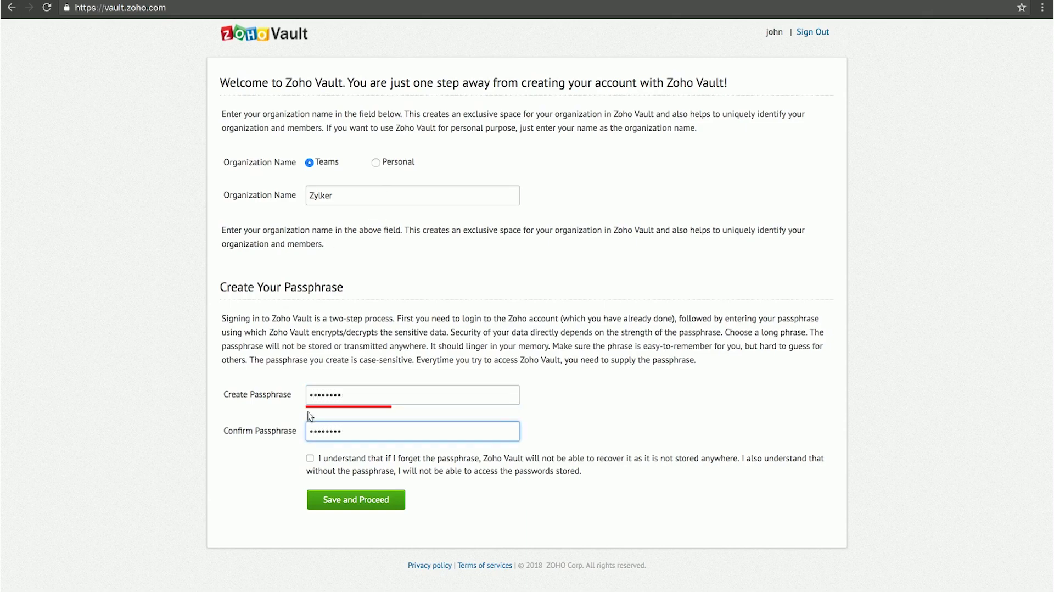
key(Tab)
key(space)
click(521, 379)
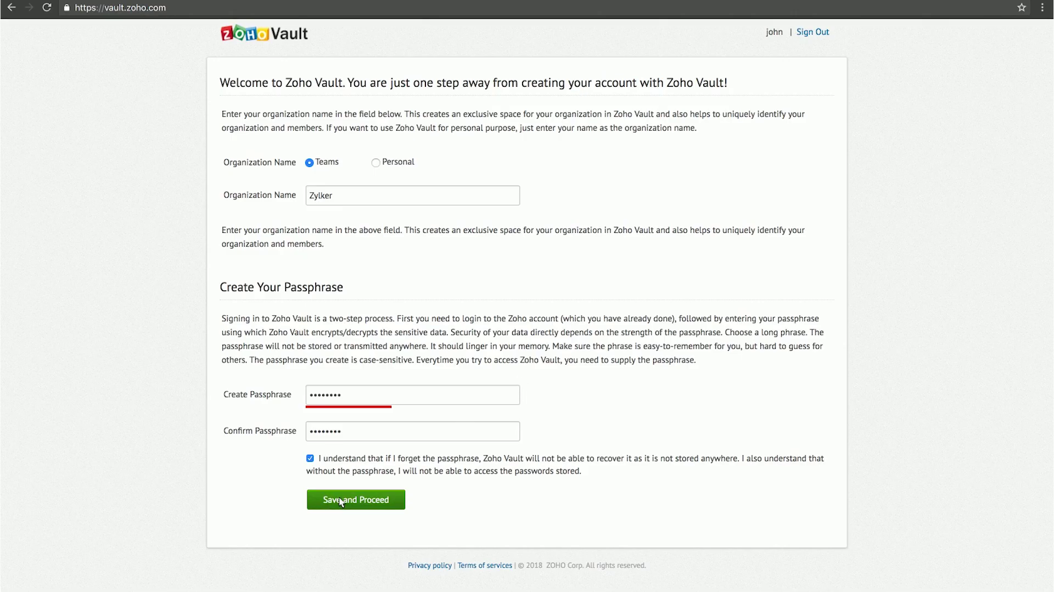
click(341, 498)
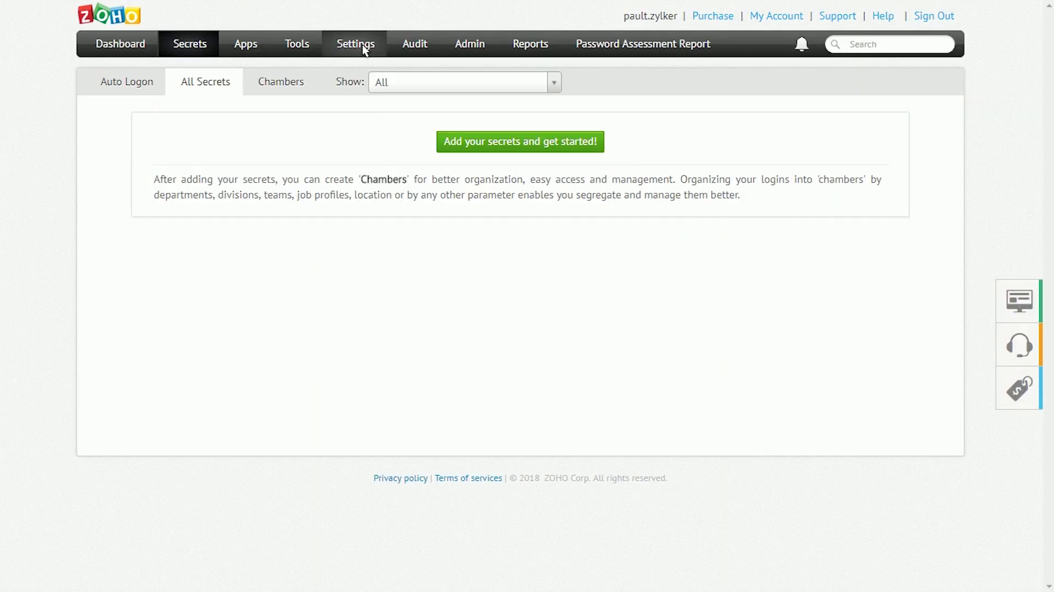
- Open the vault Settings page
click(364, 46)
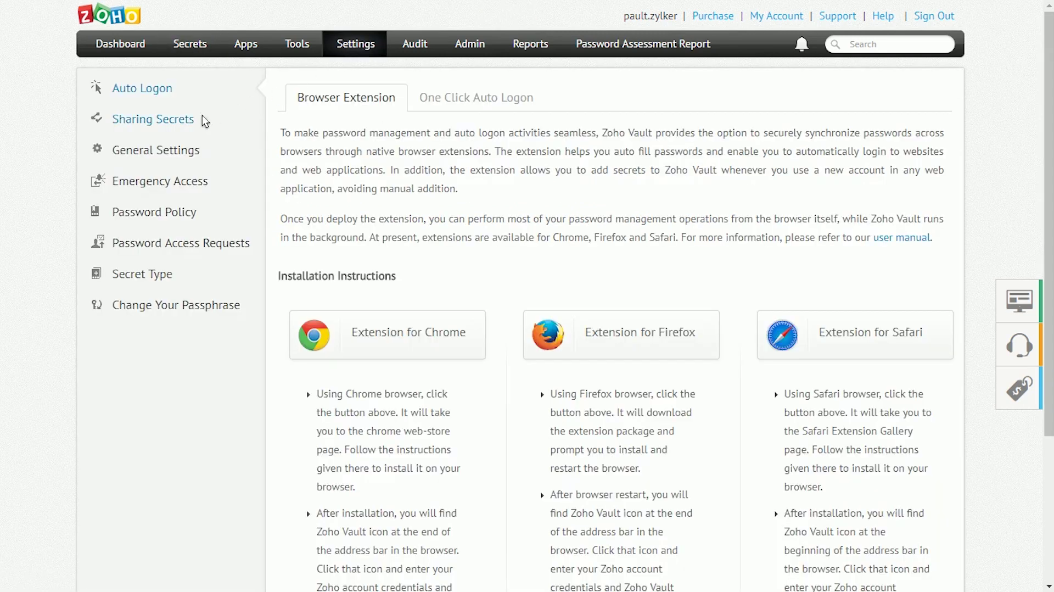
- Initiate sharing from the Sharing Secrets settings and confirm
click(190, 124)
scroll(190, 124, down, 2)
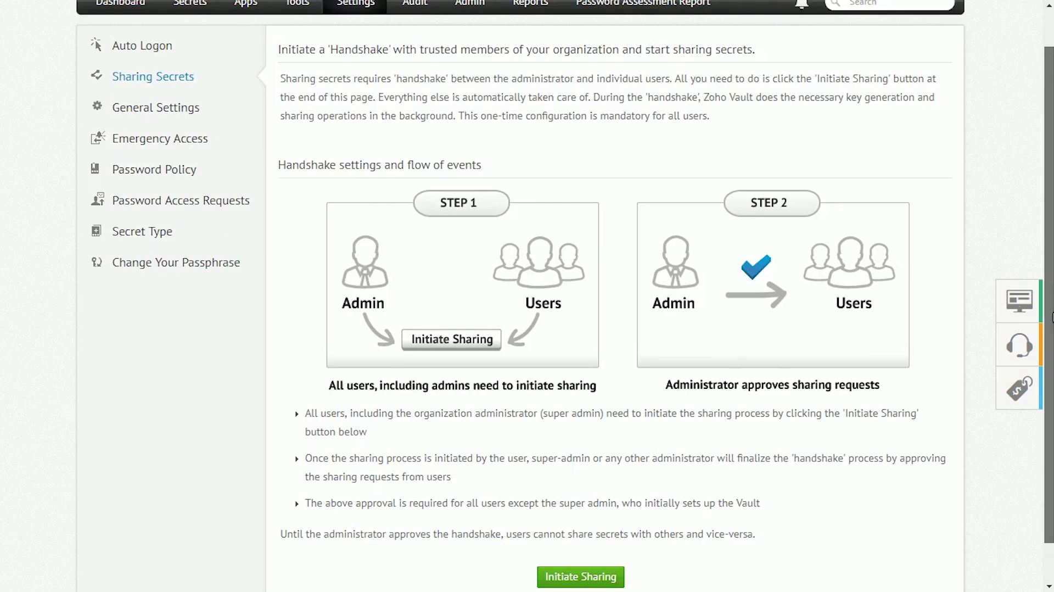
click(592, 533)
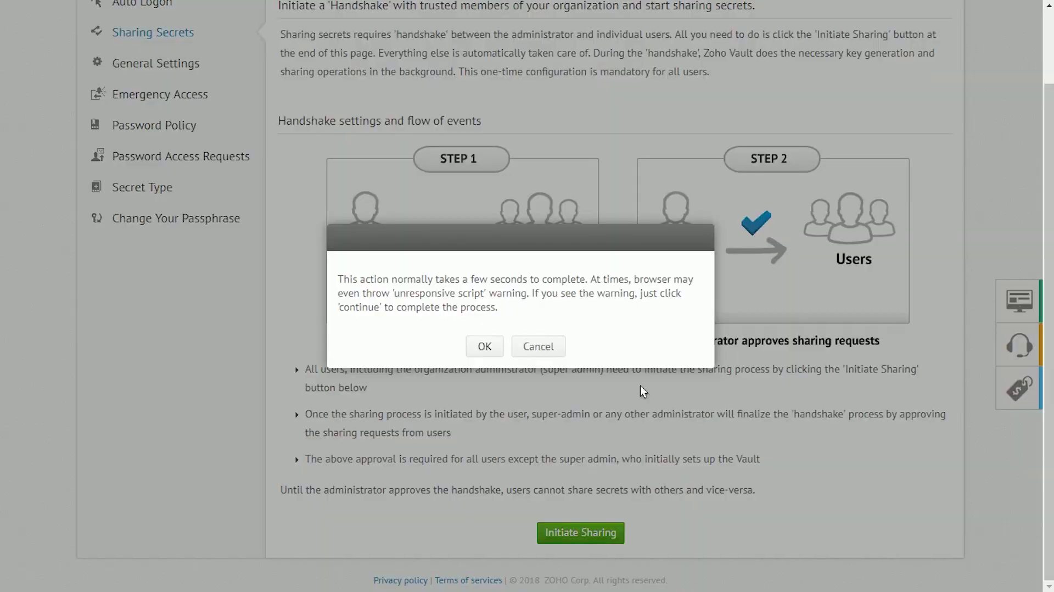
click(476, 346)
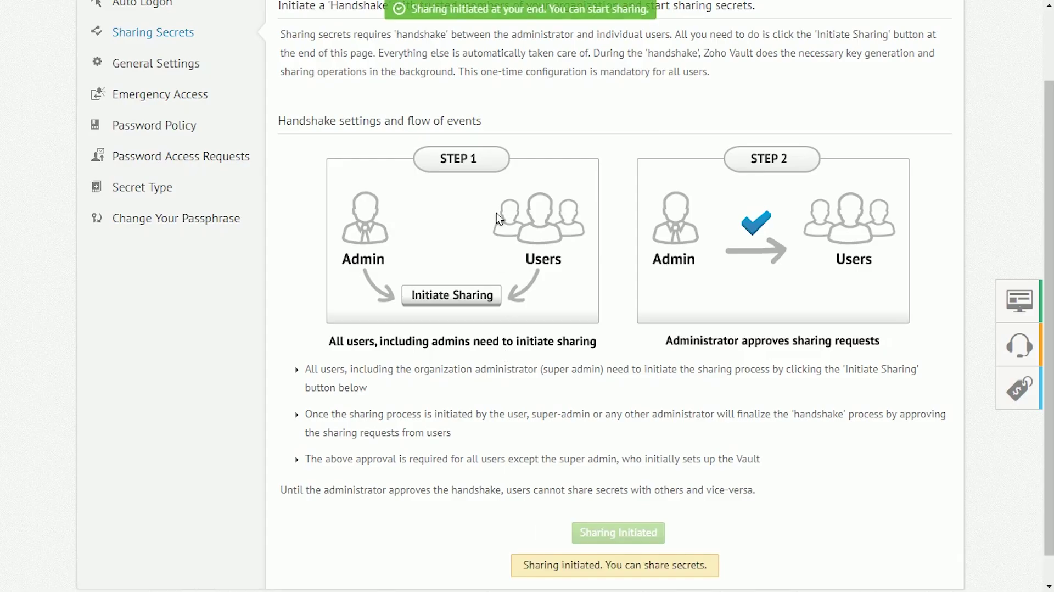
- Return to the secrets list and complete Initiate Sharing from the Mandatory Configuration prompt
scroll(550, 274, up, 2)
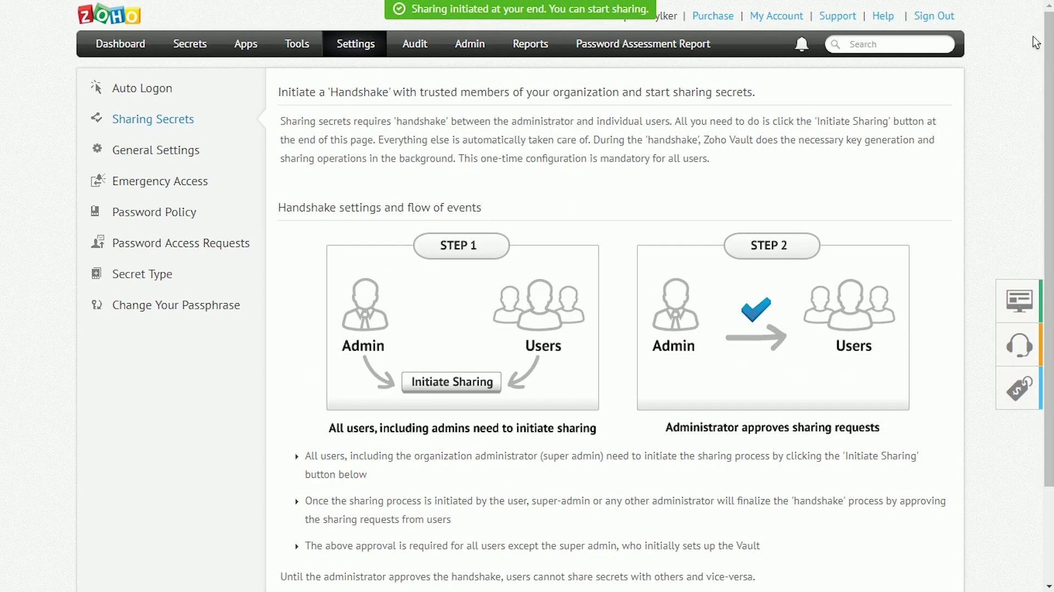
click(195, 41)
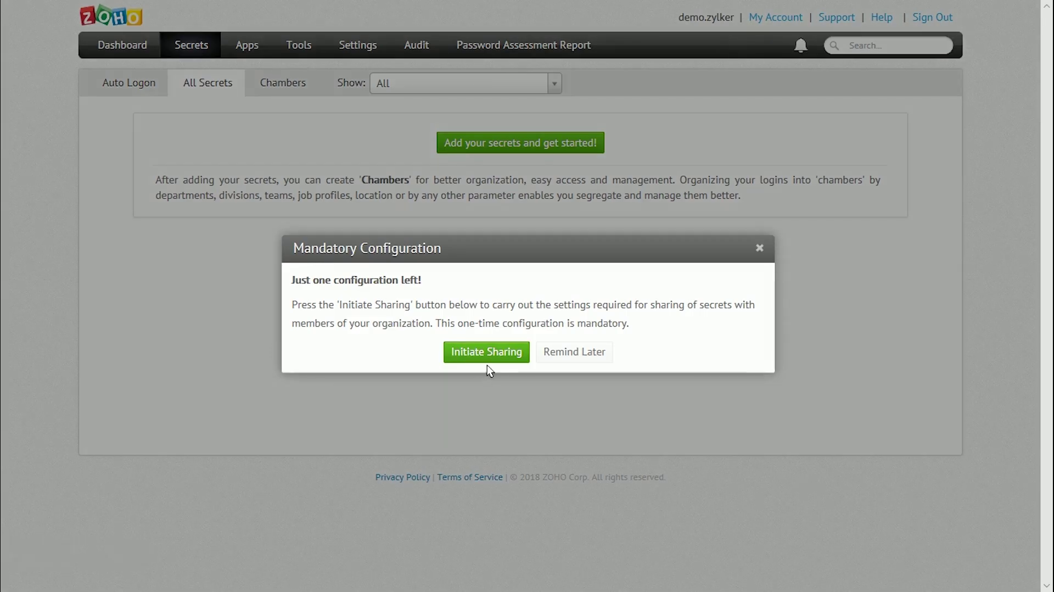
click(487, 352)
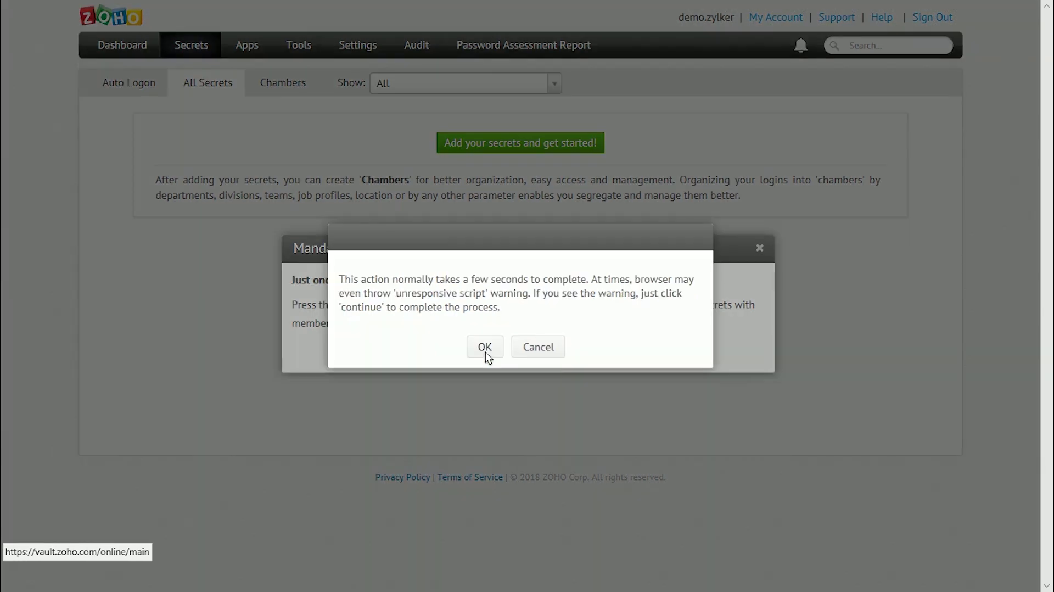
click(486, 352)
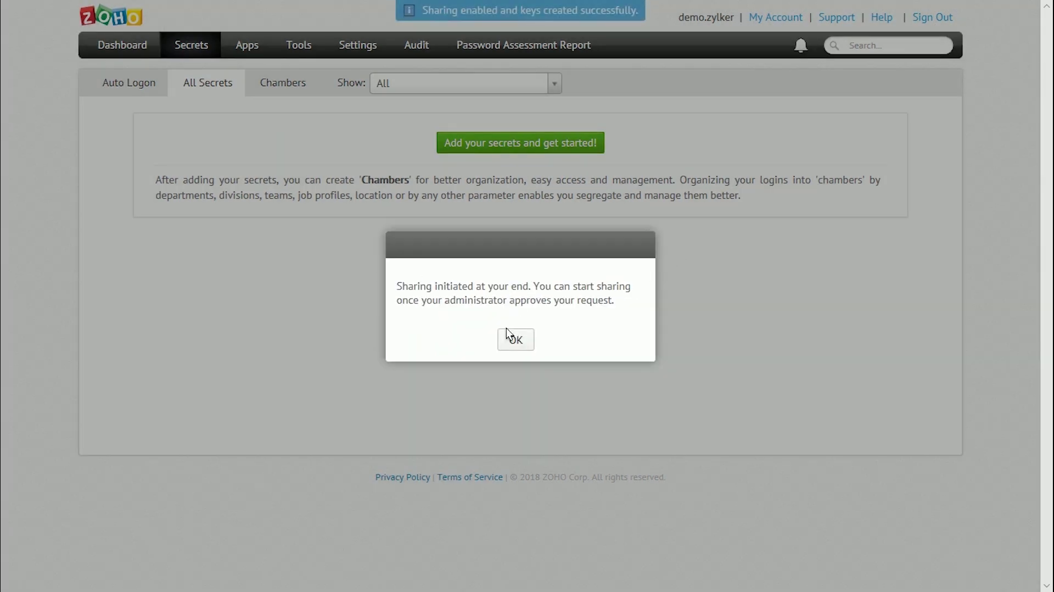
click(514, 340)
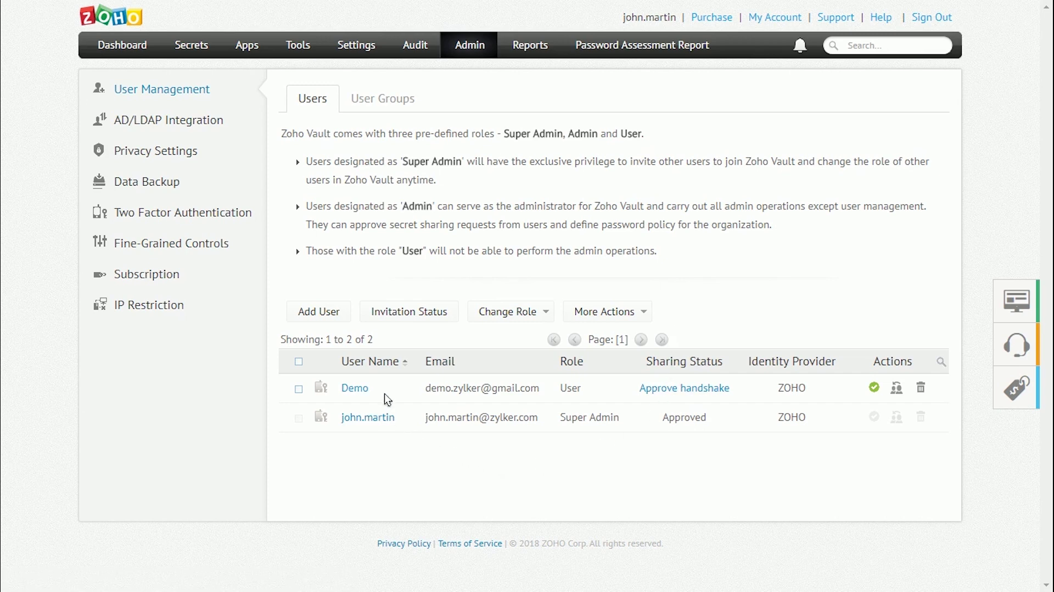
- Approve the demo user's sharing handshake and send an invitation to a new user's e-mail
click(662, 391)
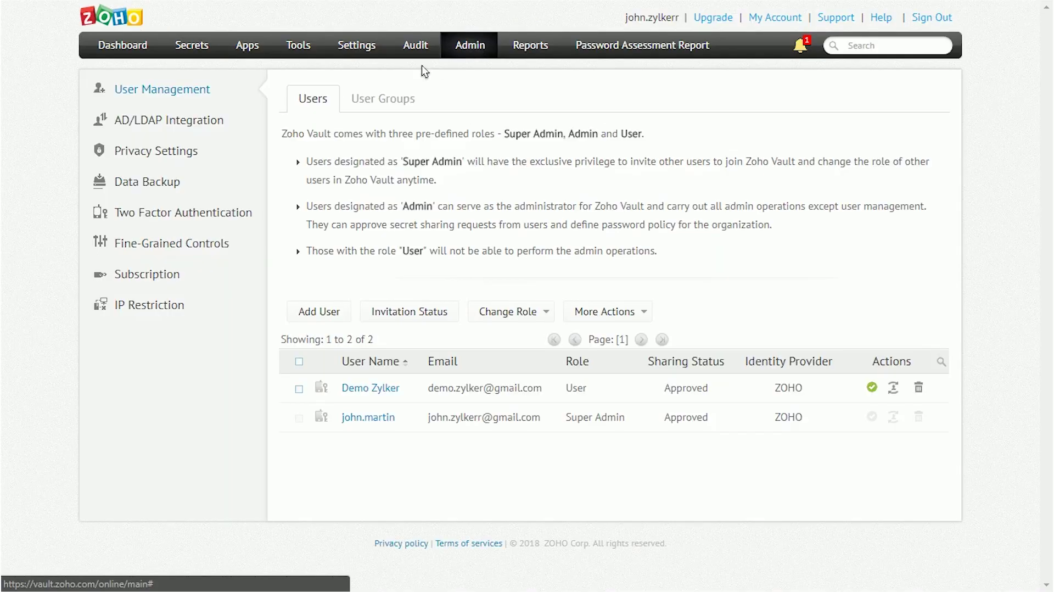
click(341, 310)
drag(1048, 258, 1047, 329)
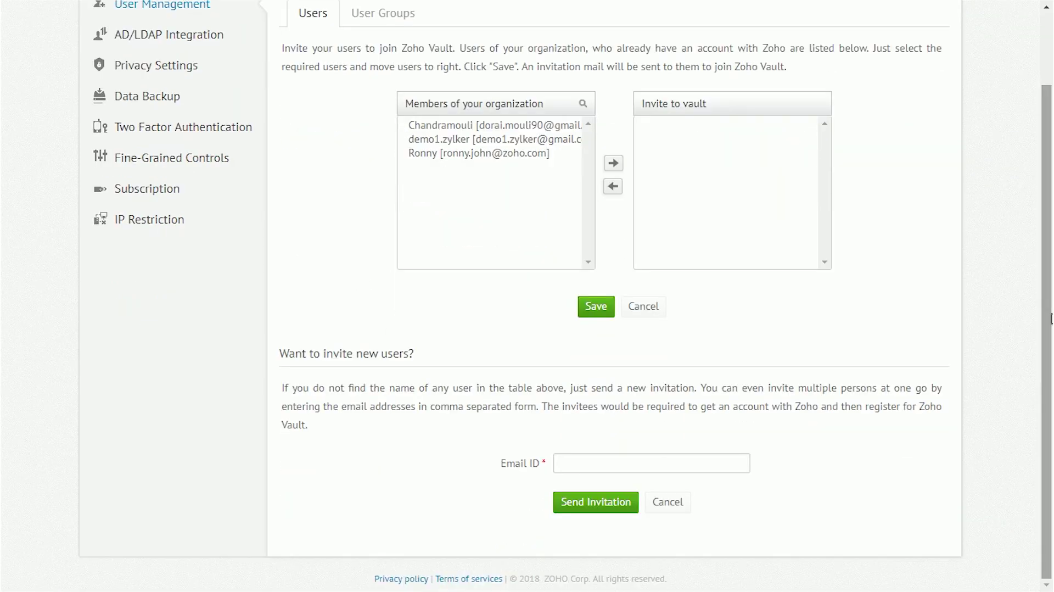
click(625, 462)
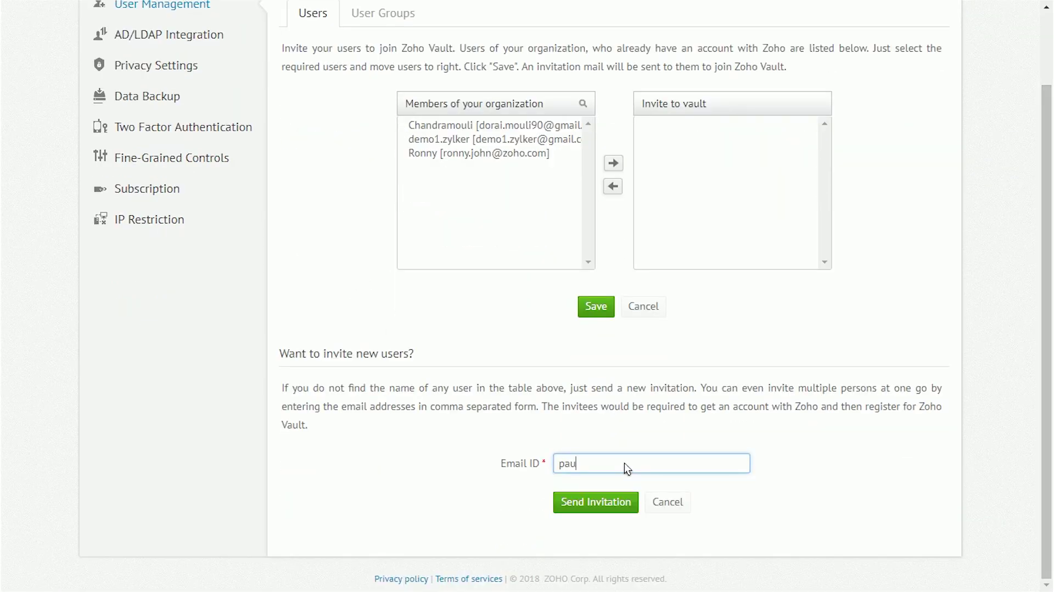
click(604, 496)
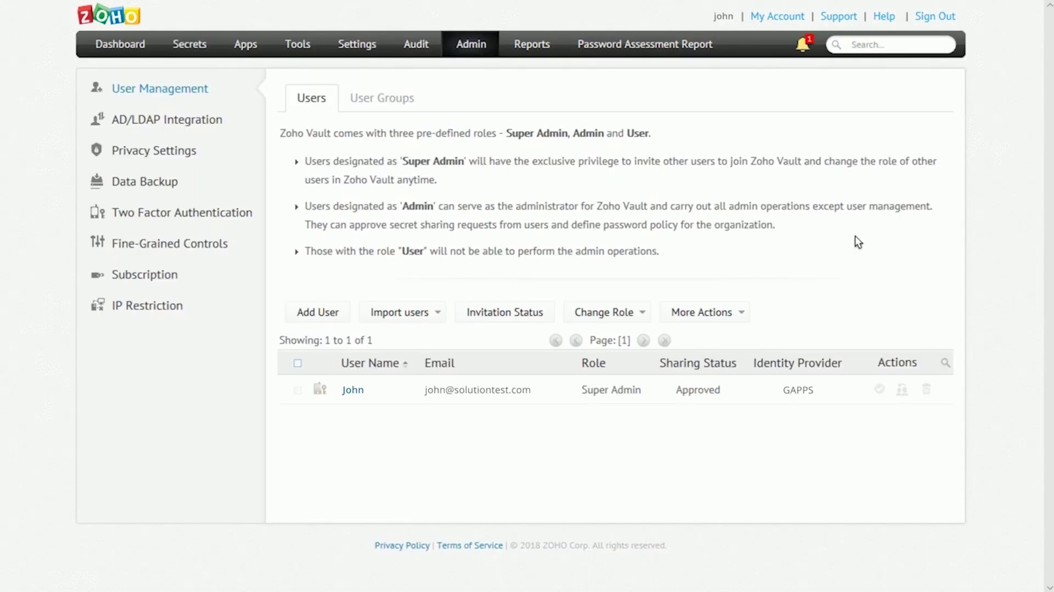
- Import two selected users from Google Apps and invite them
click(404, 312)
click(438, 335)
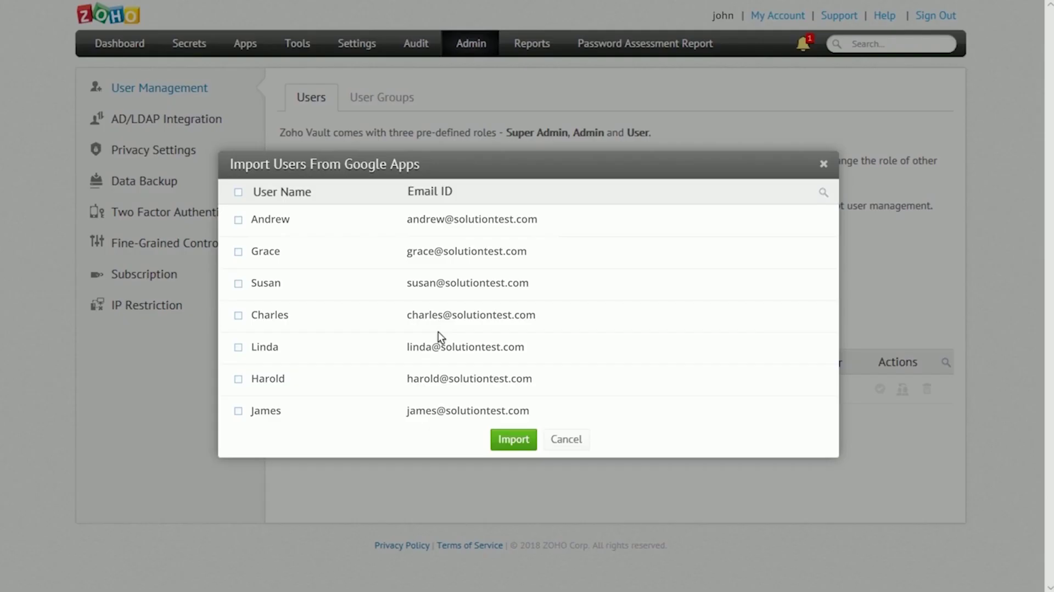
click(238, 282)
click(238, 320)
click(511, 437)
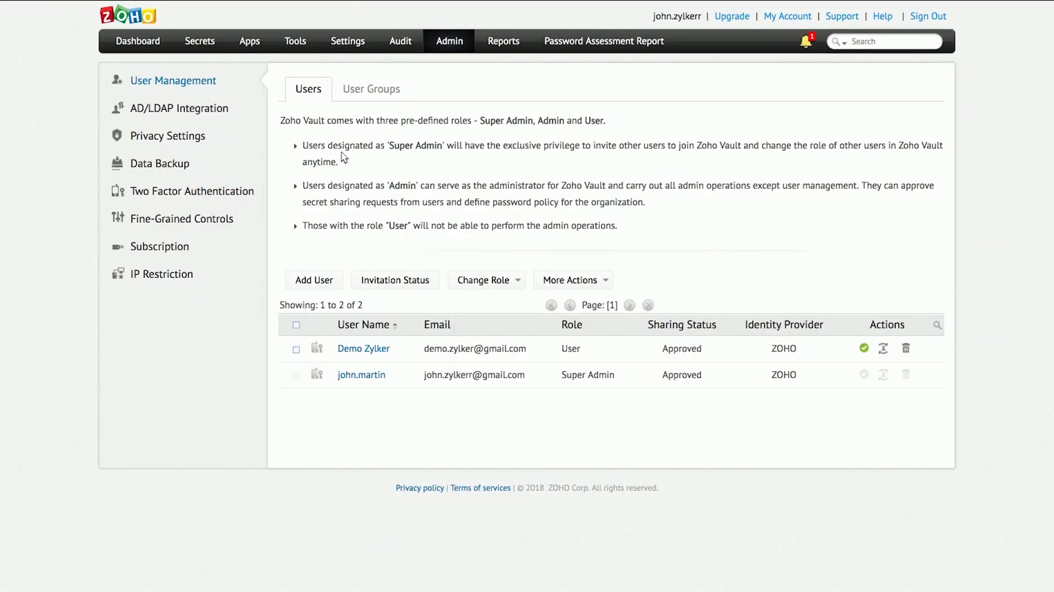
- Add a user group named Finance with both existing users as members and save it
click(360, 96)
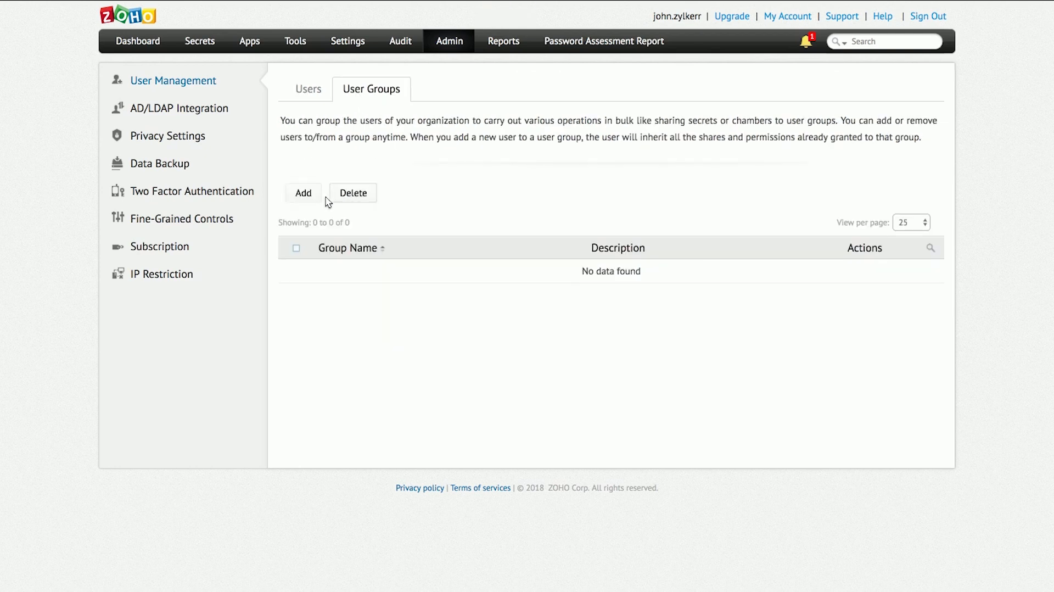
click(304, 193)
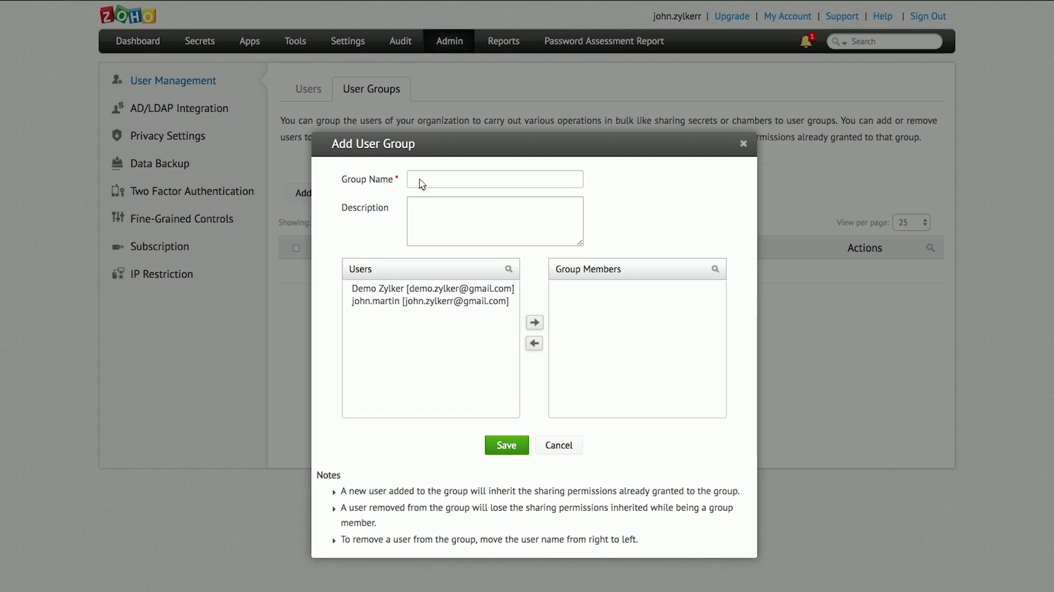
click(423, 183)
text(Finance)
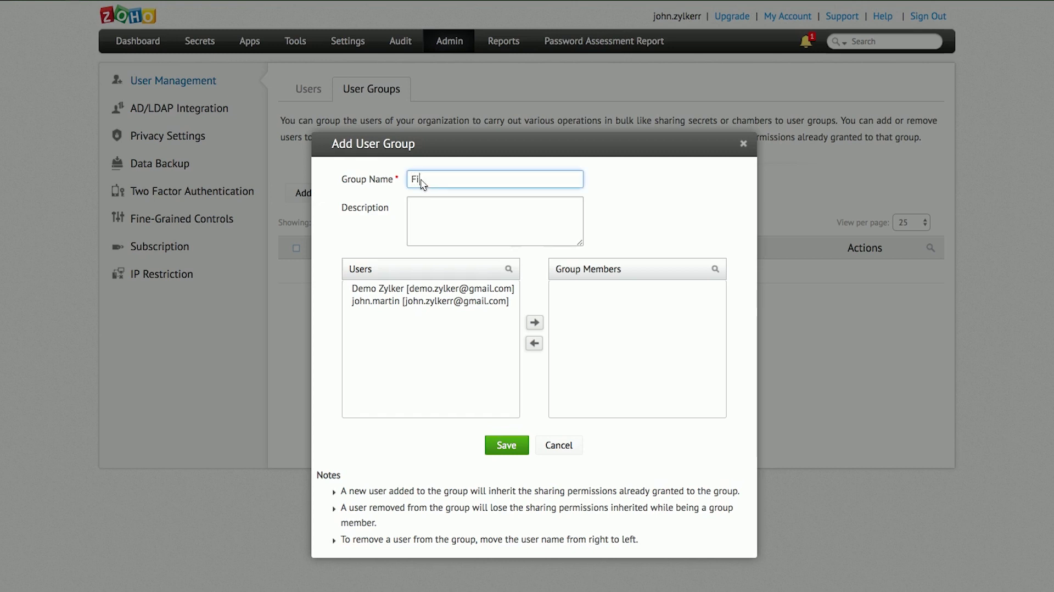
click(398, 291)
click(535, 322)
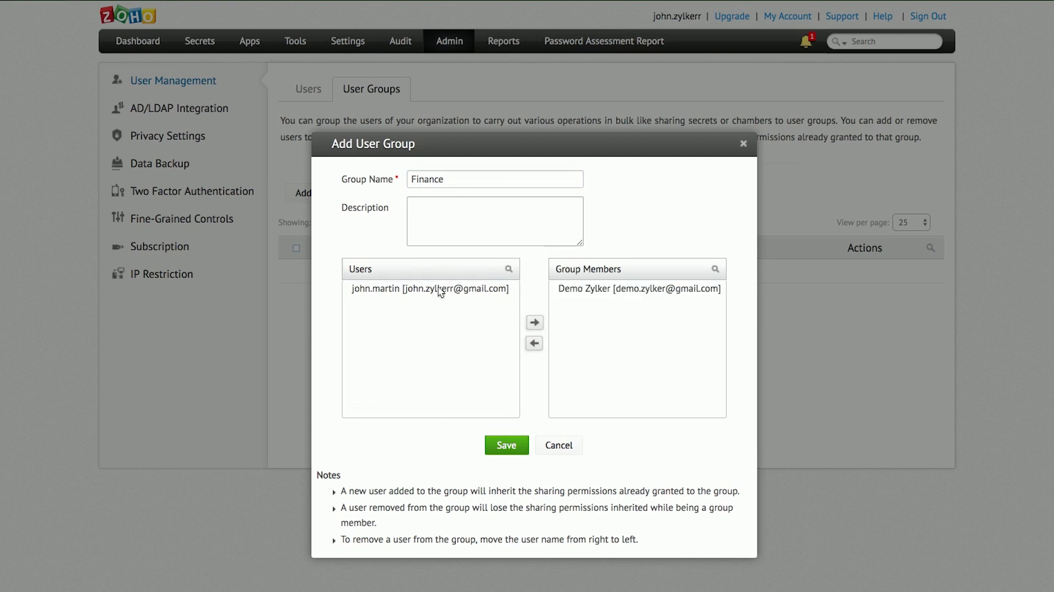
click(440, 290)
click(535, 322)
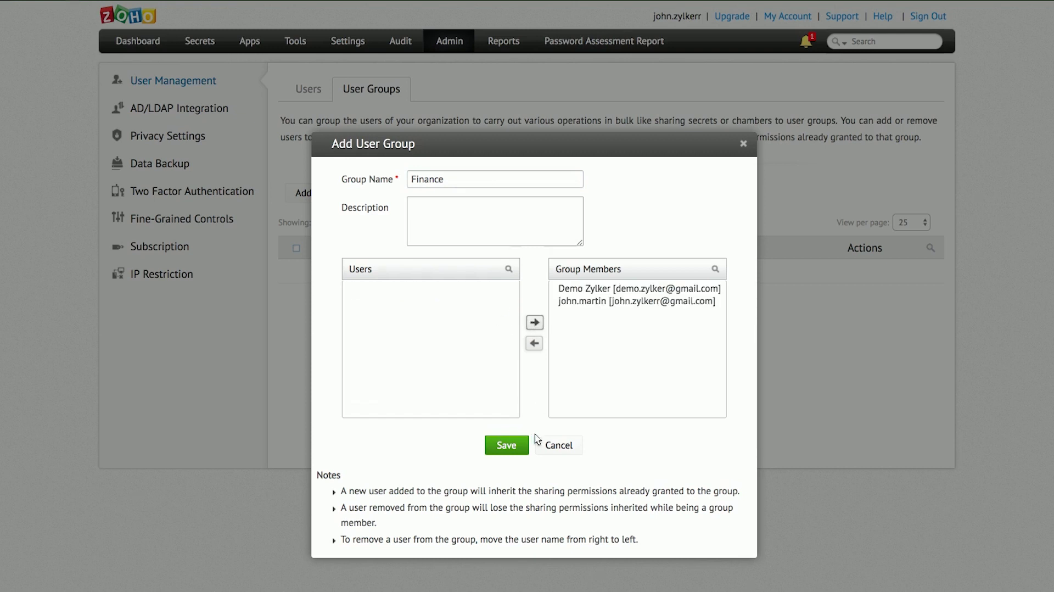
click(501, 445)
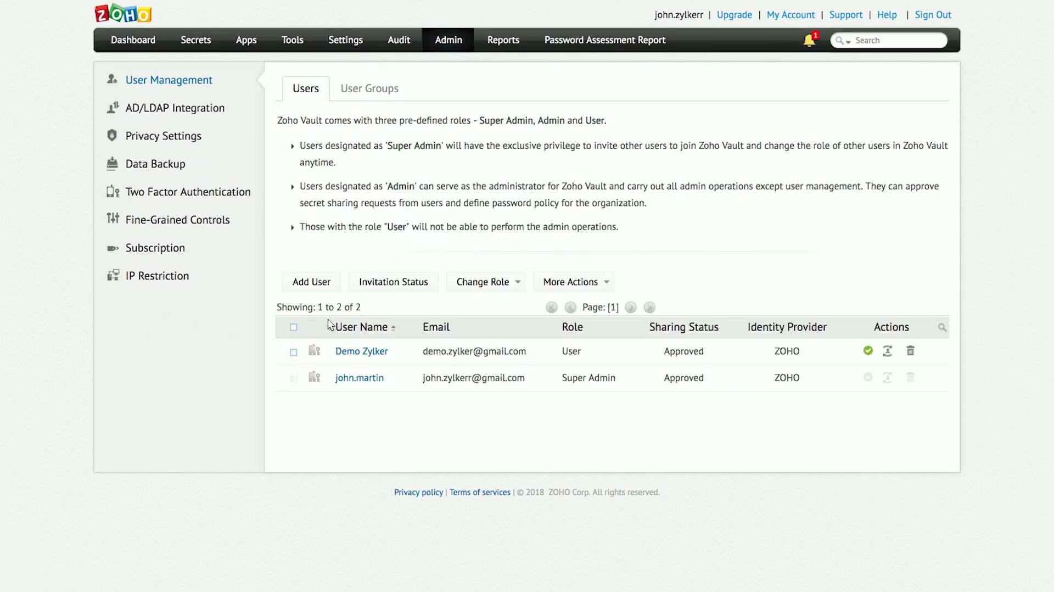
- Select the demo user and bring up the Change Role options
click(294, 353)
click(508, 282)
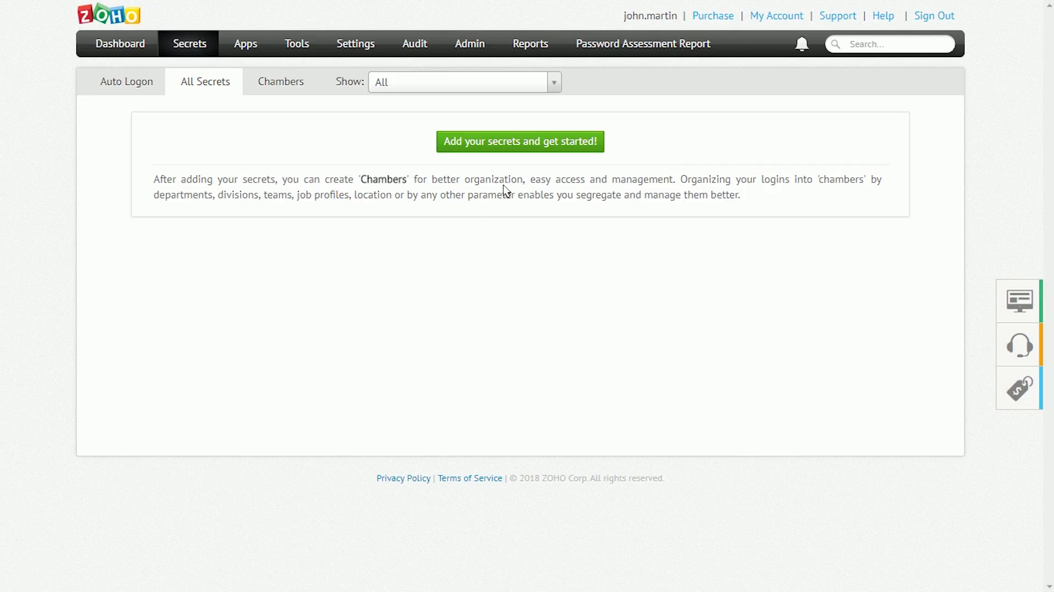
- Start a new Twitter secret from the website list and begin entering its user name
click(525, 145)
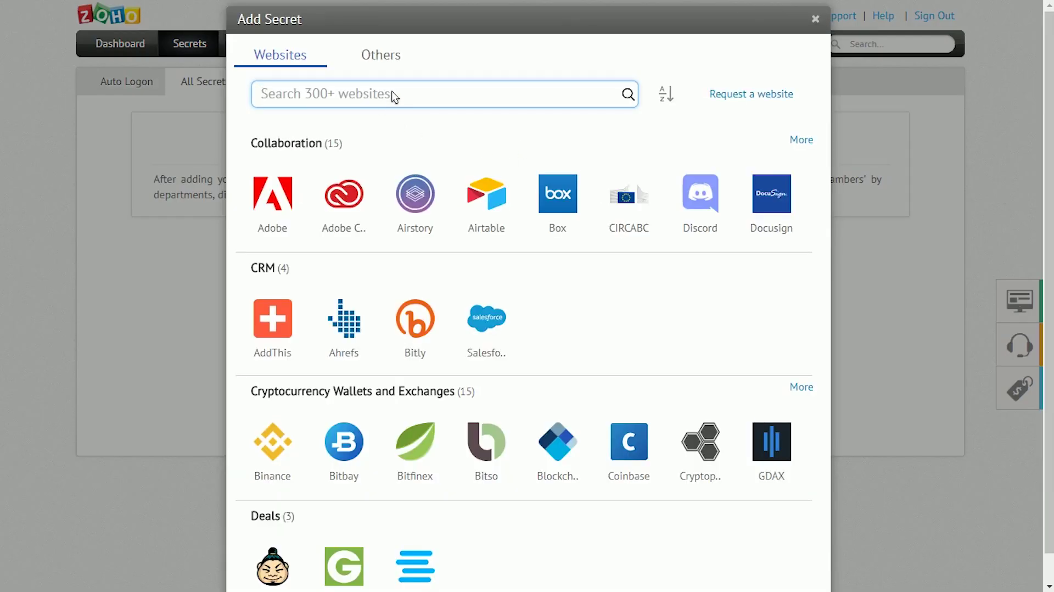
text(Twitter)
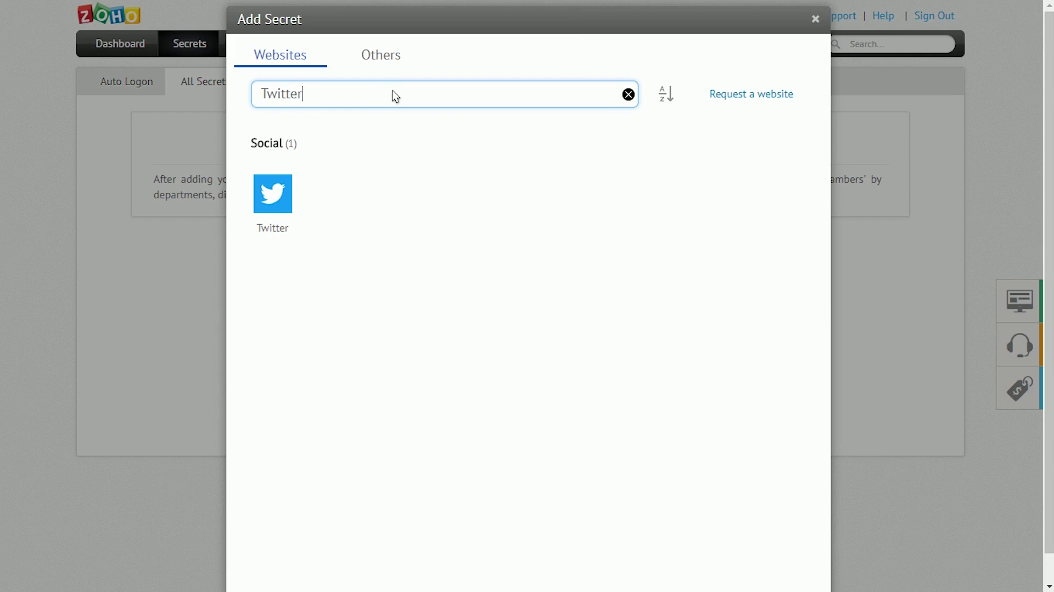
click(279, 196)
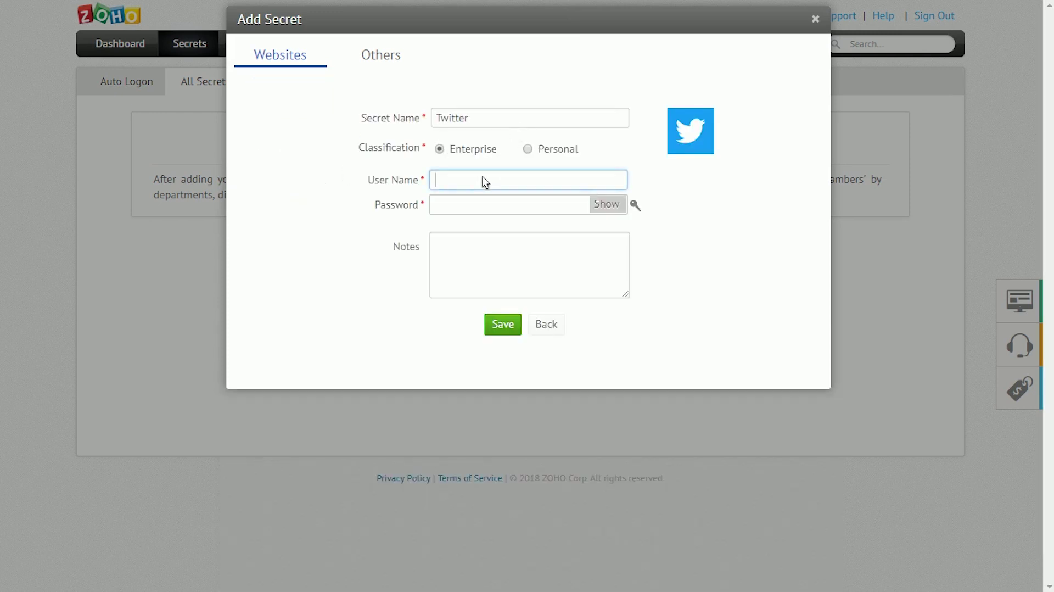
text(demo.us)
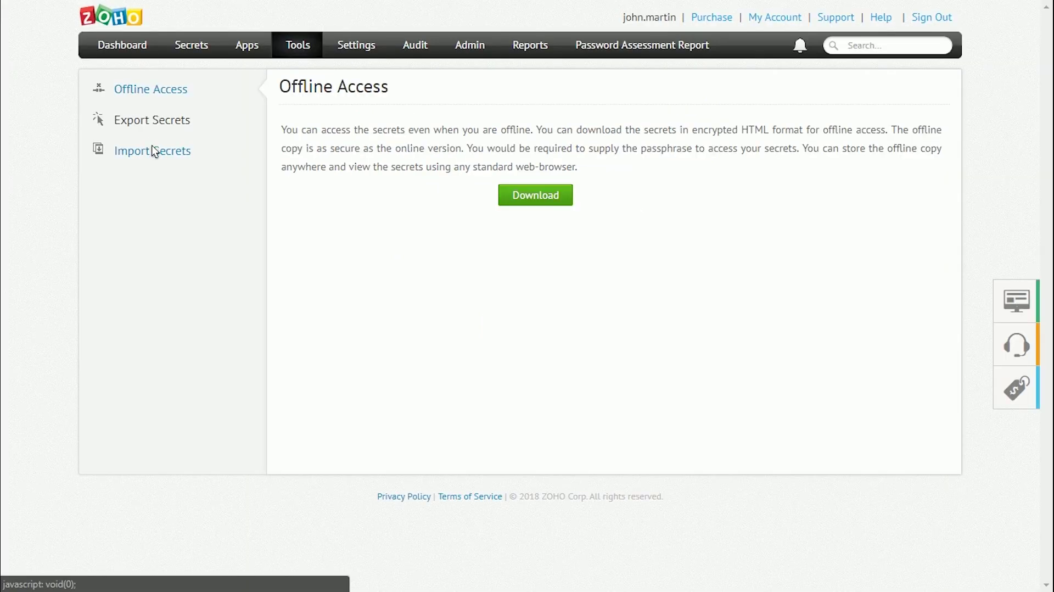
- Review the Import Secrets formats, picking LastPass CSV File, then start adding a new secret
click(151, 146)
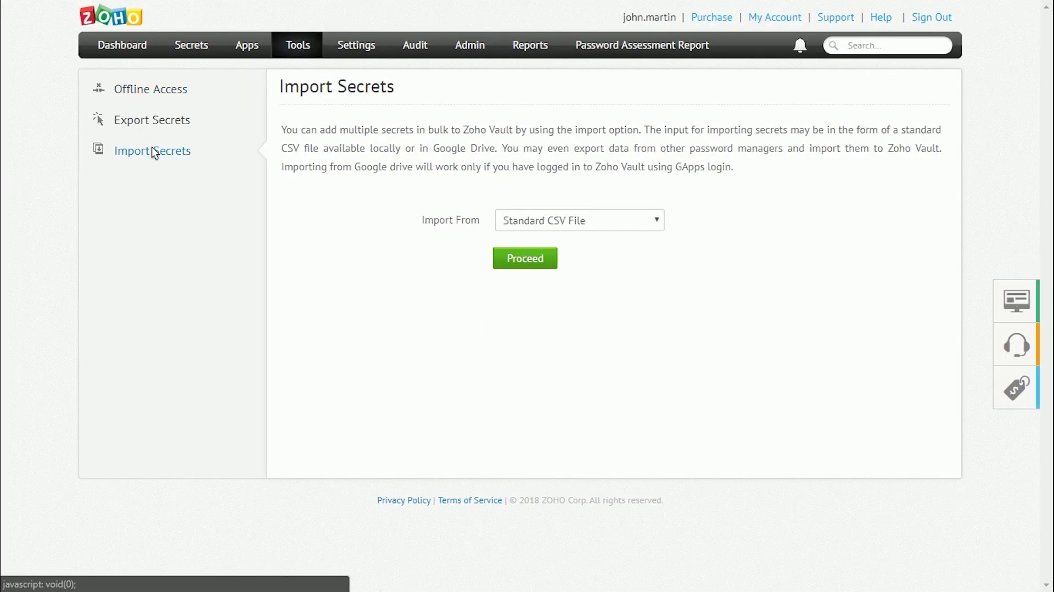
click(527, 214)
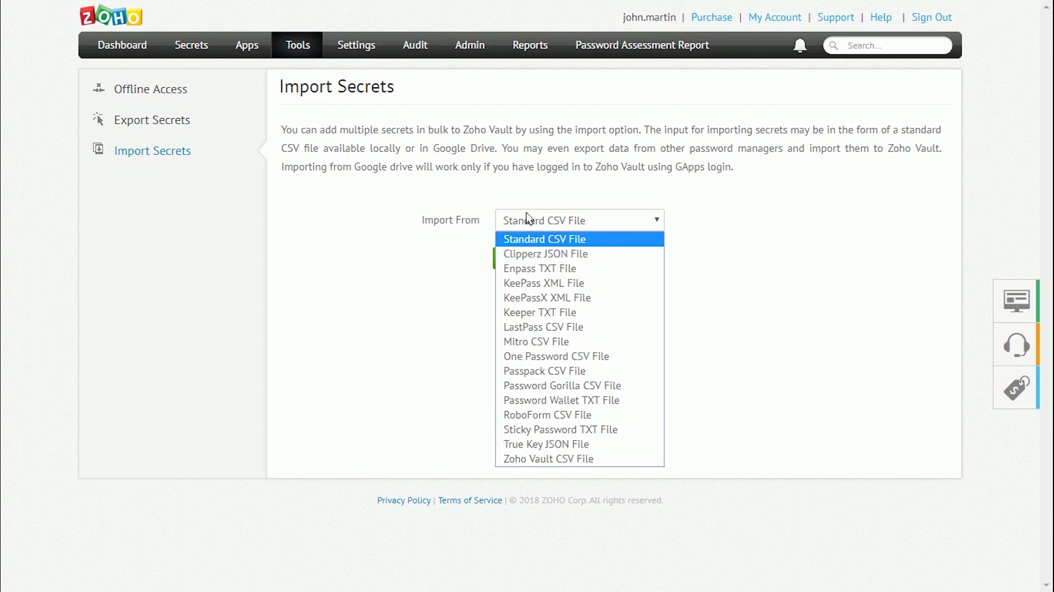
key(Down)
key(Down)
key(Down)
key(Down)
key(Down)
key(Down)
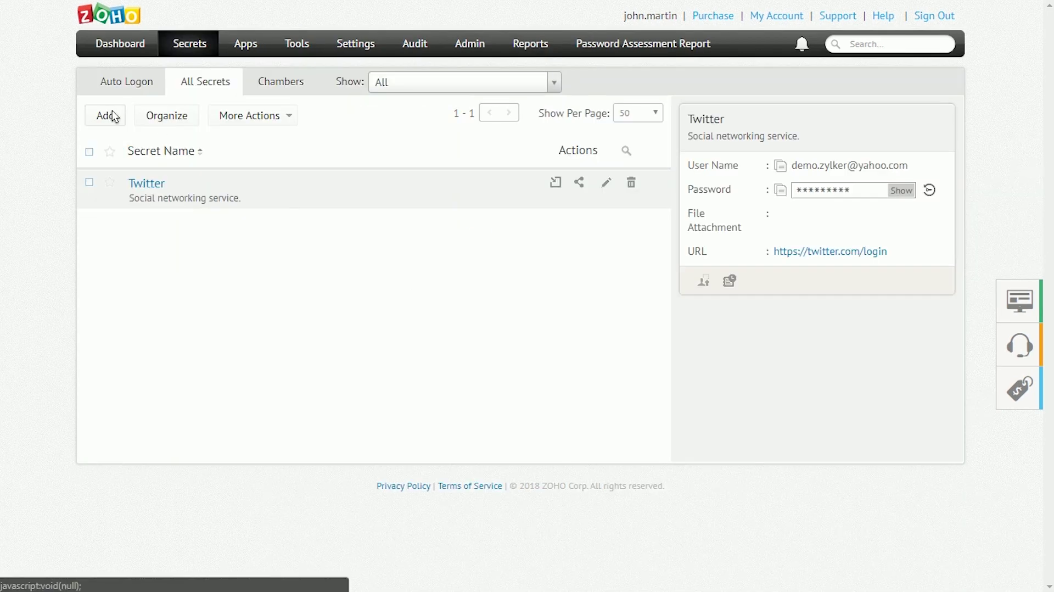
click(115, 117)
- Create an Others secret named CMS Account with the login e-mail and a generated password
click(379, 55)
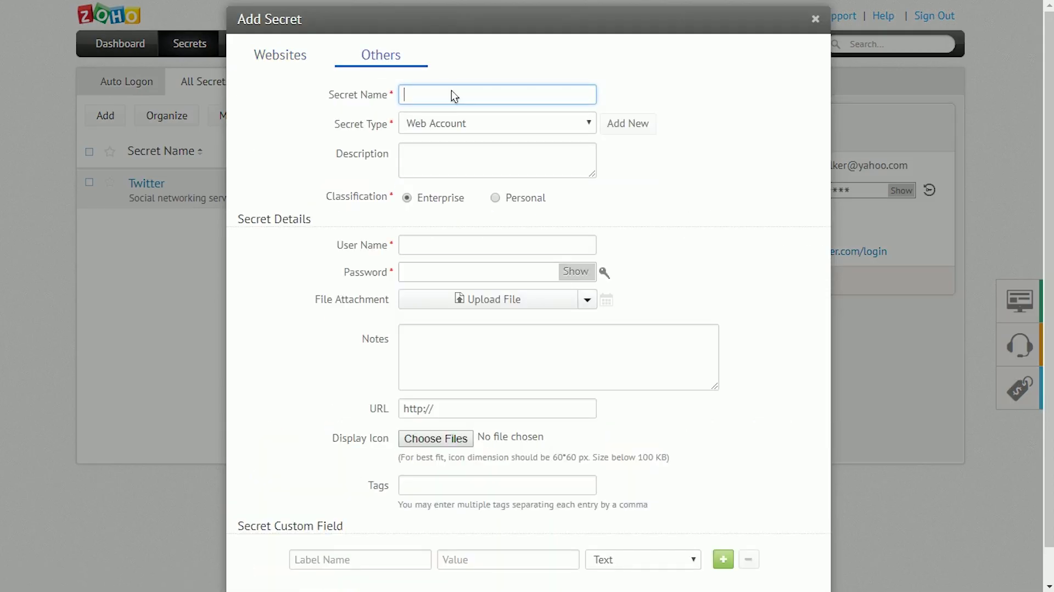
text(CMS Account)
click(436, 246)
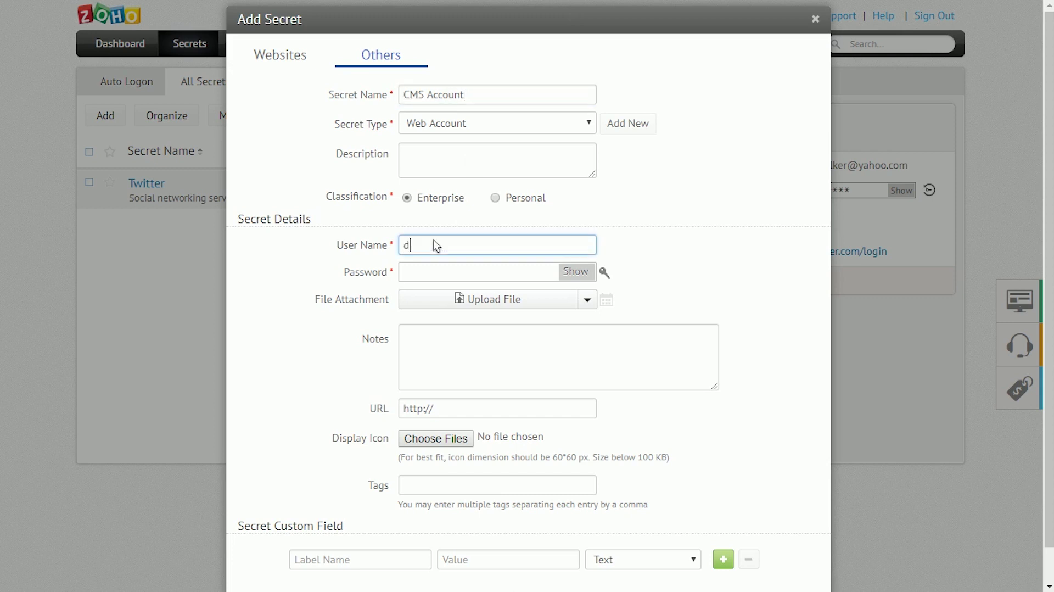
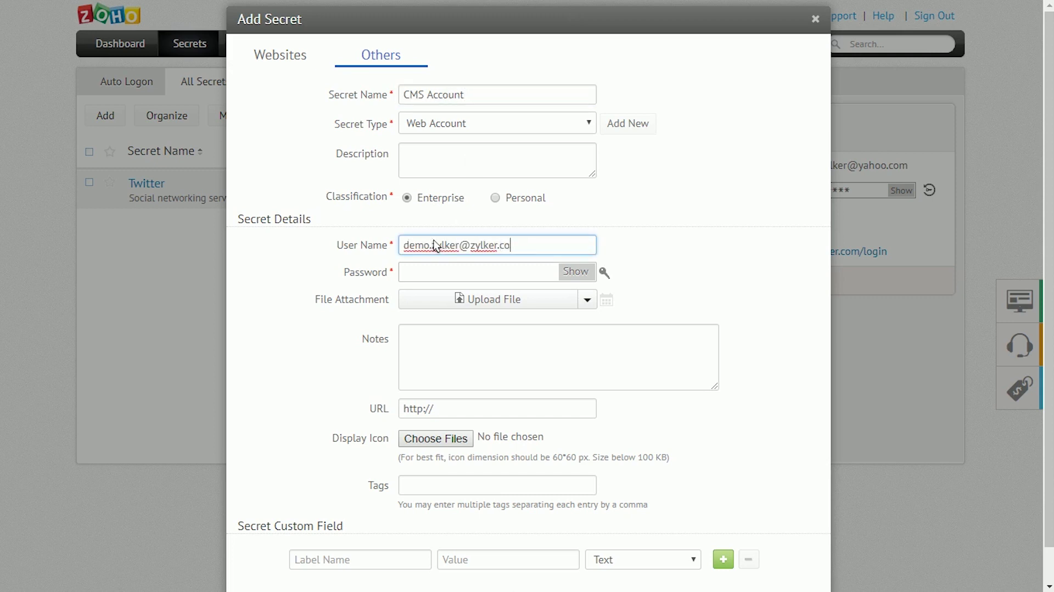
key(Tab)
click(605, 273)
- Add notes Demo, URL cms.zylker.com and tags content, cms, then save the secret
click(535, 339)
text(Demo)
scroll(516, 354, down, 1)
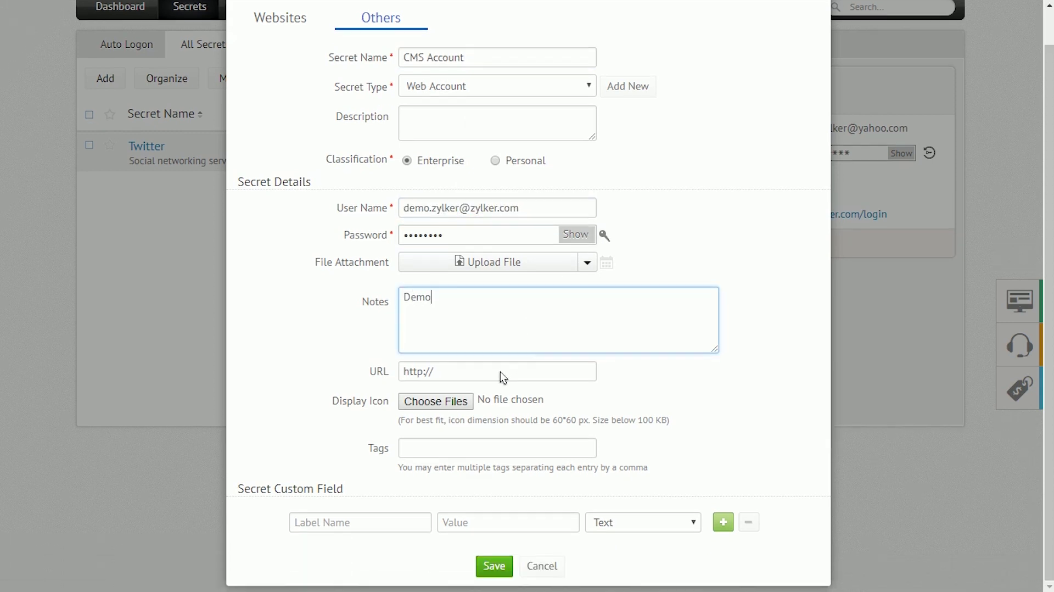
click(499, 371)
text(cms.zylker.com)
click(499, 446)
text(content, cms)
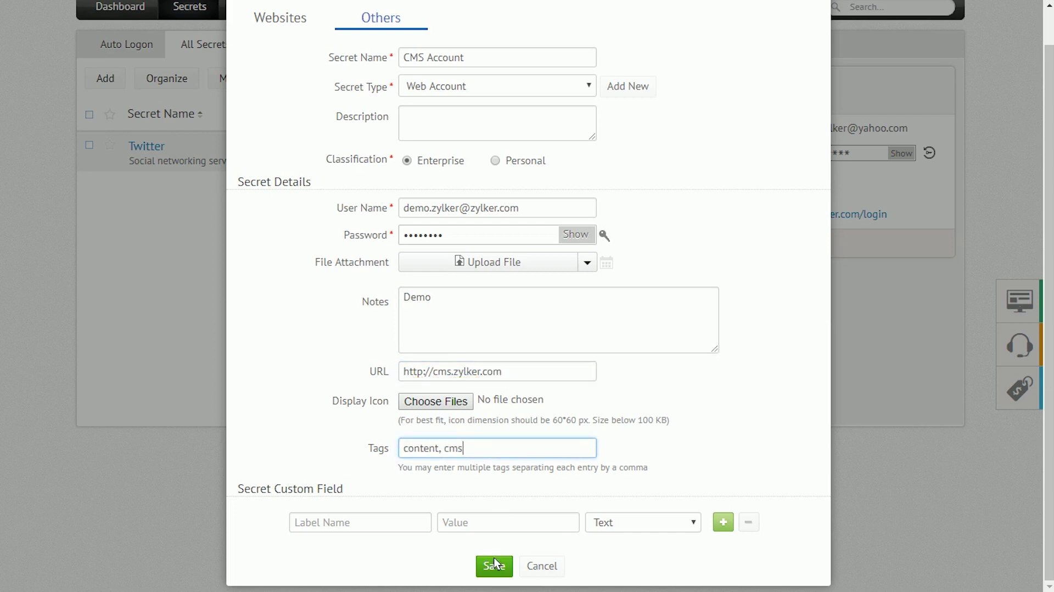
click(495, 564)
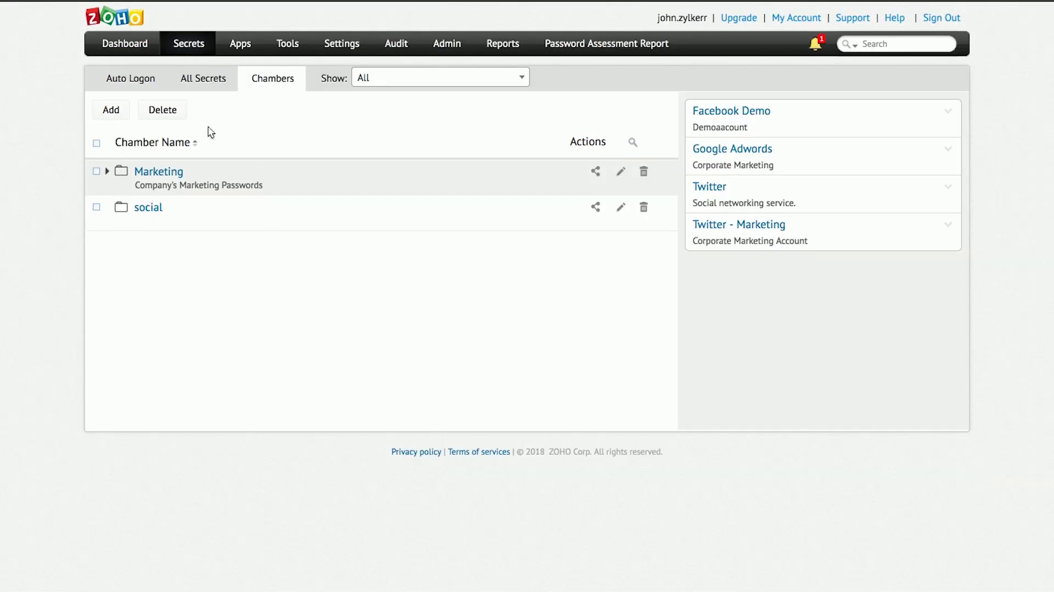
- Add chamber 'Travel' under Marketing, described 'Travel accounts.', with the Expedia secret moved into it
click(107, 111)
text(Travel)
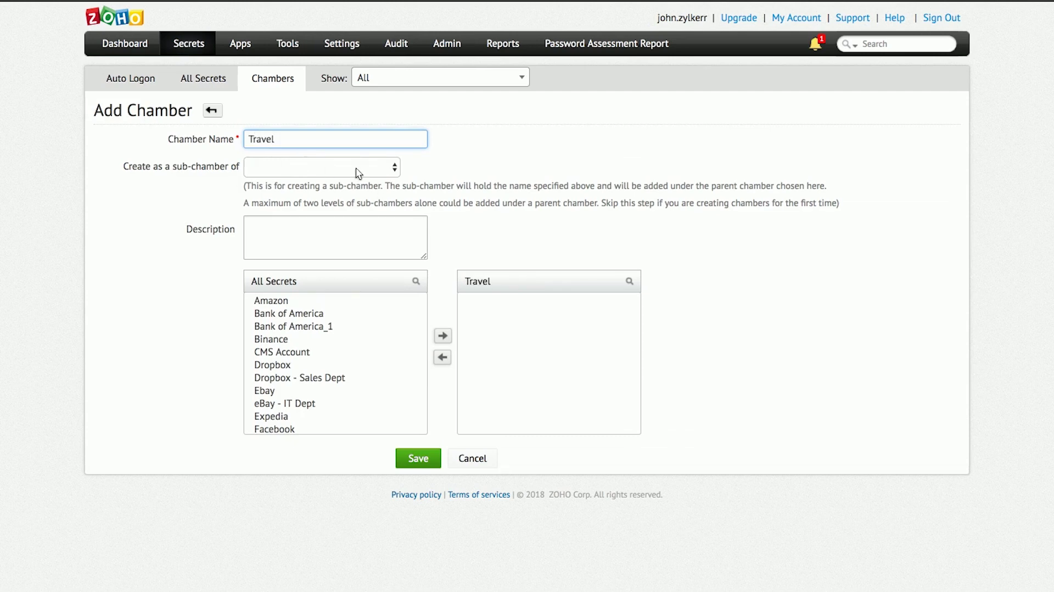
click(357, 167)
click(347, 179)
click(331, 225)
text(Travel accounts.)
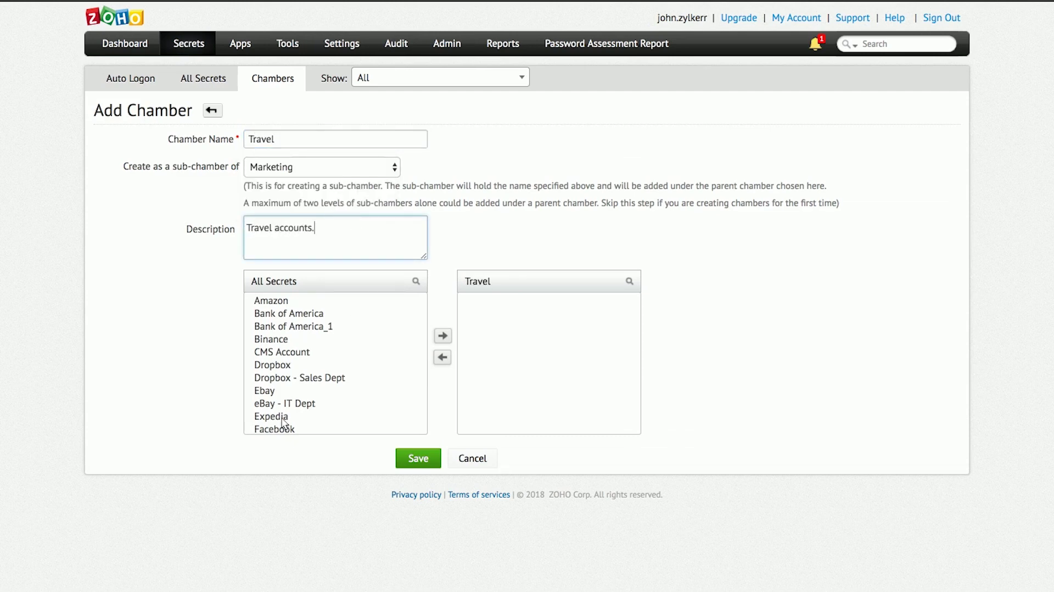
click(281, 417)
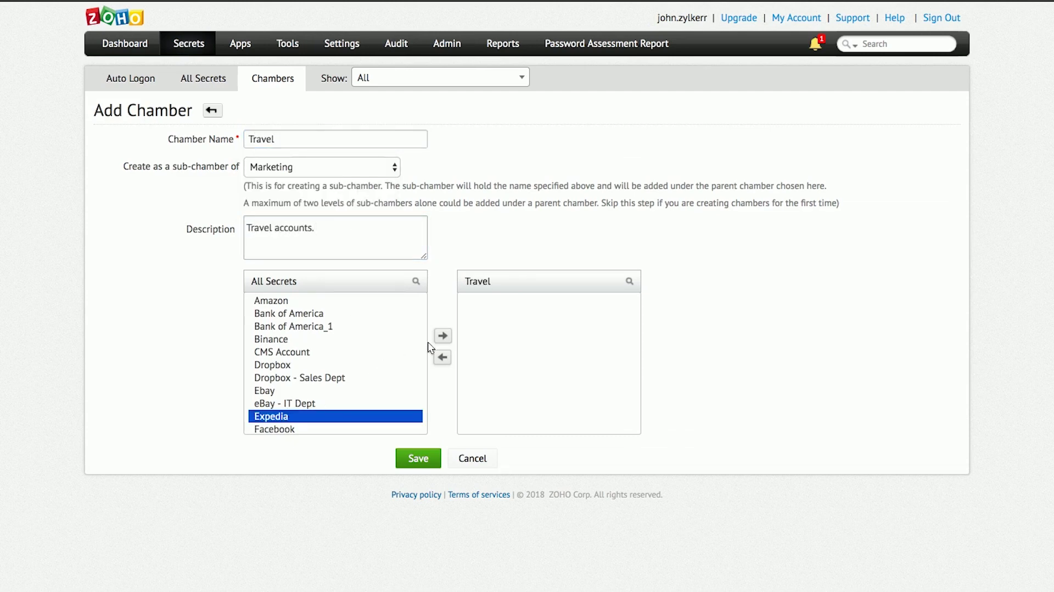
click(443, 336)
click(424, 455)
click(108, 171)
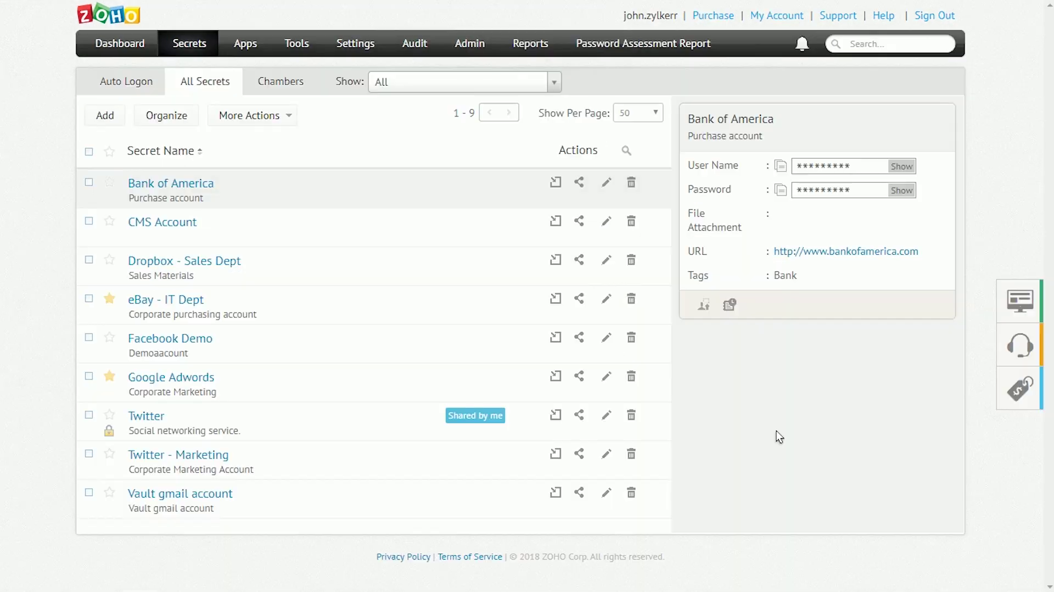
- Share Dropbox - Sales Dept with one user at One-Click Login Only access
click(579, 259)
click(606, 275)
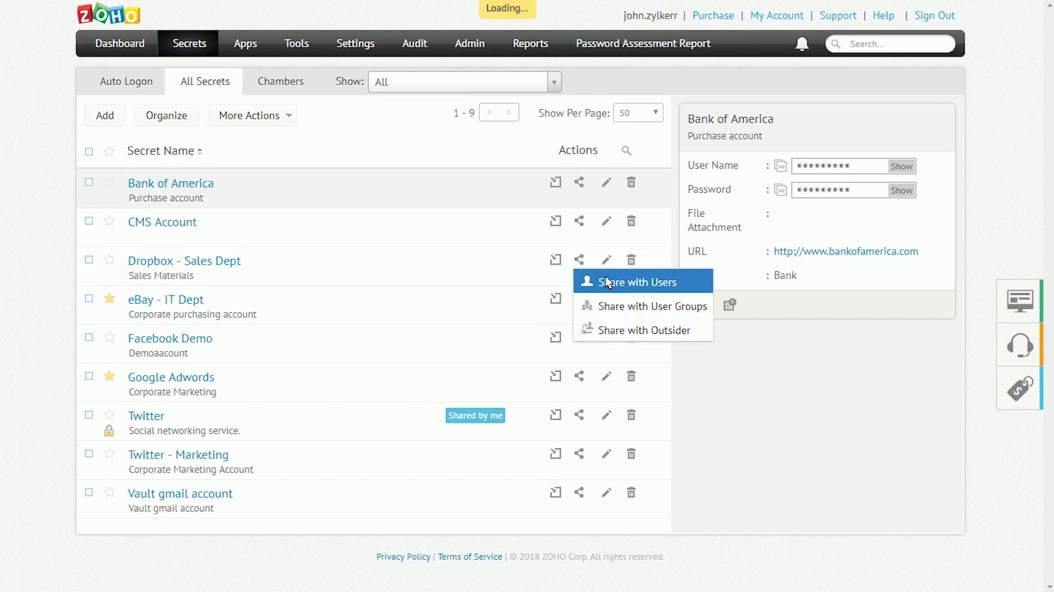
click(423, 105)
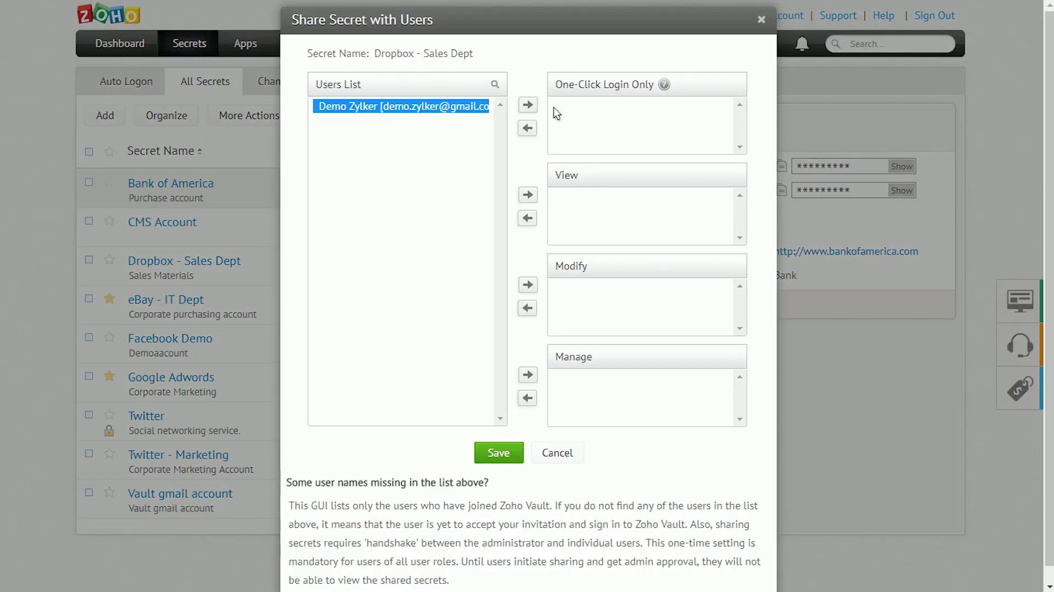
click(528, 104)
click(509, 450)
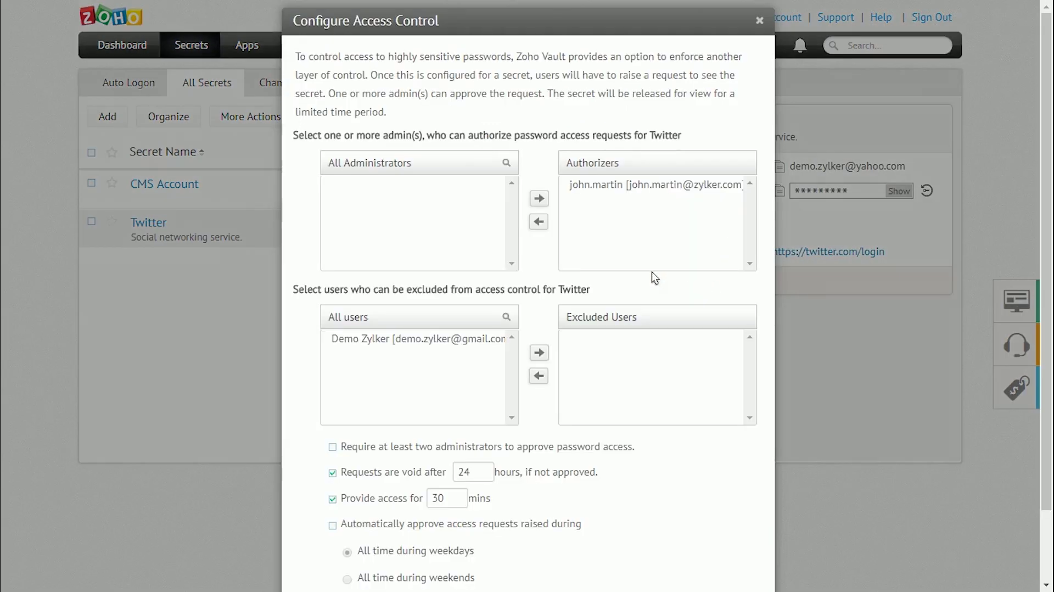
- Activate Twitter's access control and share Twitter with a user for View access
scroll(354, 380, down, 3)
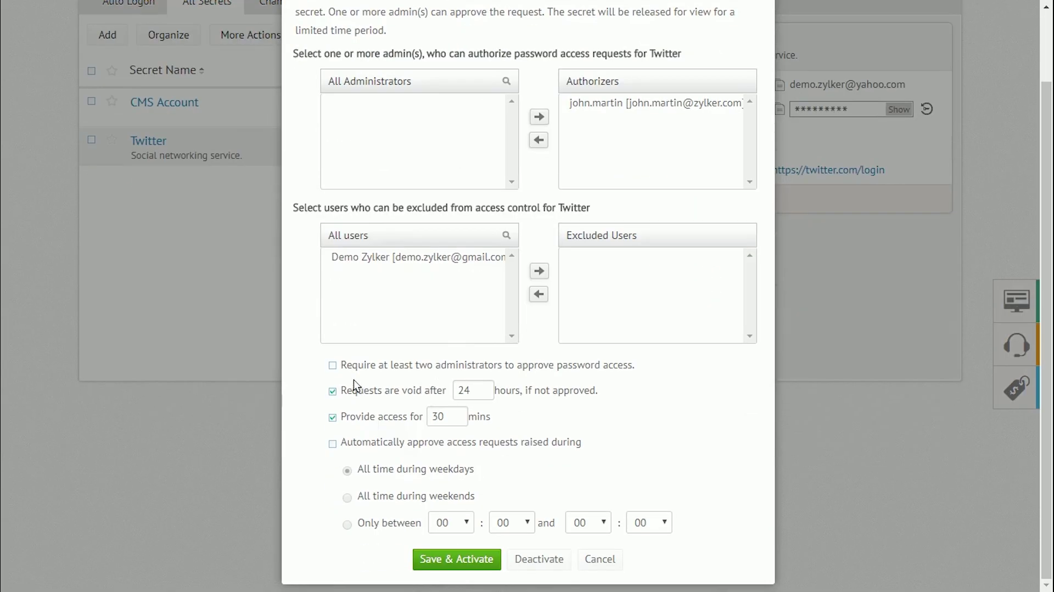
click(438, 560)
click(579, 221)
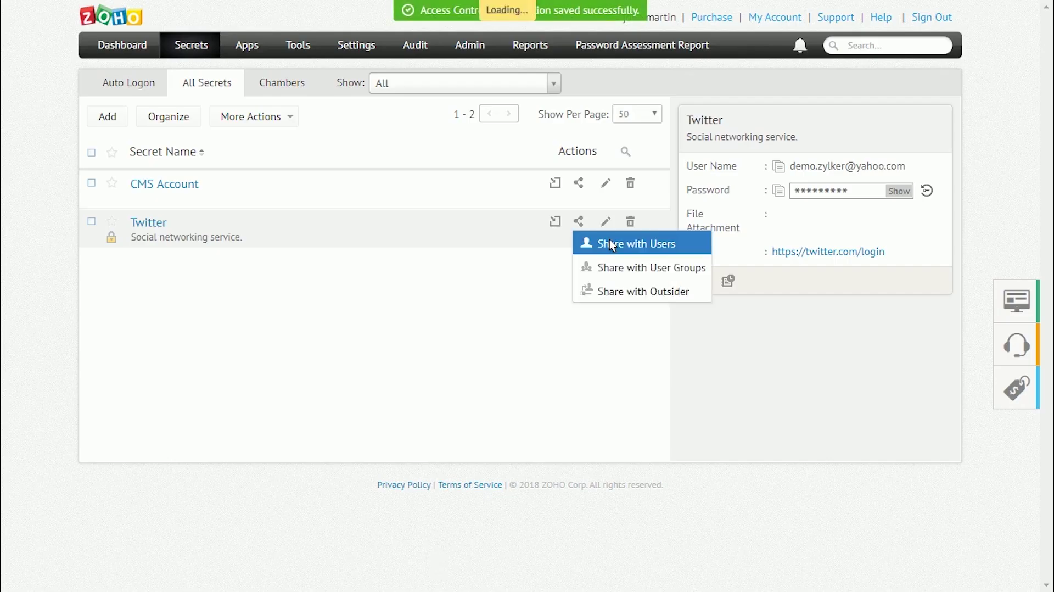
click(610, 240)
click(427, 107)
click(528, 196)
click(499, 452)
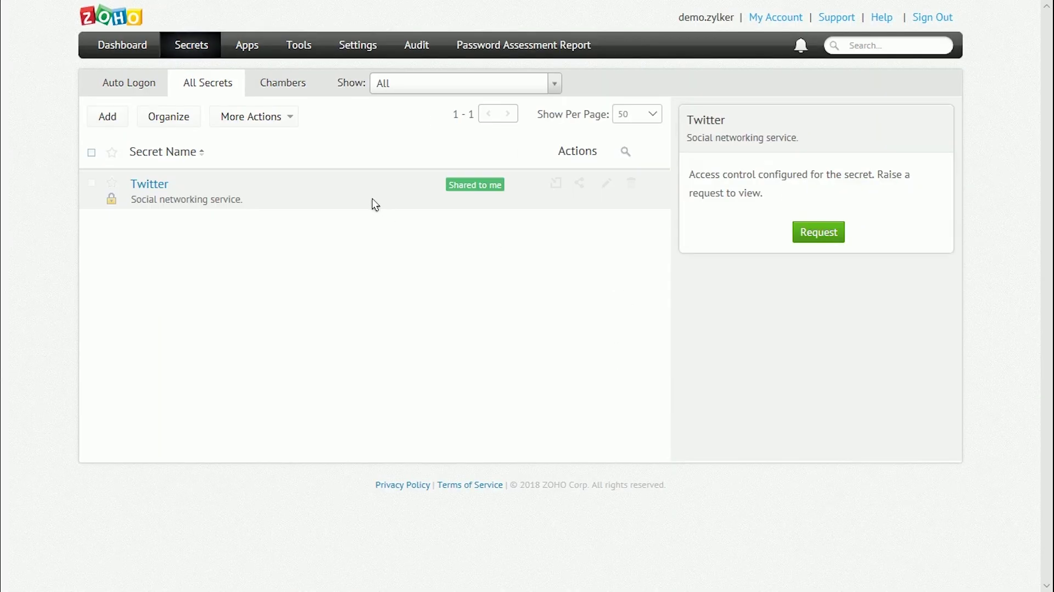
- As the user, request access to the Twitter password with the comment 'Demo'
click(805, 232)
click(487, 332)
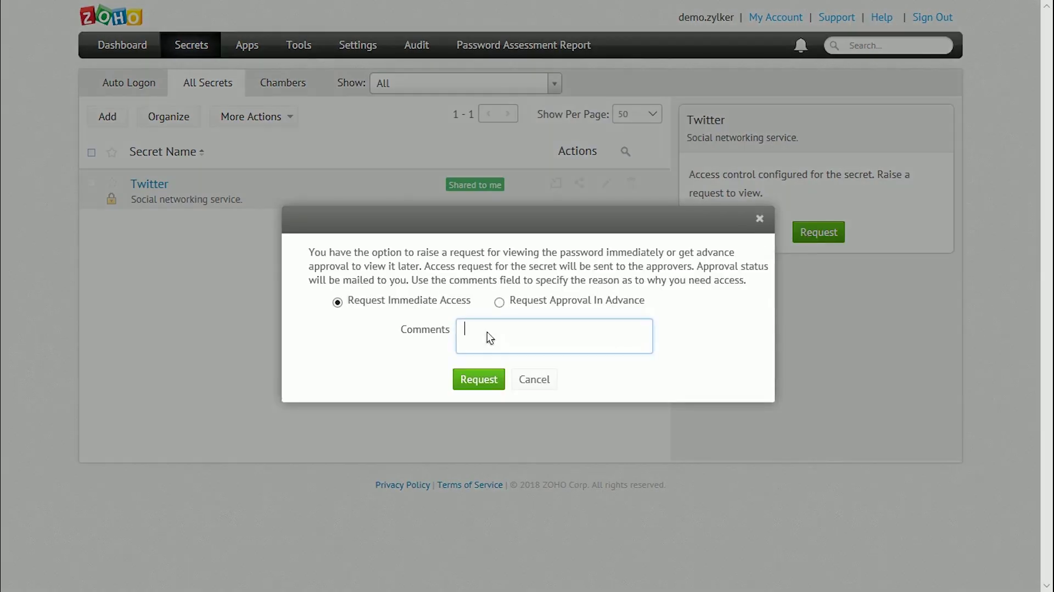
text(Demo)
click(490, 378)
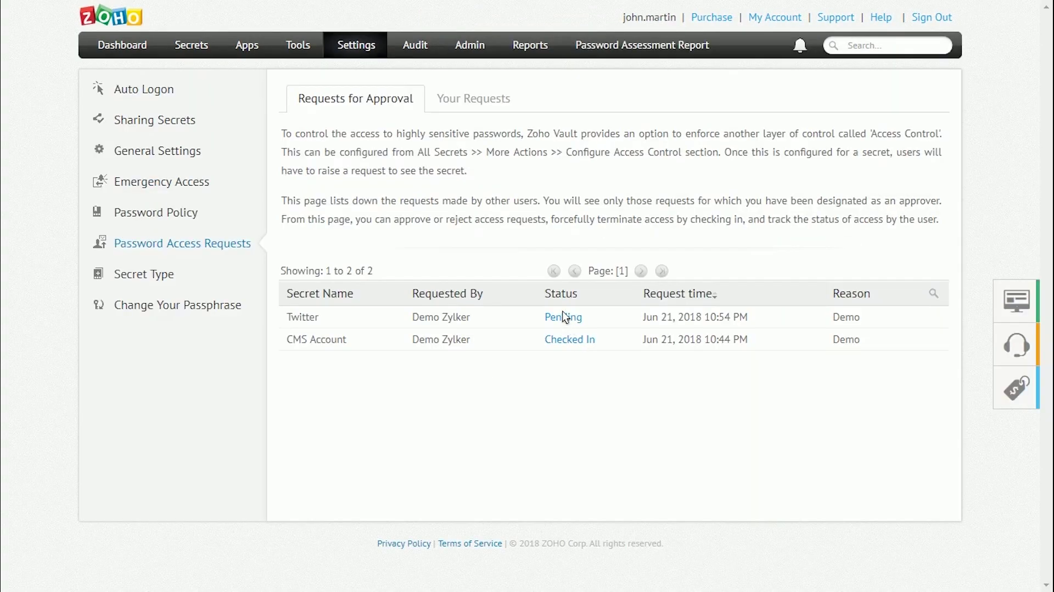
- Approve the pending Twitter request, check out the secret, reveal its password and check it in
click(563, 312)
click(459, 445)
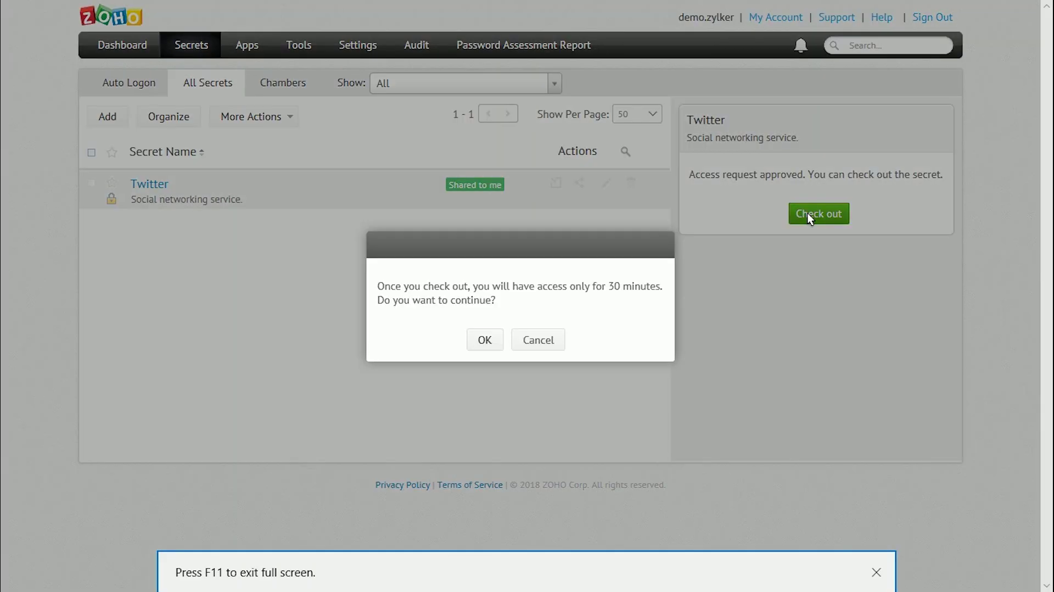
click(497, 345)
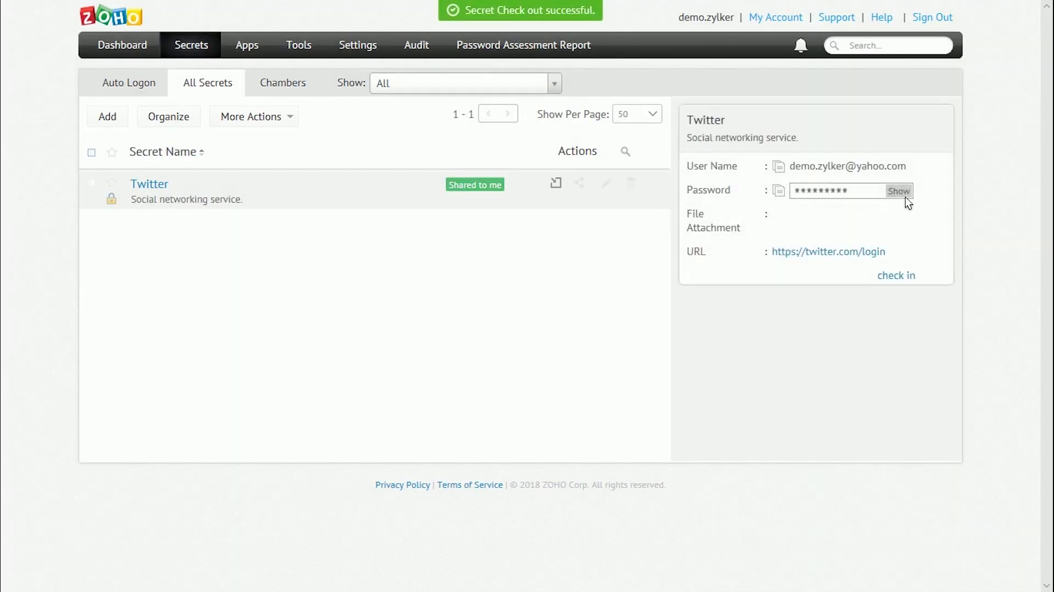
click(900, 193)
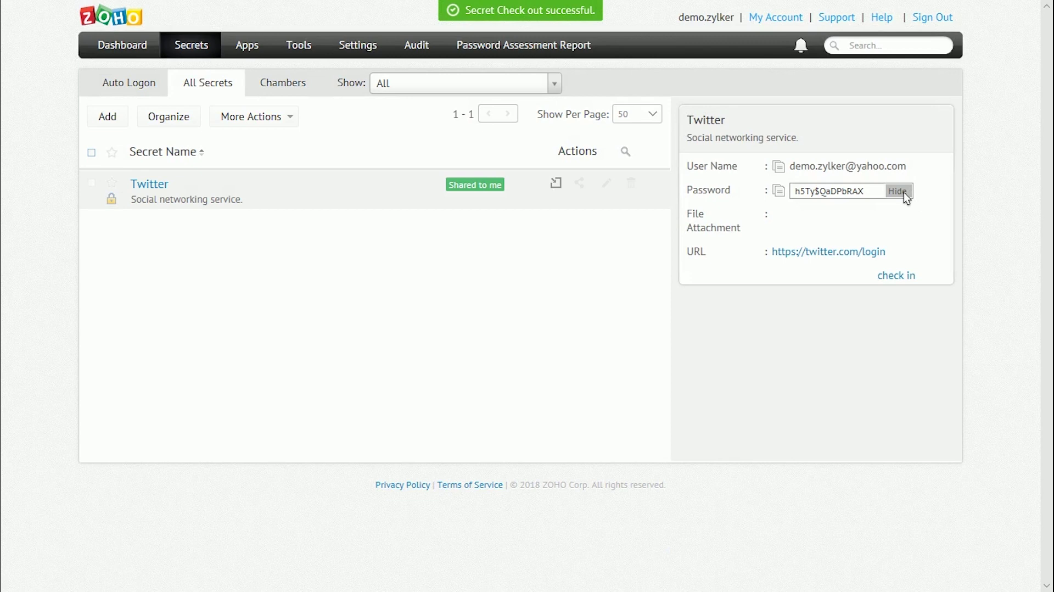
click(895, 276)
- Confirm the Twitter check-in, then auto-log into Twitter from the Zoho Vault extension's secrets list
click(486, 342)
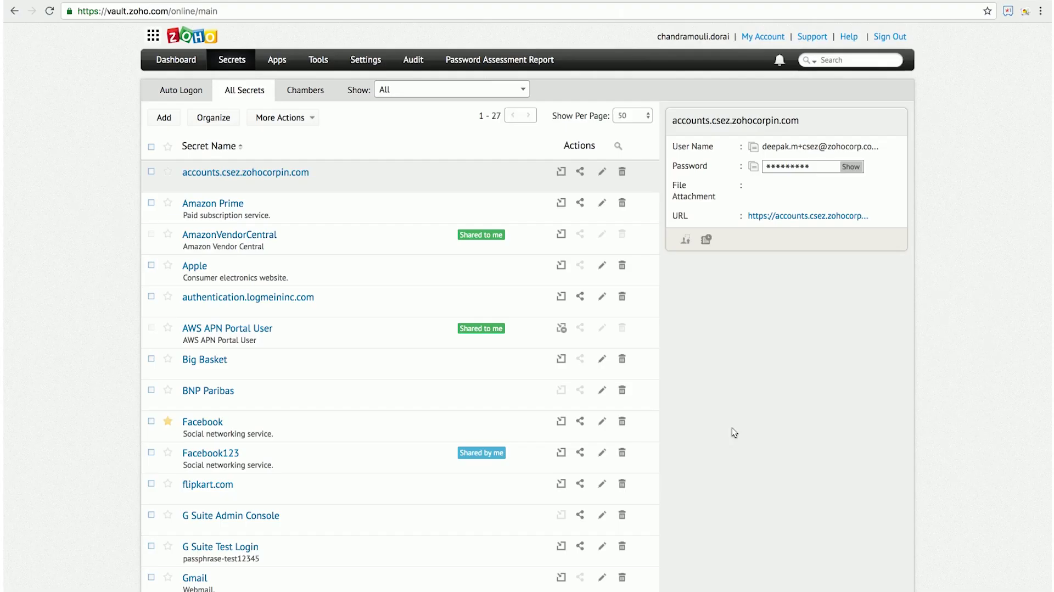
click(1011, 12)
click(989, 17)
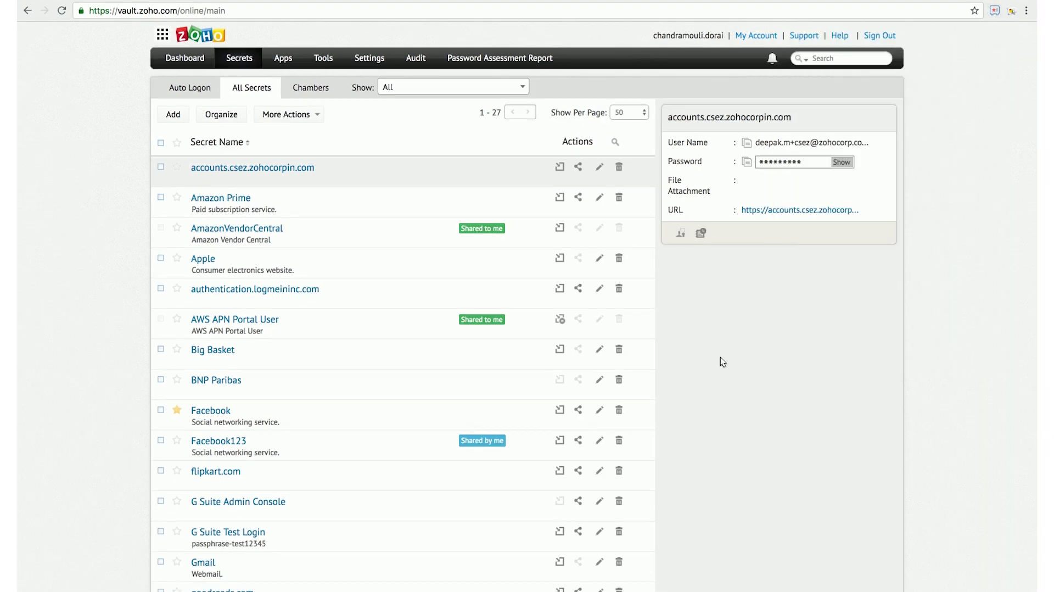
click(995, 12)
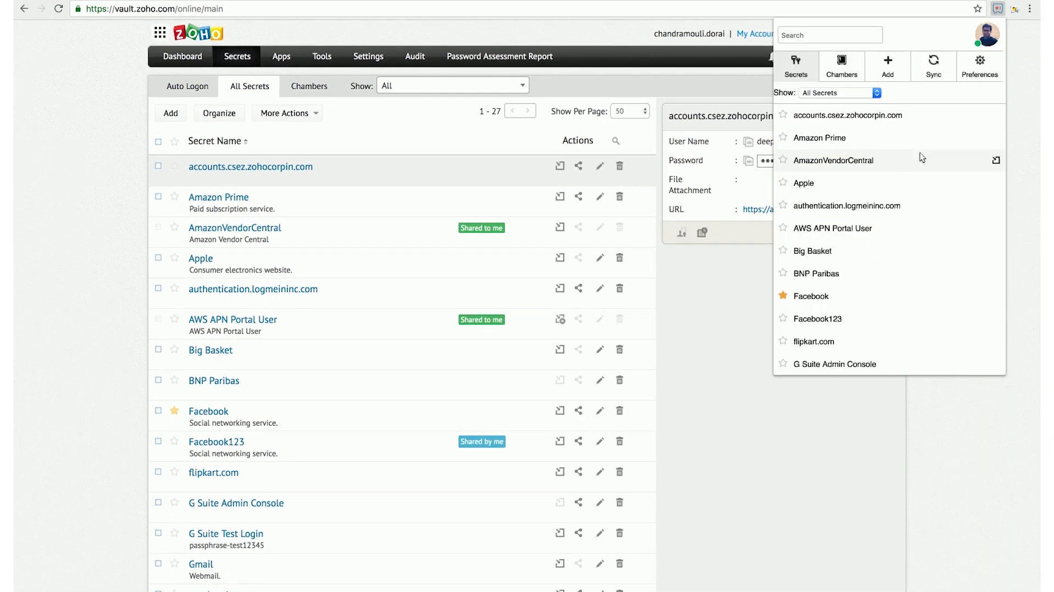
scroll(923, 158, down, 5)
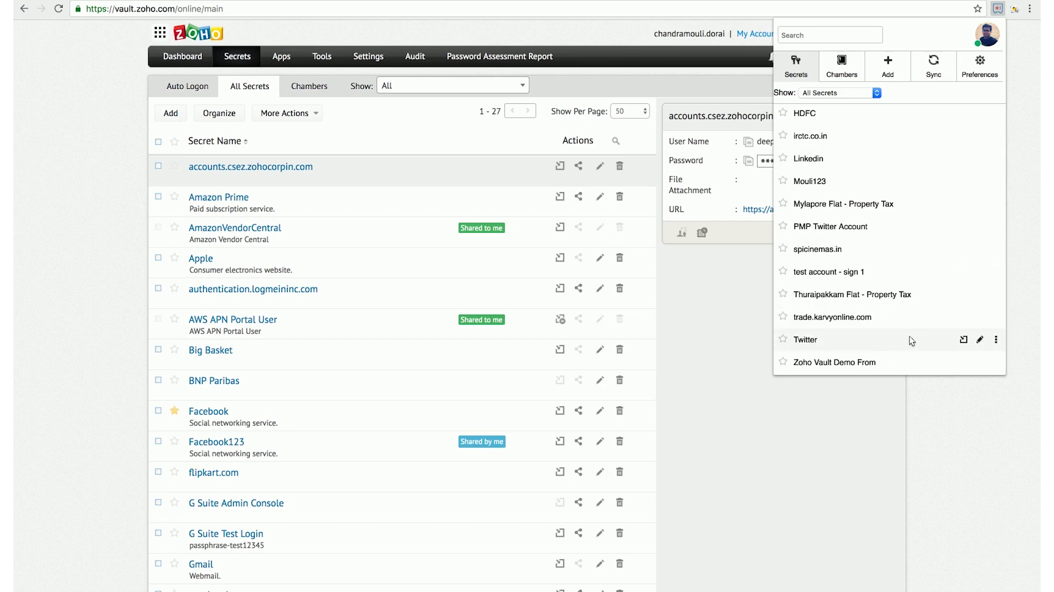
click(962, 340)
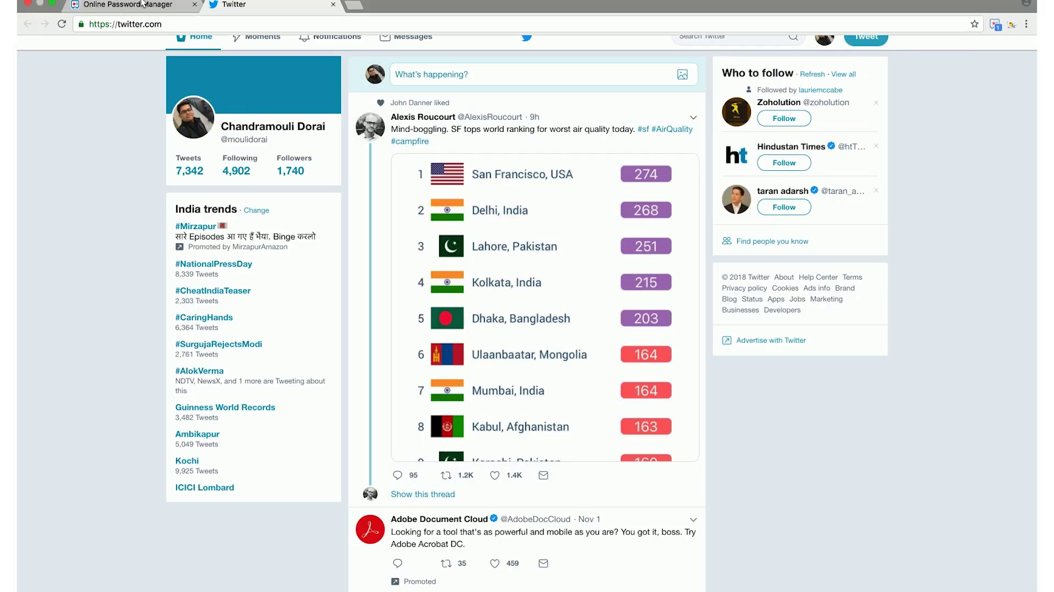
click(142, 4)
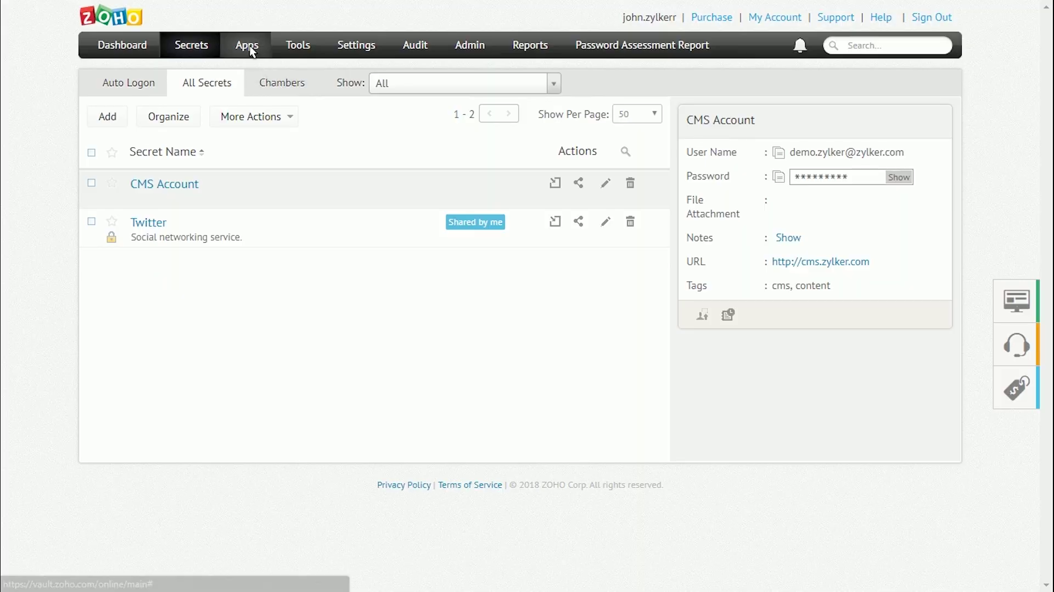
- Launch Zendesk via single sign-on from Manage Apps and search the supported catalogue for Zendesk
click(249, 45)
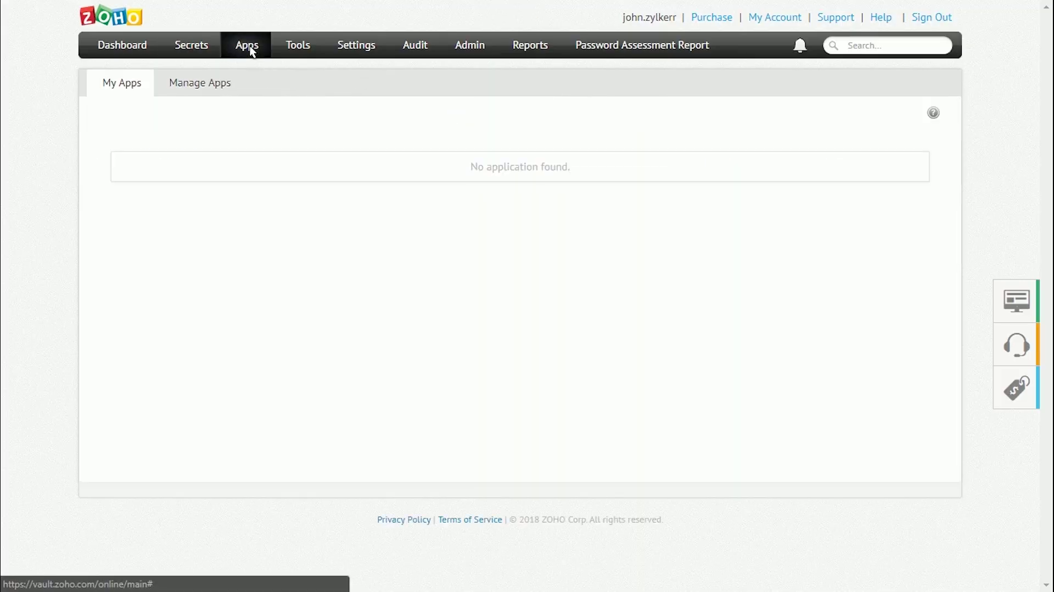
click(215, 81)
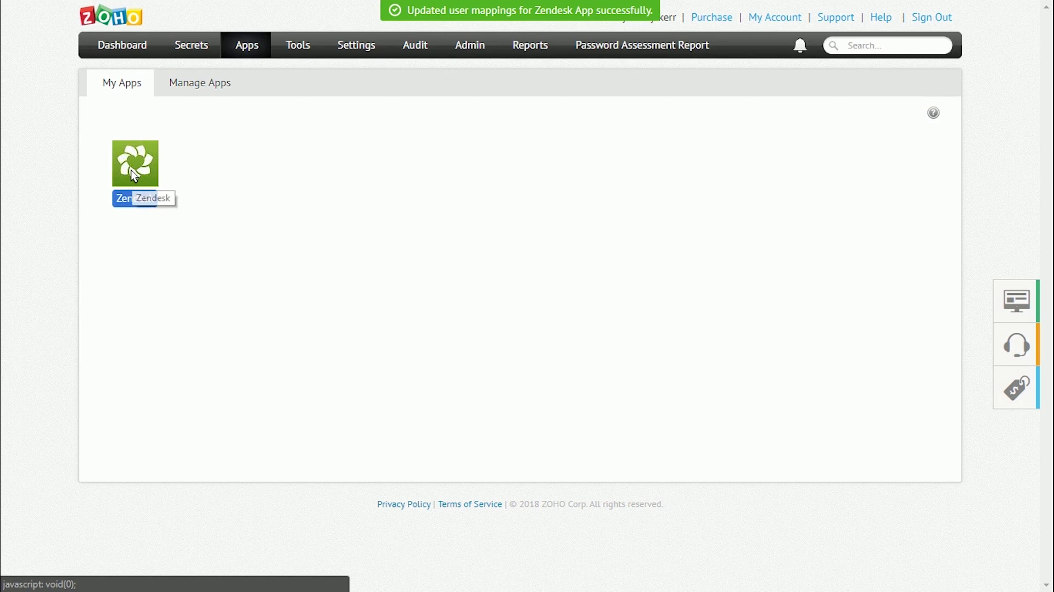
click(135, 197)
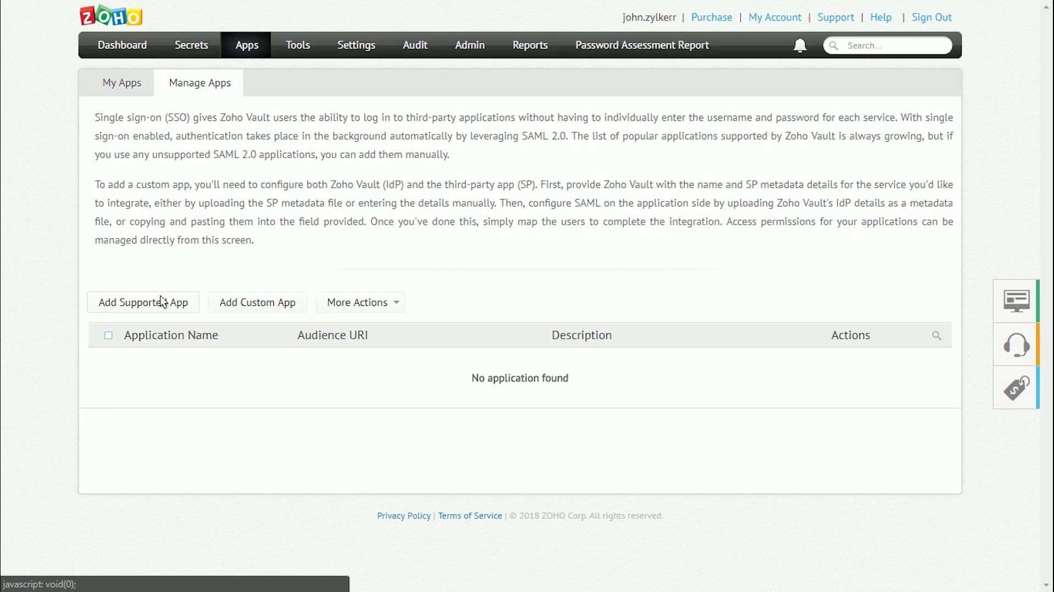
click(163, 302)
click(397, 69)
text(Zend)
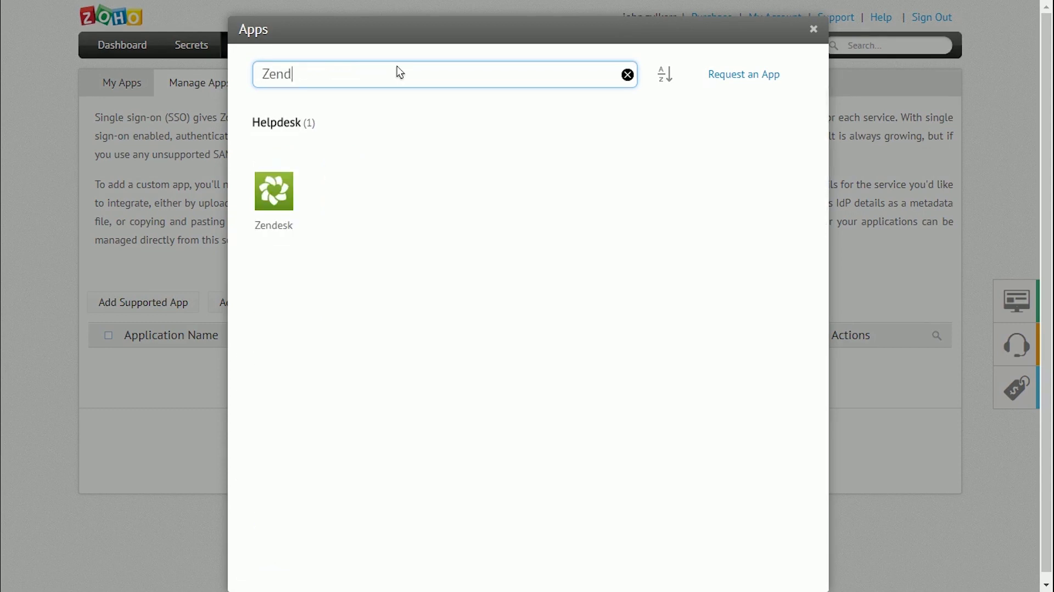
text(esk)
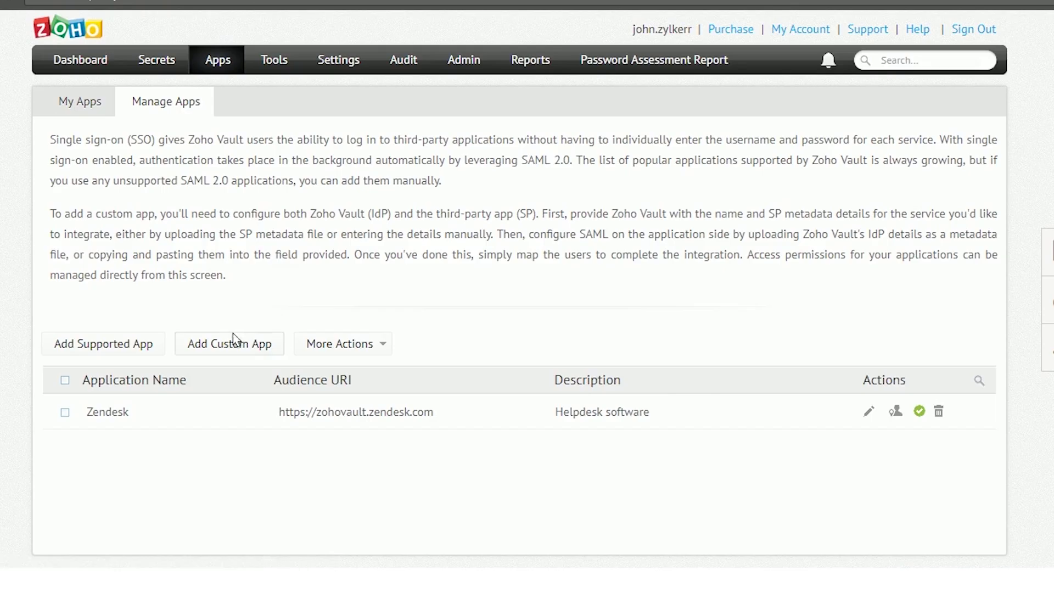
- Start adding a custom SAML application and look over its form
click(235, 339)
scroll(295, 301, down, 4)
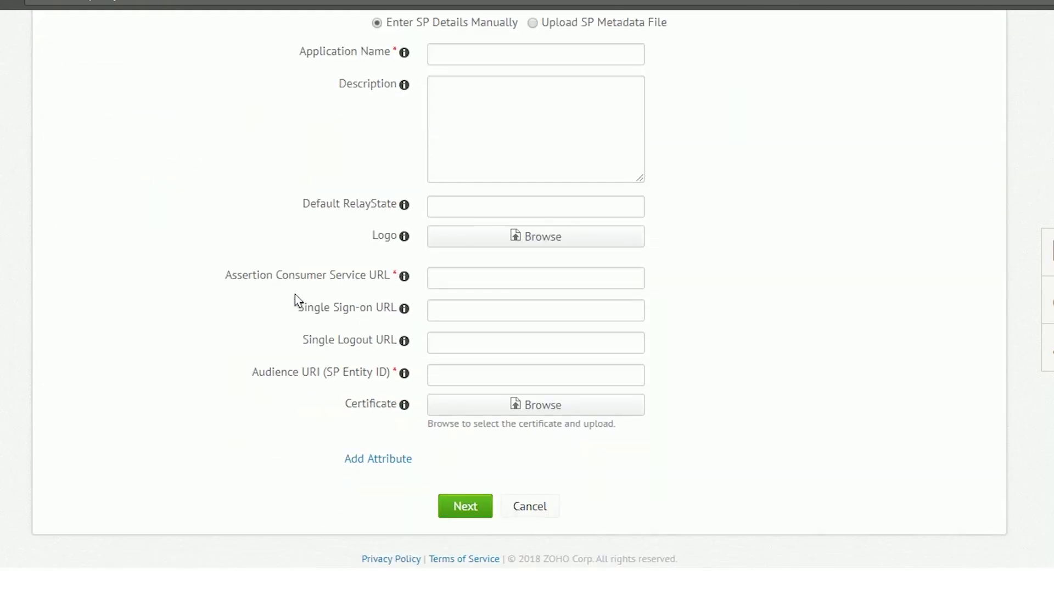
scroll(295, 301, up, 3)
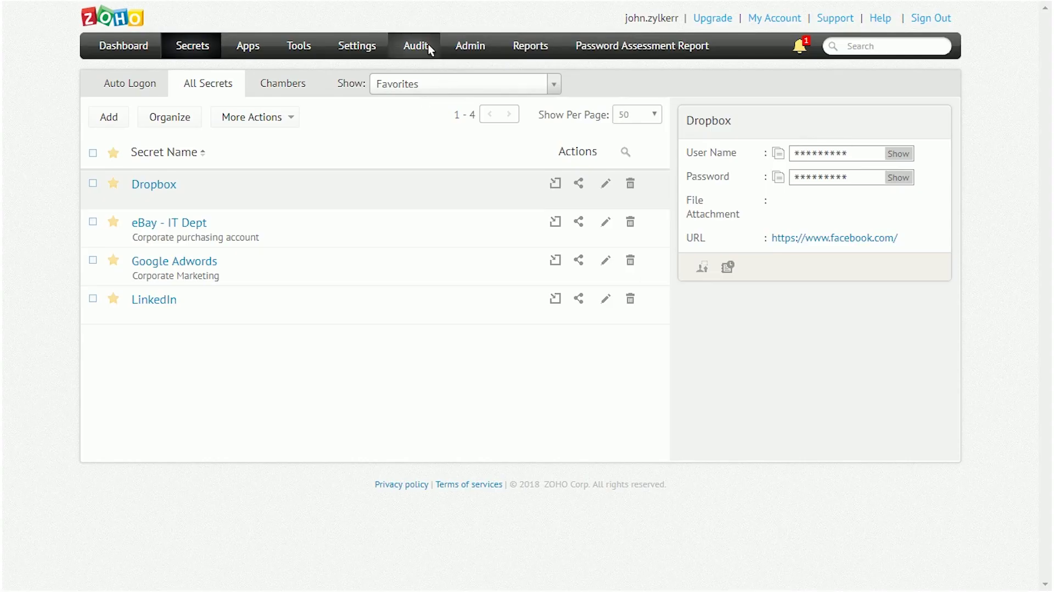
- Open the Audit section to view the secrets audit trail
click(429, 46)
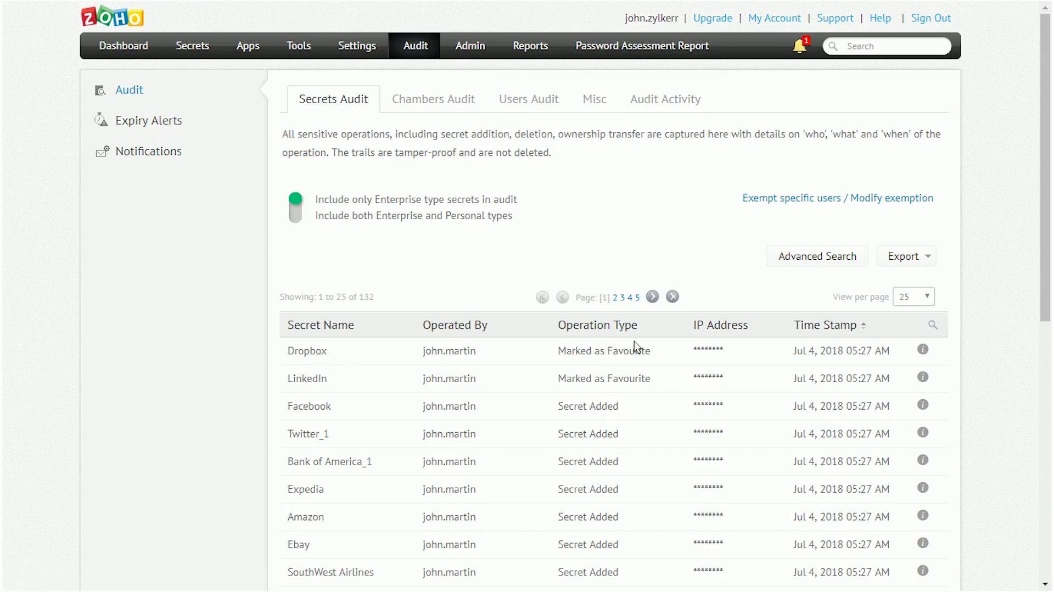
- Reveal Dropbox's masked IP, then review the Chambers, Users, Misc and Audit Activity trails
click(701, 345)
click(452, 101)
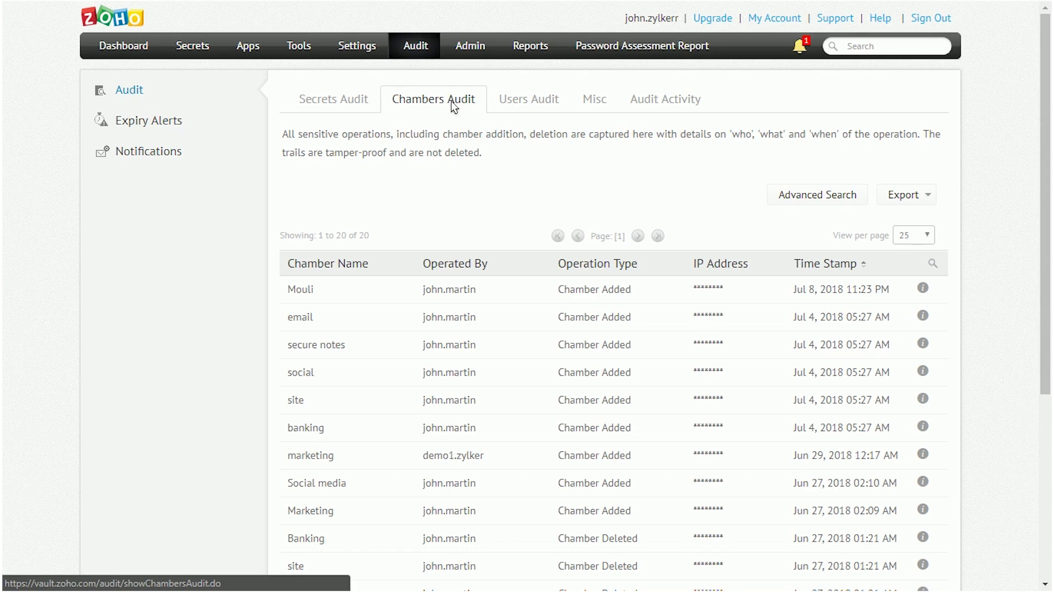
click(522, 101)
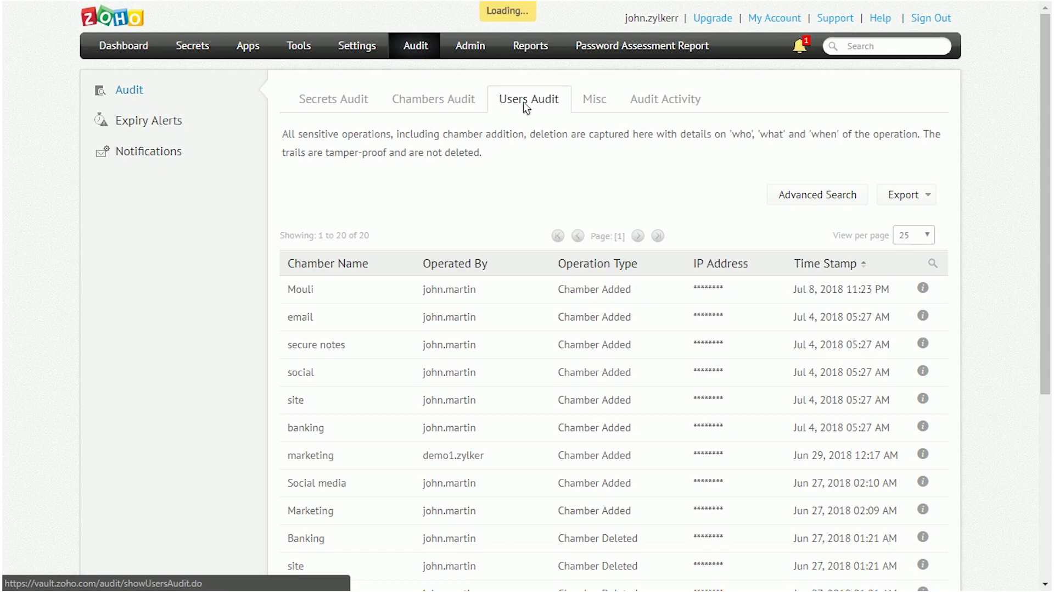
click(594, 100)
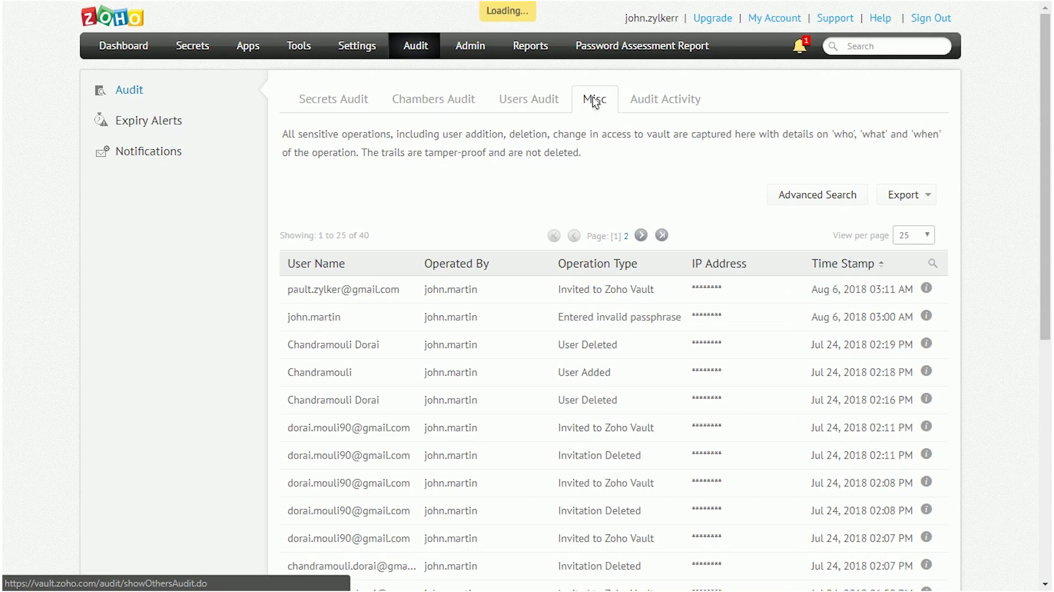
click(665, 100)
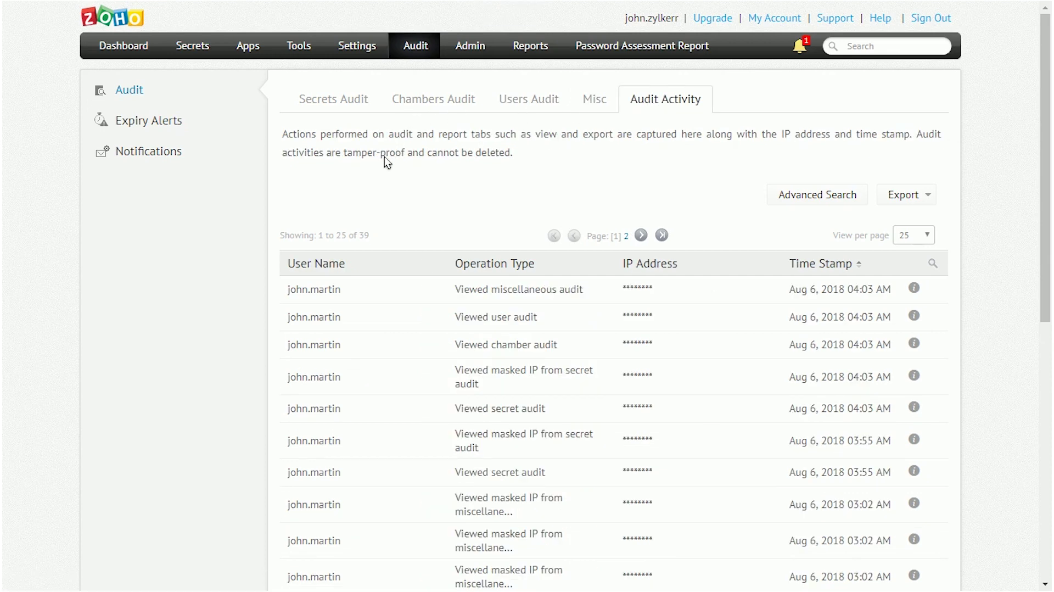
- Filter audit activity by one user's name, return to Secrets Audit, then view Reports
click(932, 263)
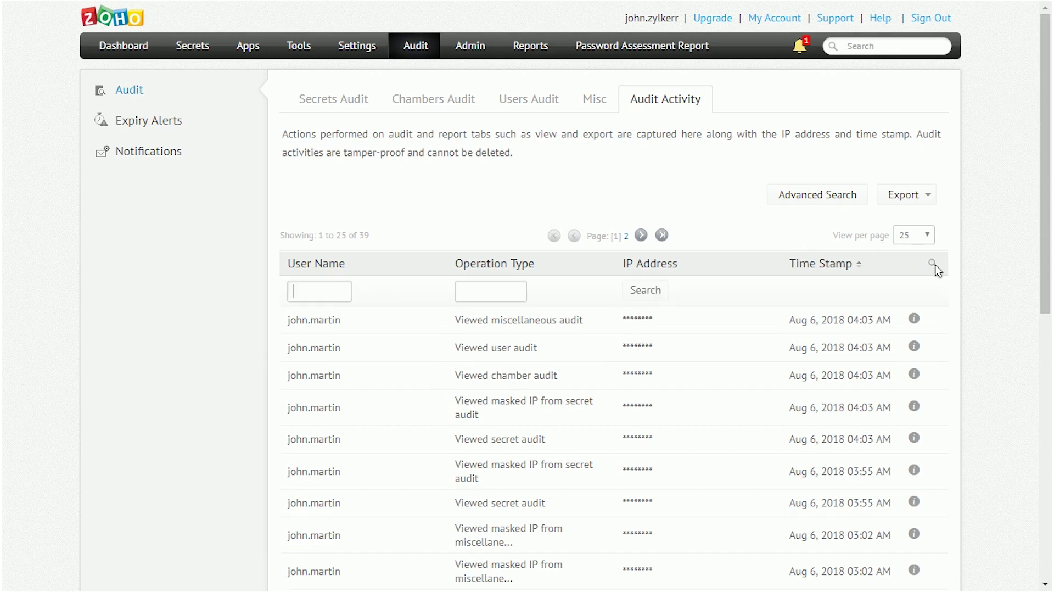
text(John)
key(Return)
click(364, 104)
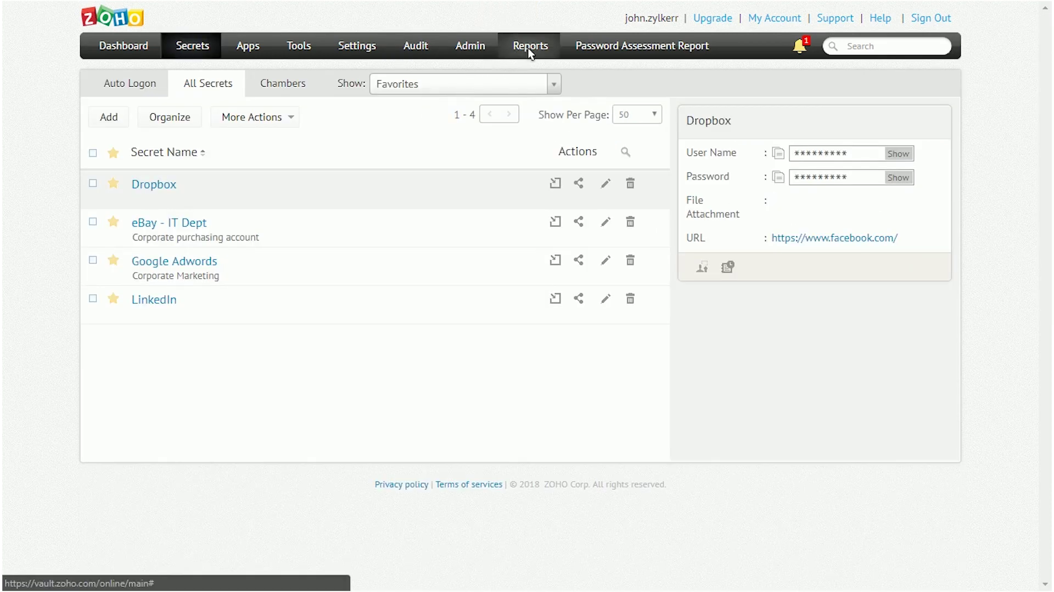
click(528, 46)
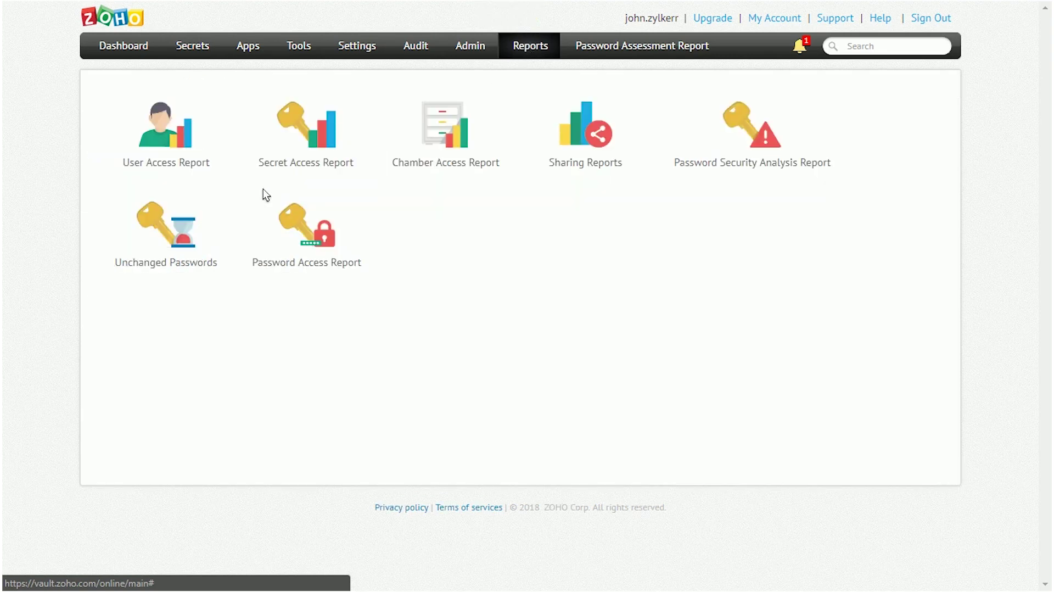
click(171, 157)
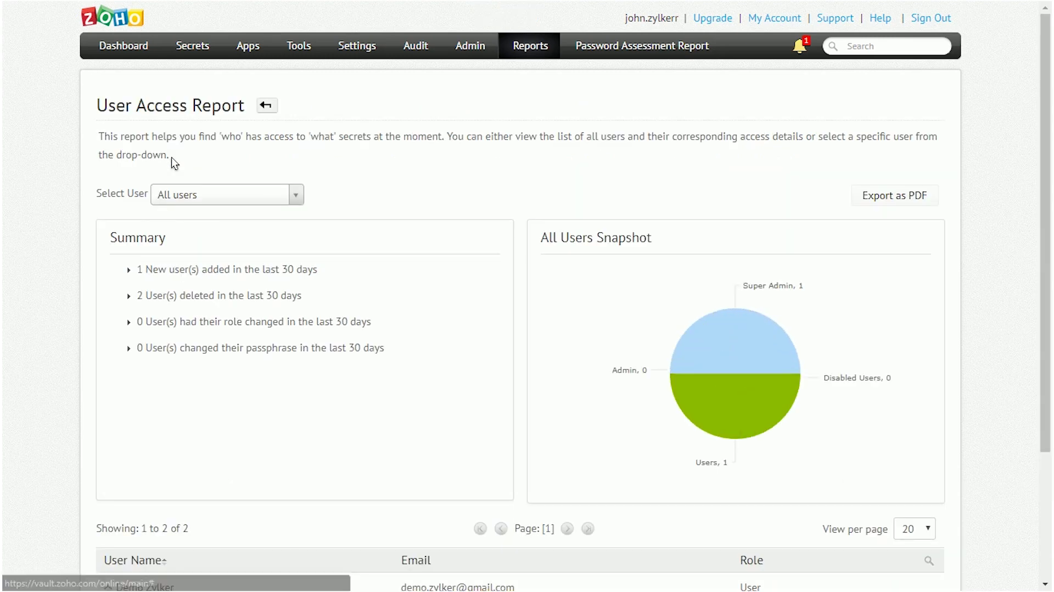
scroll(1050, 312, down, 3)
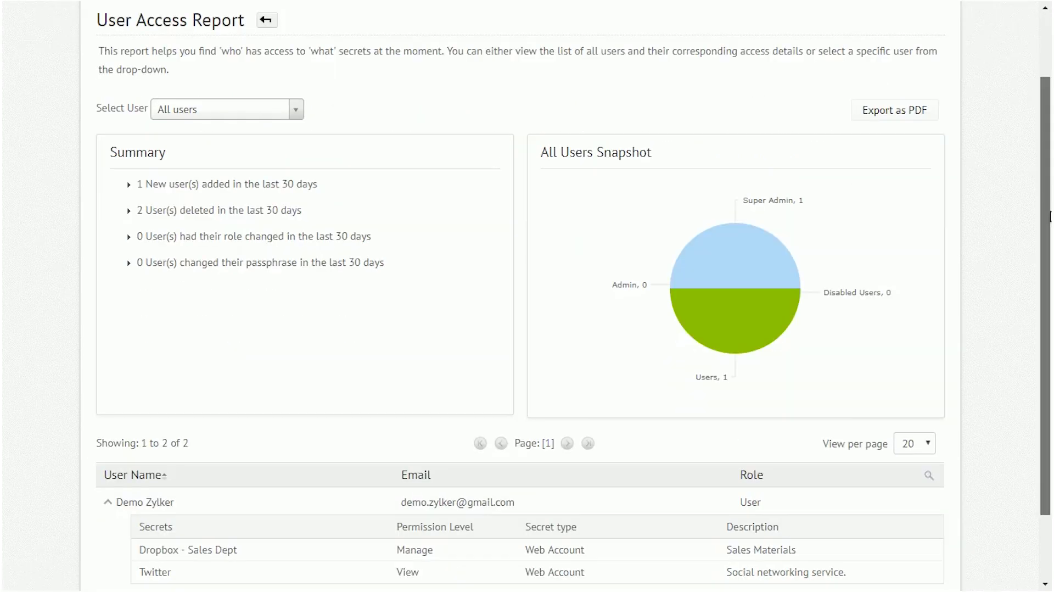
scroll(1050, 312, up, 3)
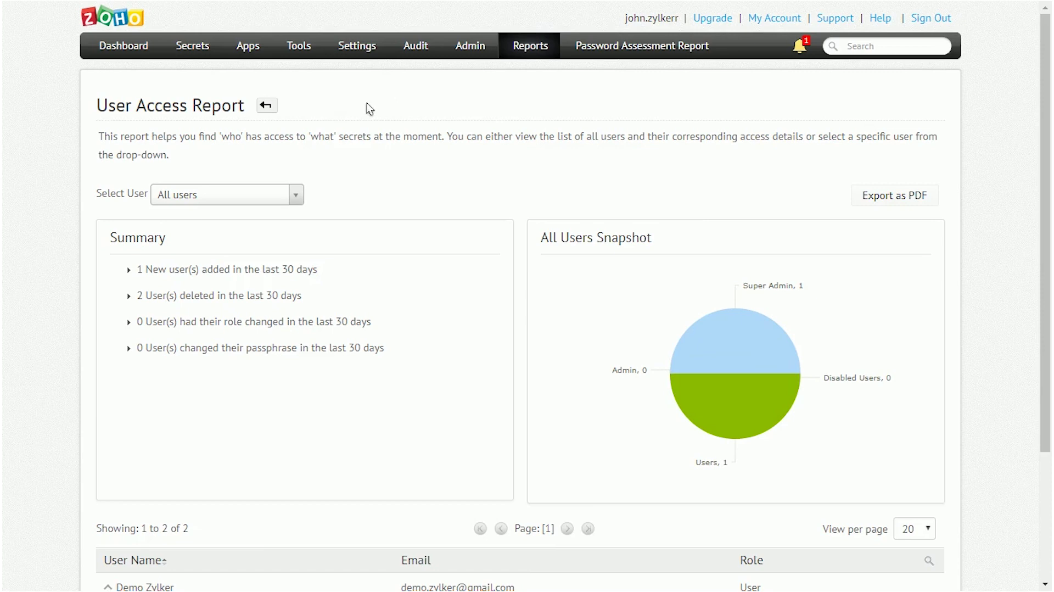
click(265, 109)
click(329, 134)
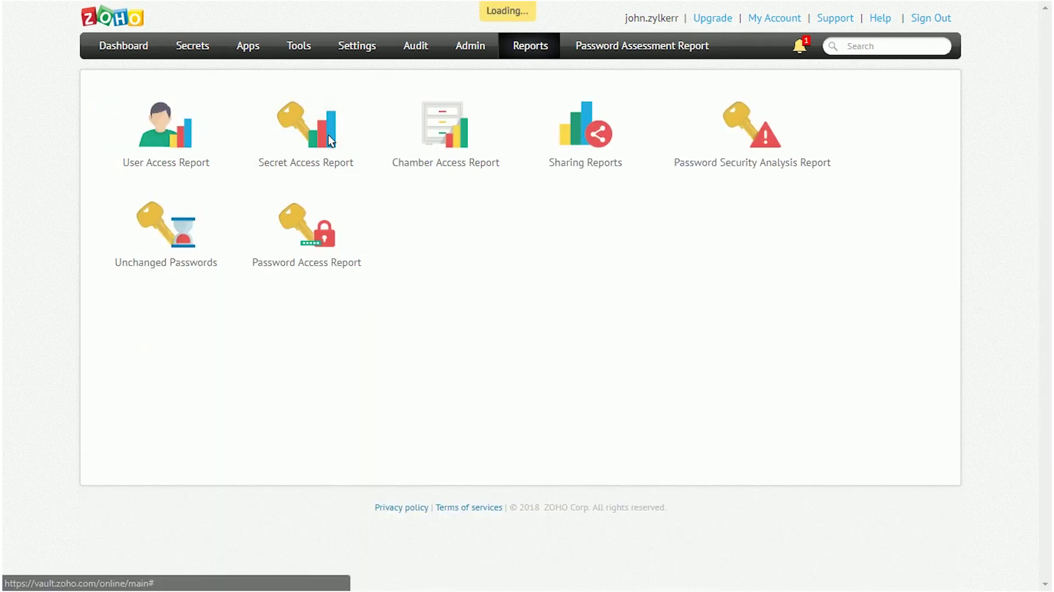
scroll(1050, 430, down, 9)
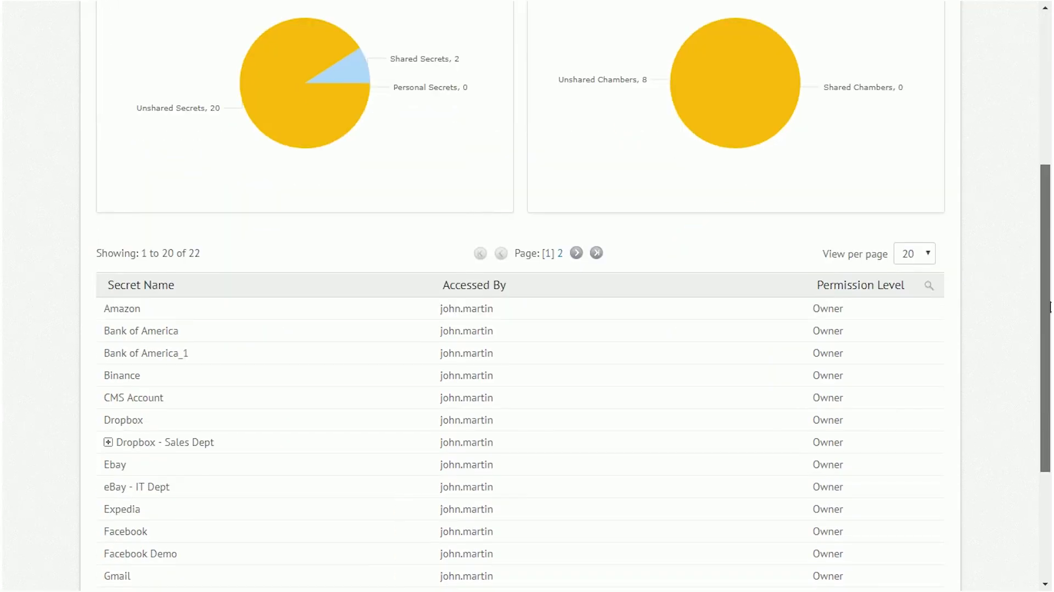
scroll(991, 185, up, 8)
scroll(990, 186, up, 1)
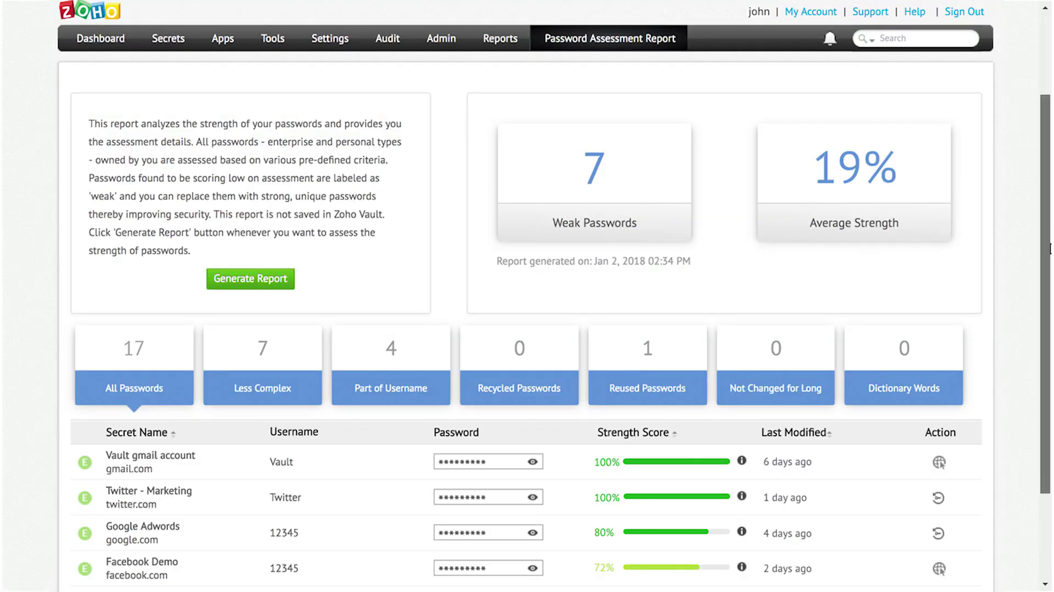
scroll(1050, 407, down, 5)
scroll(1050, 407, up, 5)
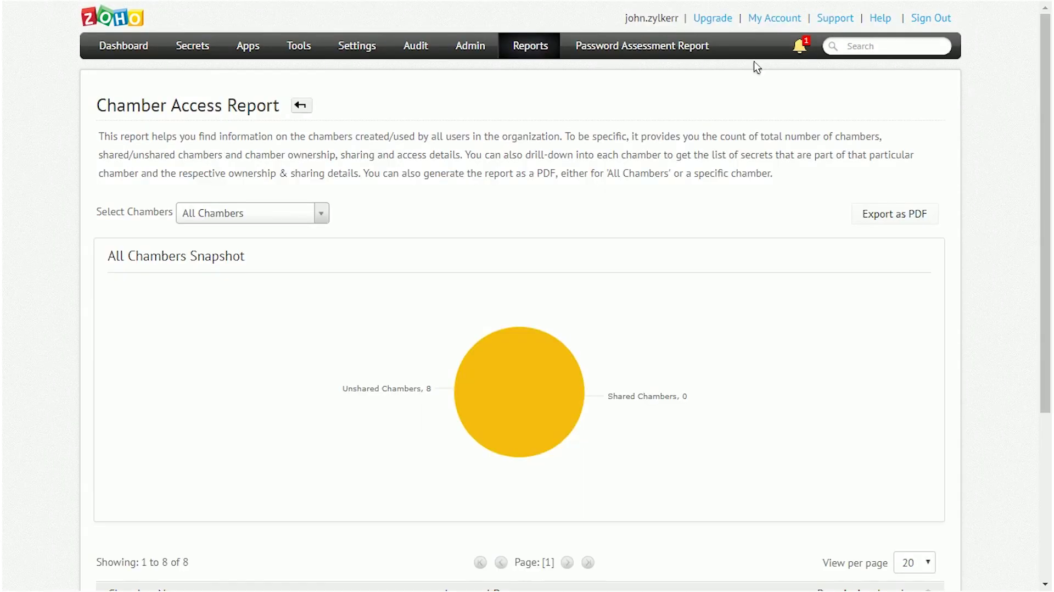
click(306, 103)
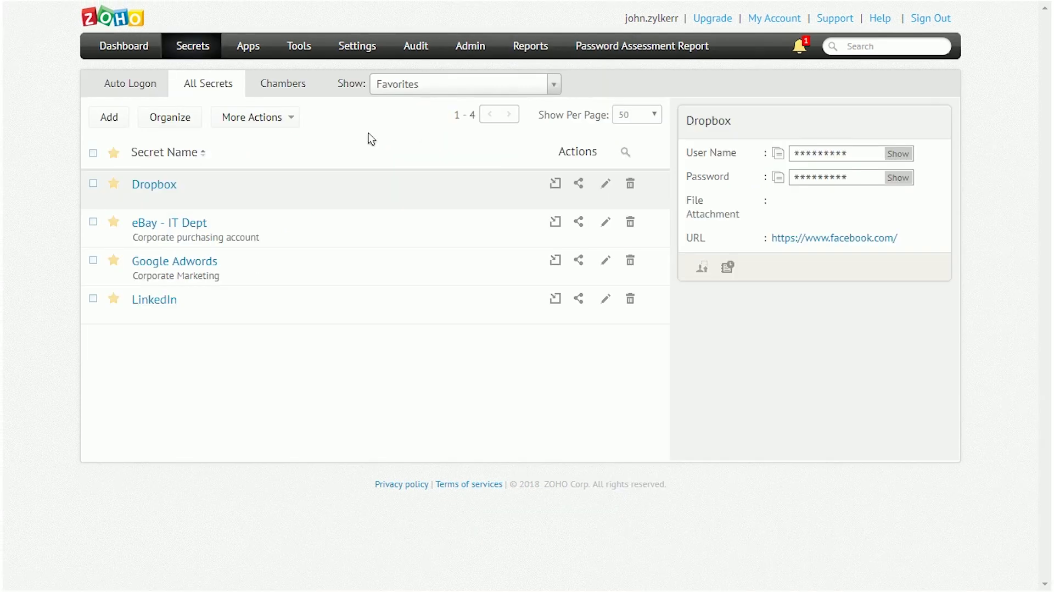
- In Data Backup settings, move a user into the backup-email exempt list and save
click(459, 51)
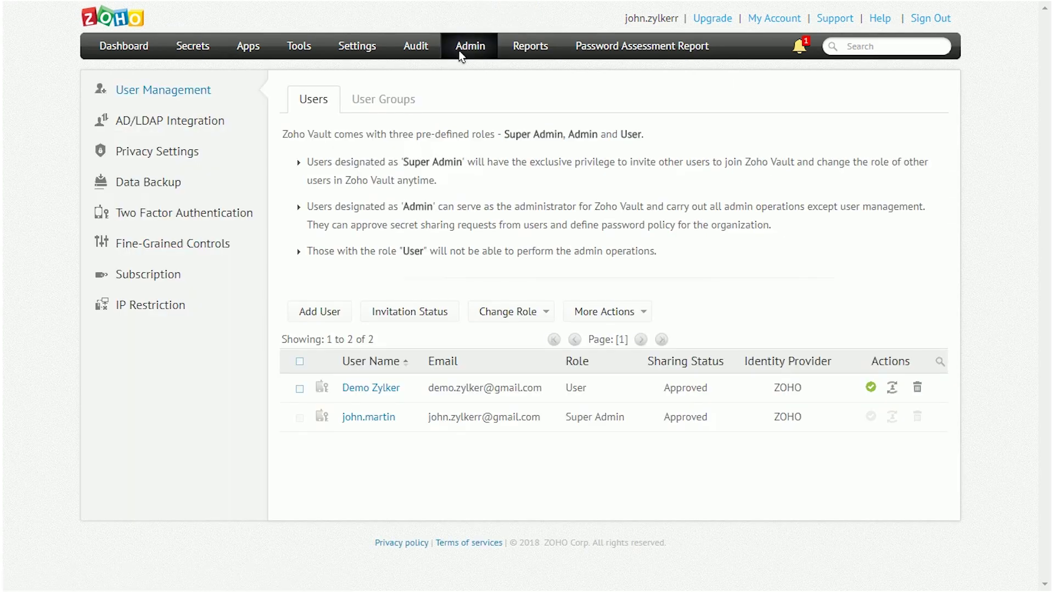
click(161, 186)
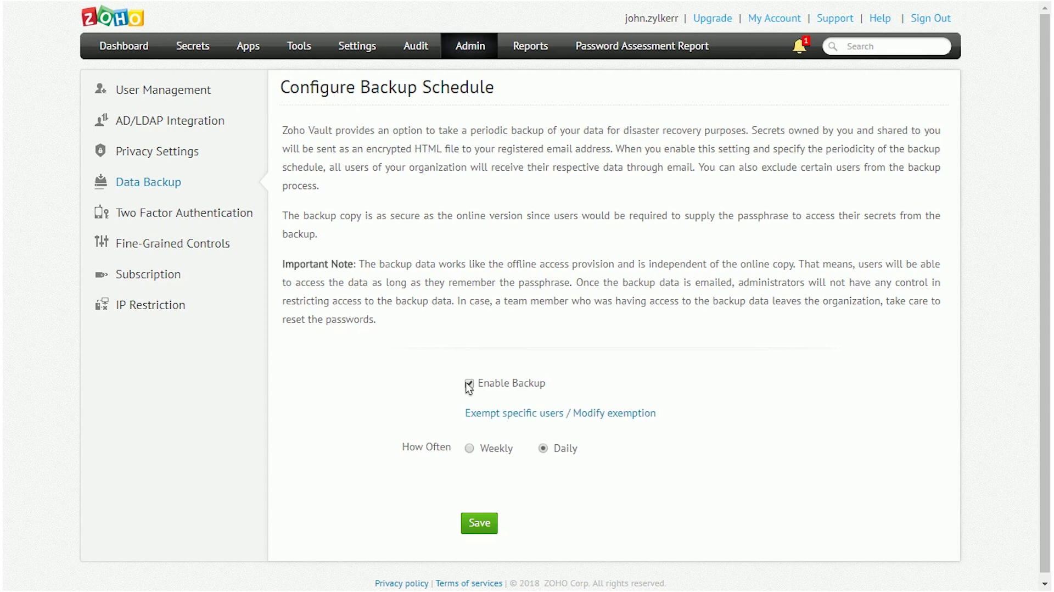
click(510, 410)
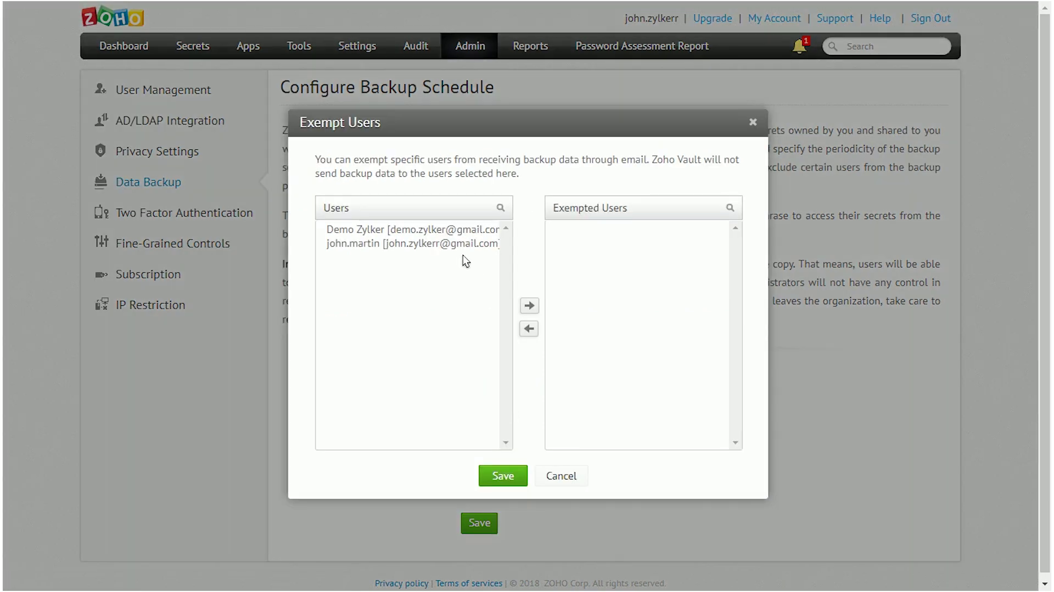
click(456, 245)
click(531, 305)
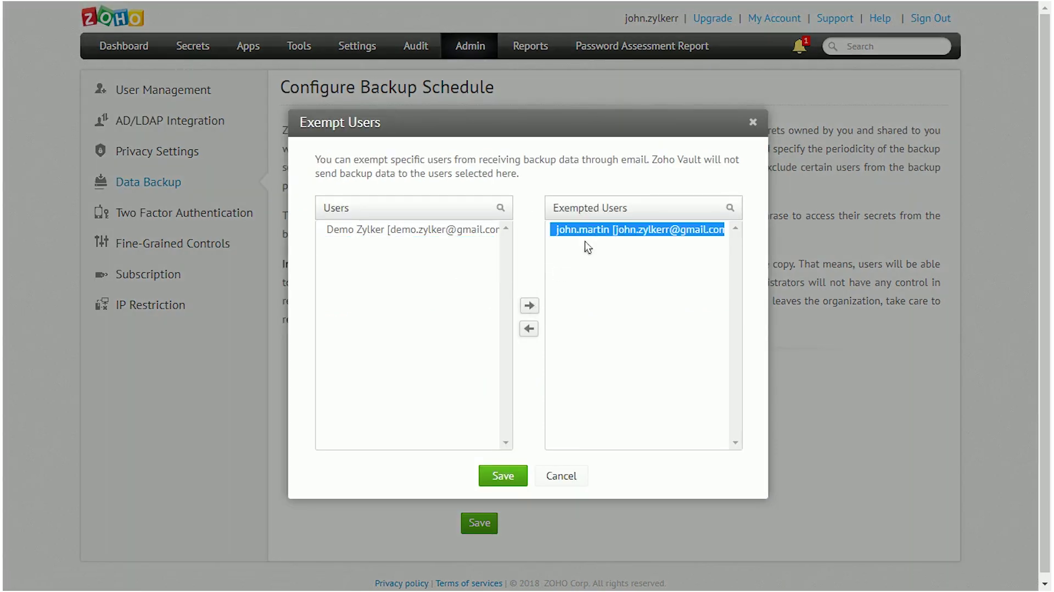
click(529, 329)
- Schedule the data backup weekly on Monday and save
click(496, 477)
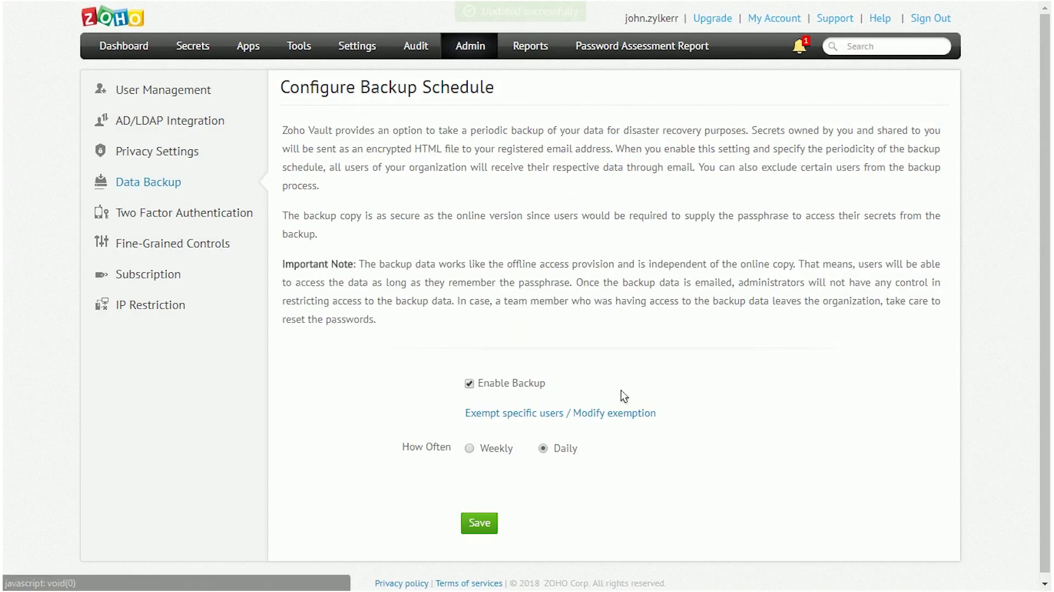
click(479, 447)
click(513, 483)
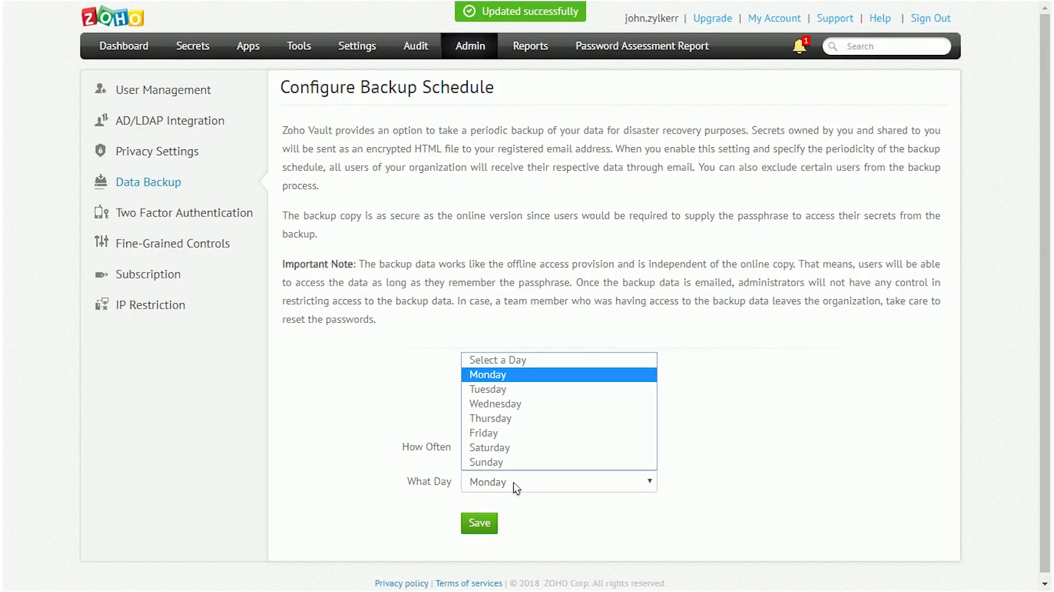
click(513, 482)
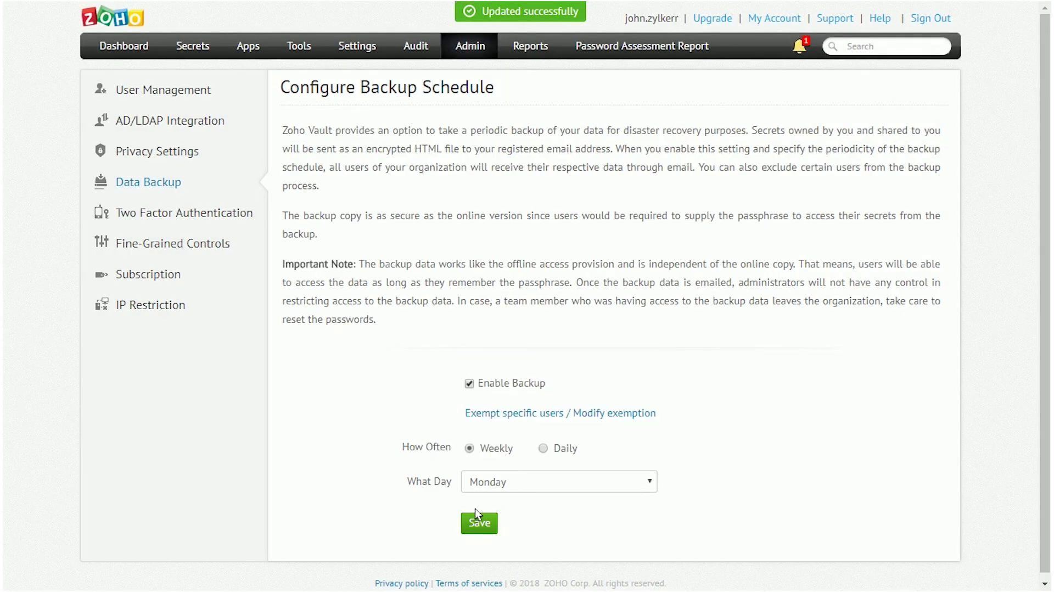
click(476, 524)
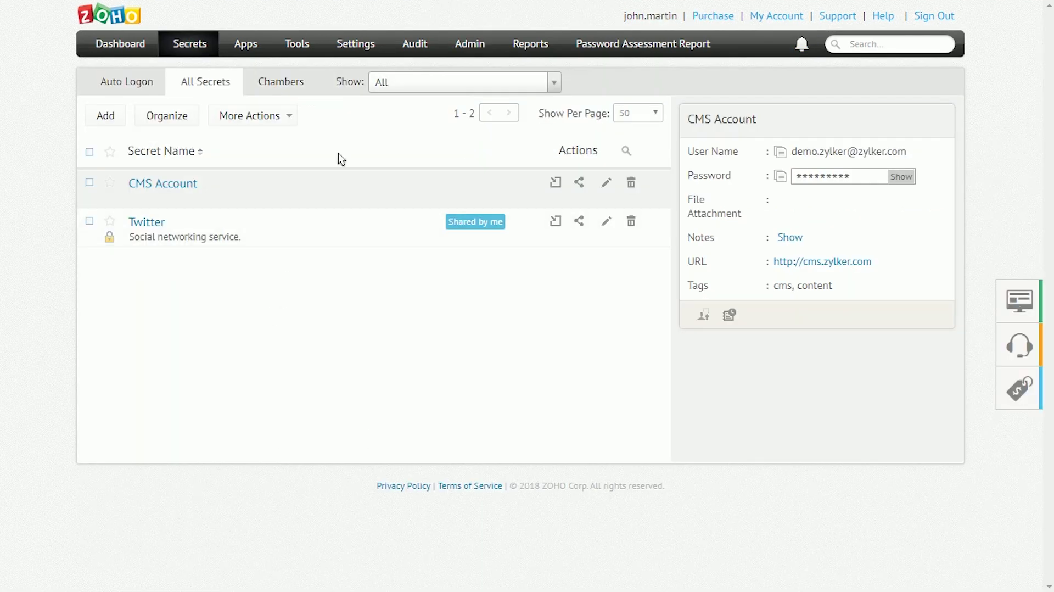
- Add the demo user as an emergency contact with a longer session validity time, then check its details
click(356, 43)
click(156, 181)
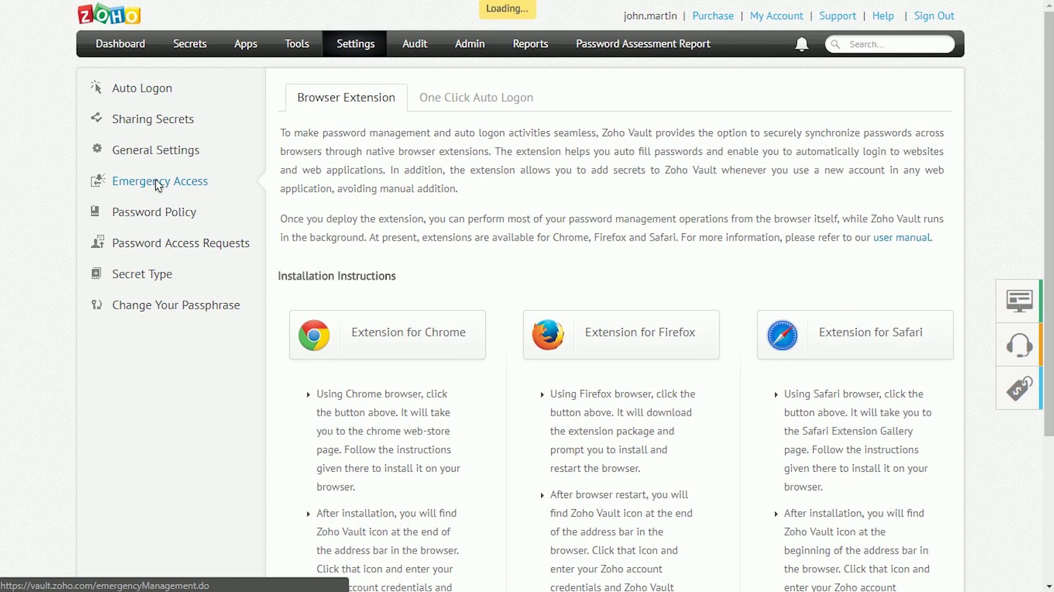
click(296, 389)
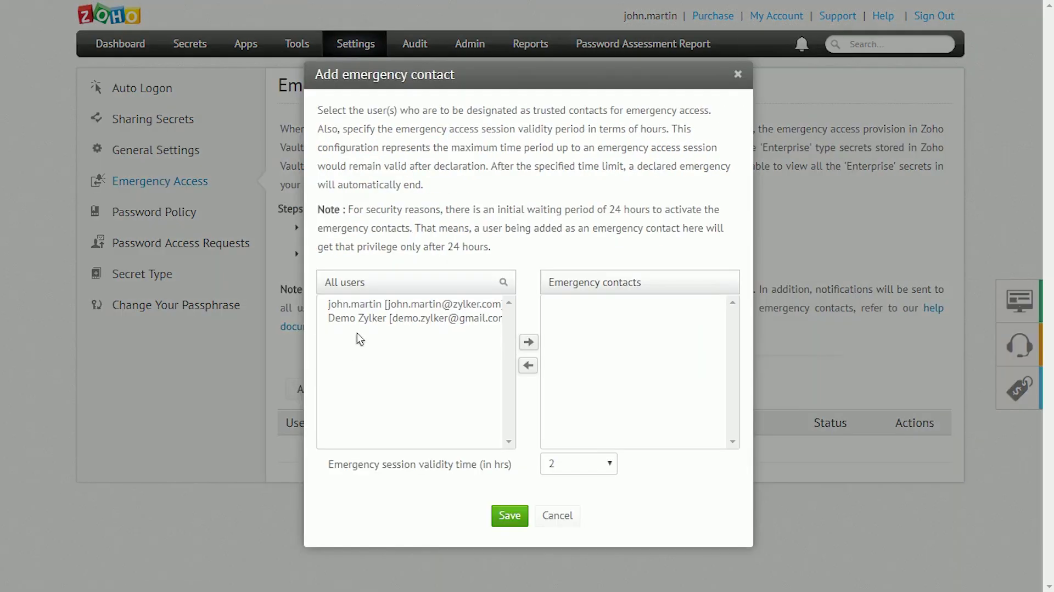
click(367, 320)
click(528, 343)
click(592, 461)
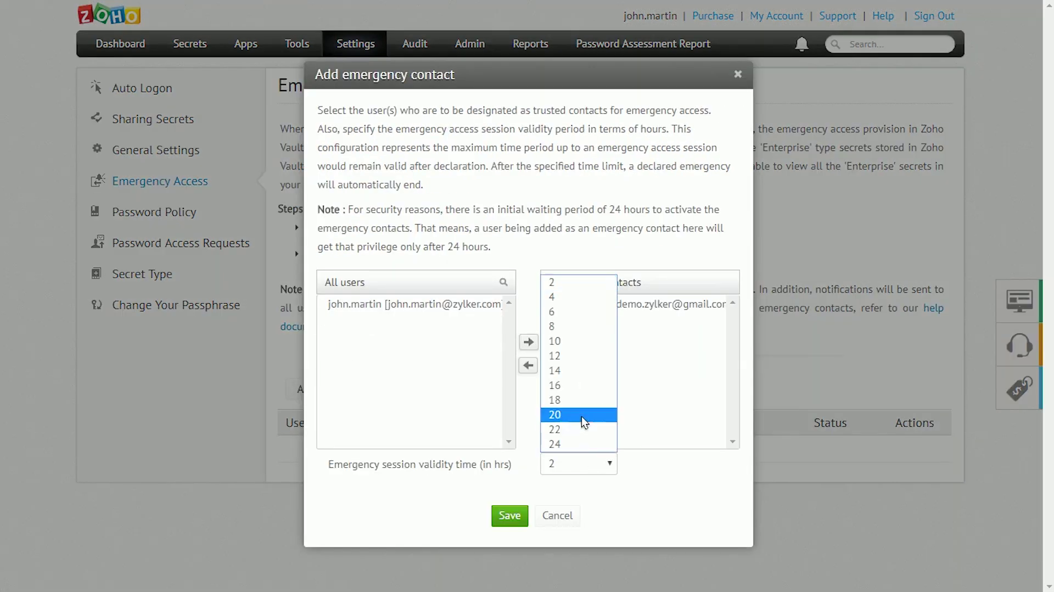
click(564, 347)
click(517, 512)
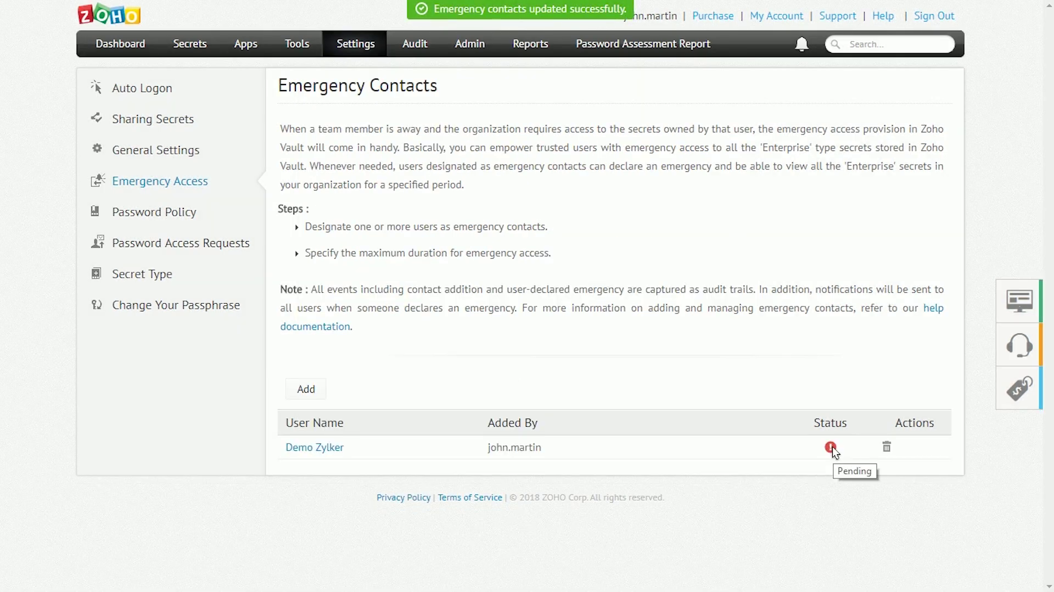
click(337, 449)
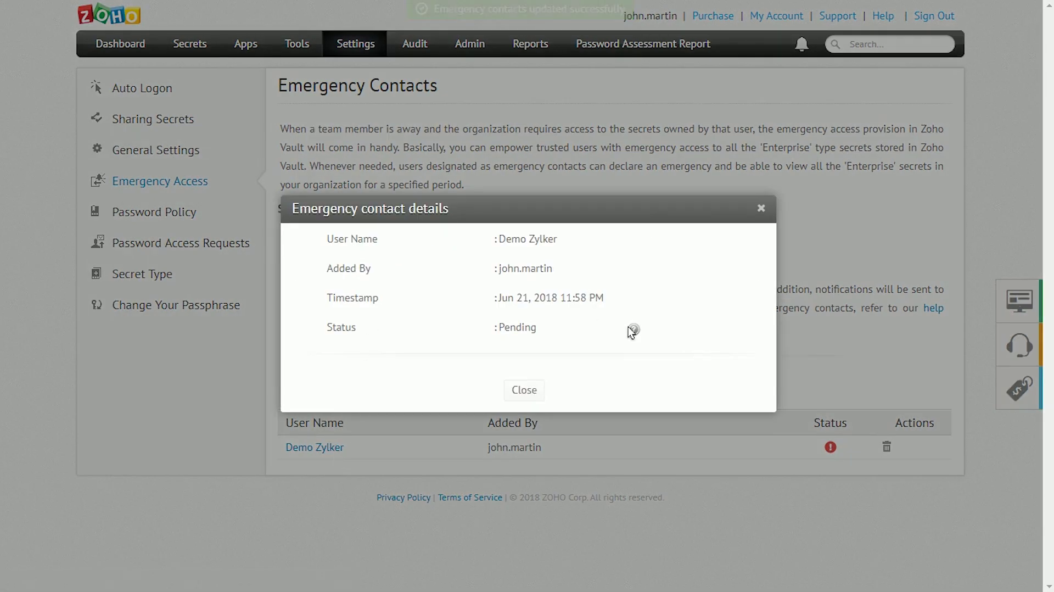
mouse_move(632, 331)
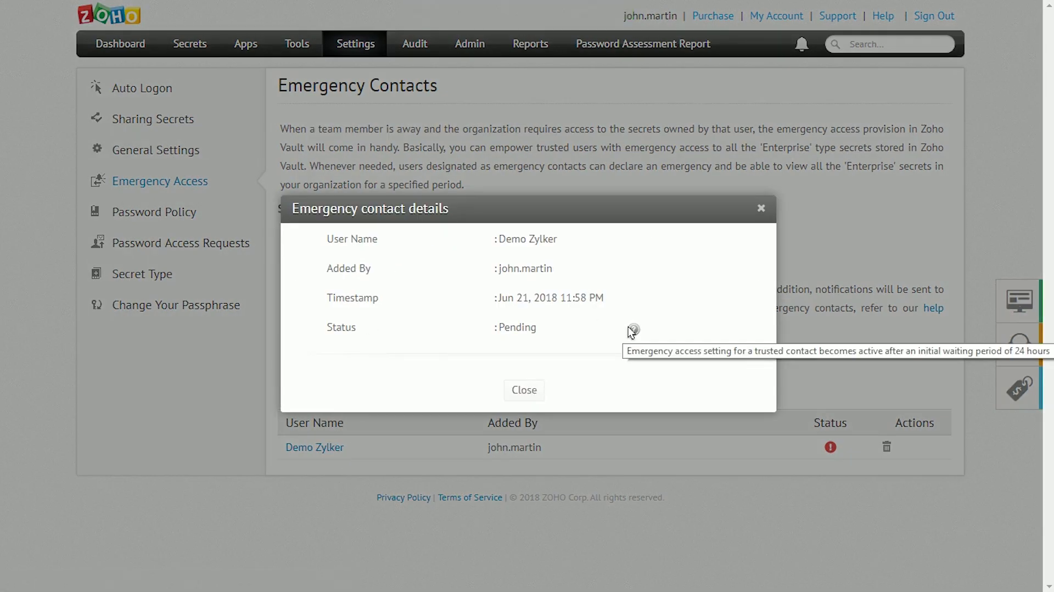
click(523, 389)
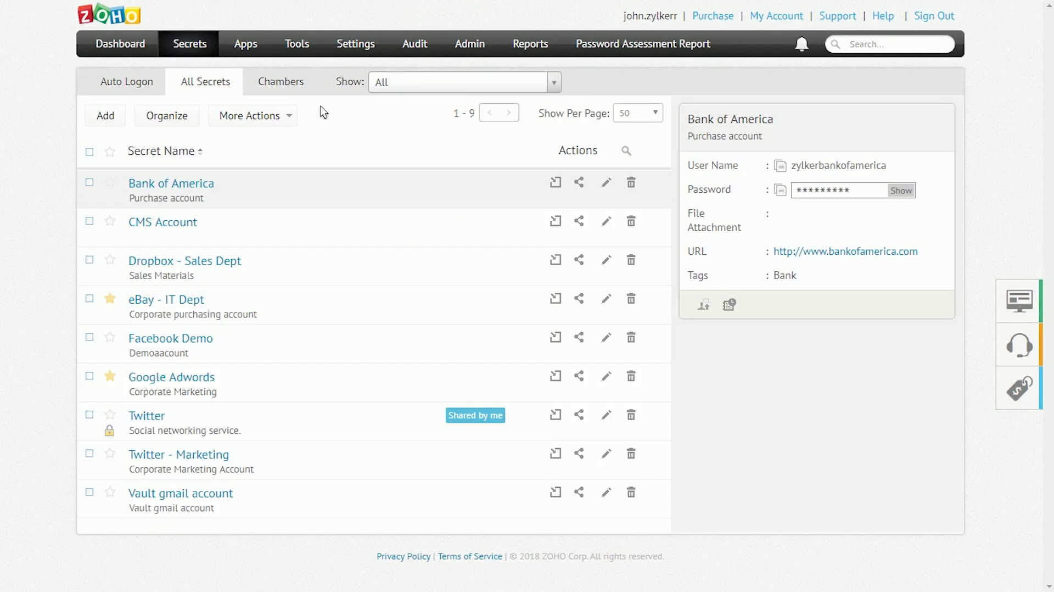
- Download the encrypted offline copy of the secrets and open the file
click(296, 46)
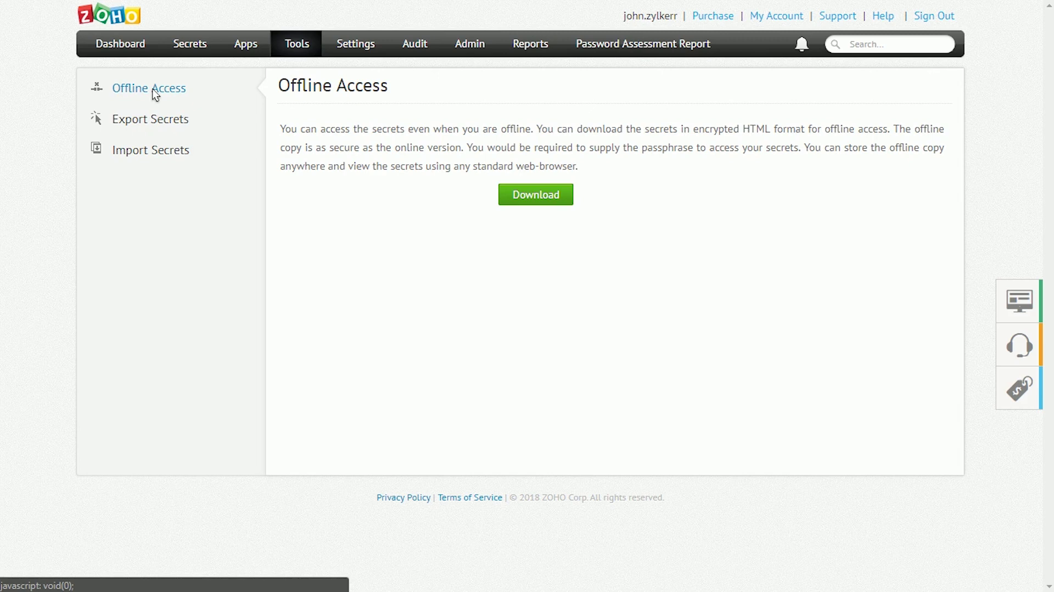
click(549, 196)
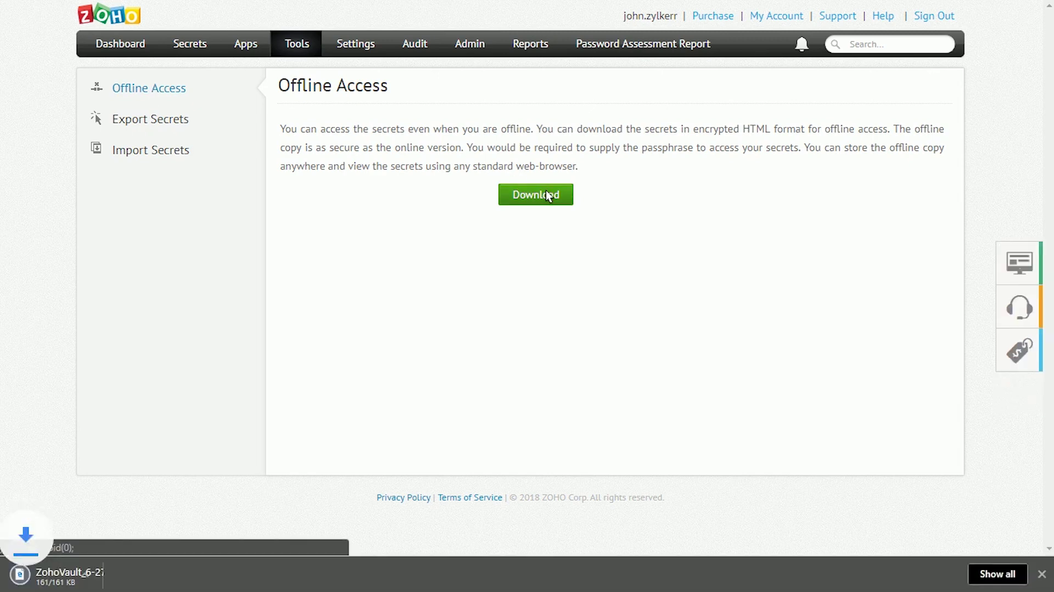
click(93, 582)
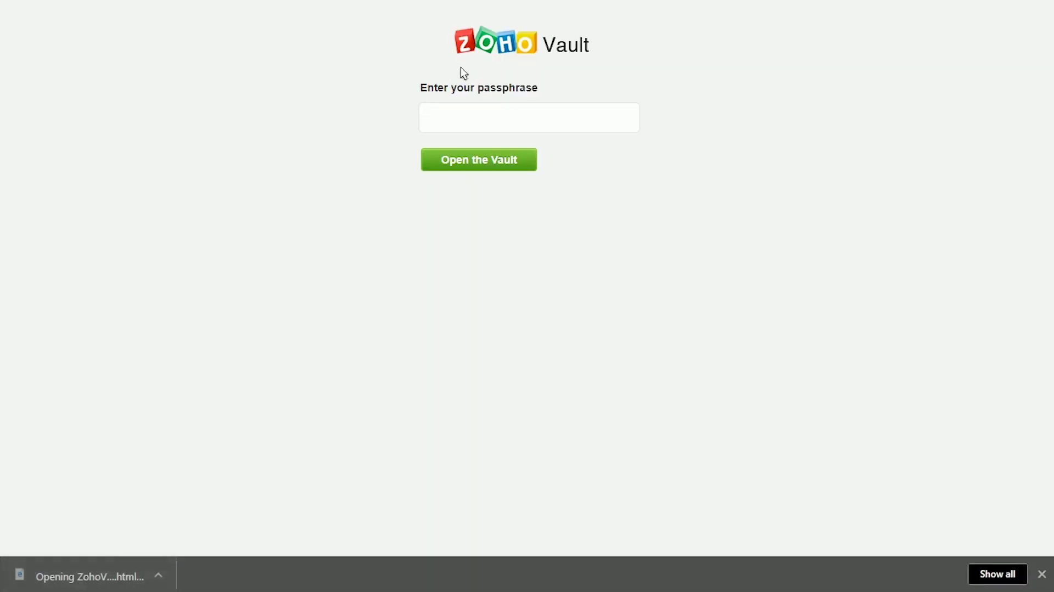
- Unlock the offline vault copy by entering the passphrase
click(476, 114)
text(•••)
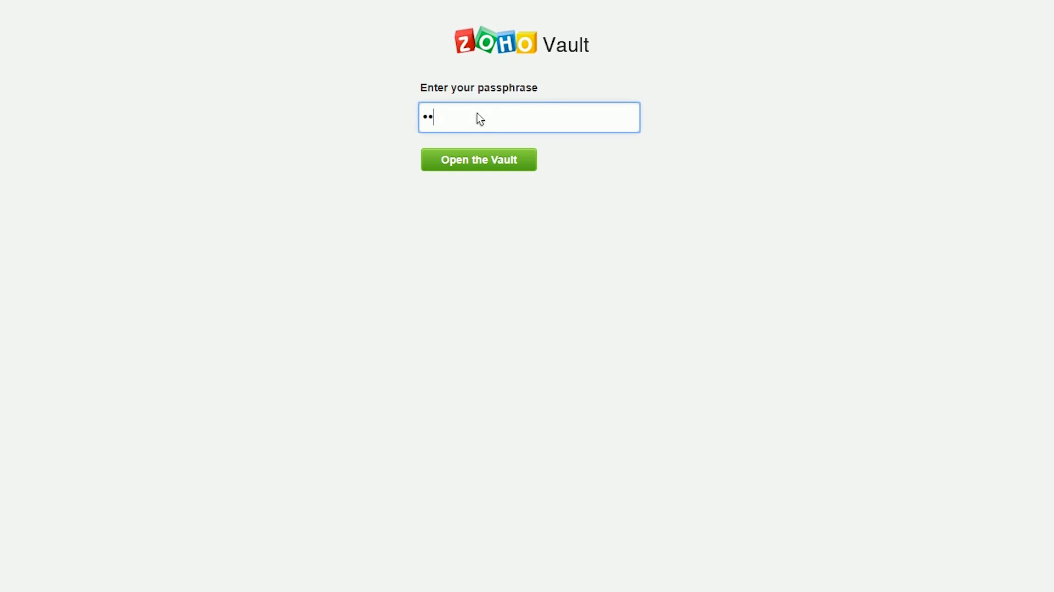
text(•••••)
key(Return)
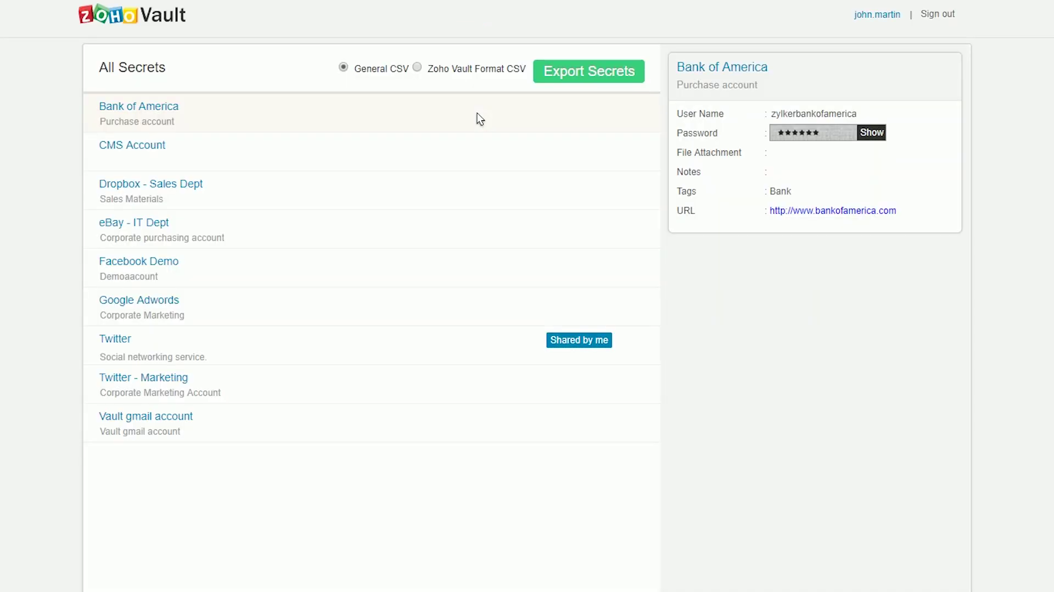
- View details of Dropbox - Sales Dept, CMS Account and Bank of America, ending on CMS Account
click(144, 177)
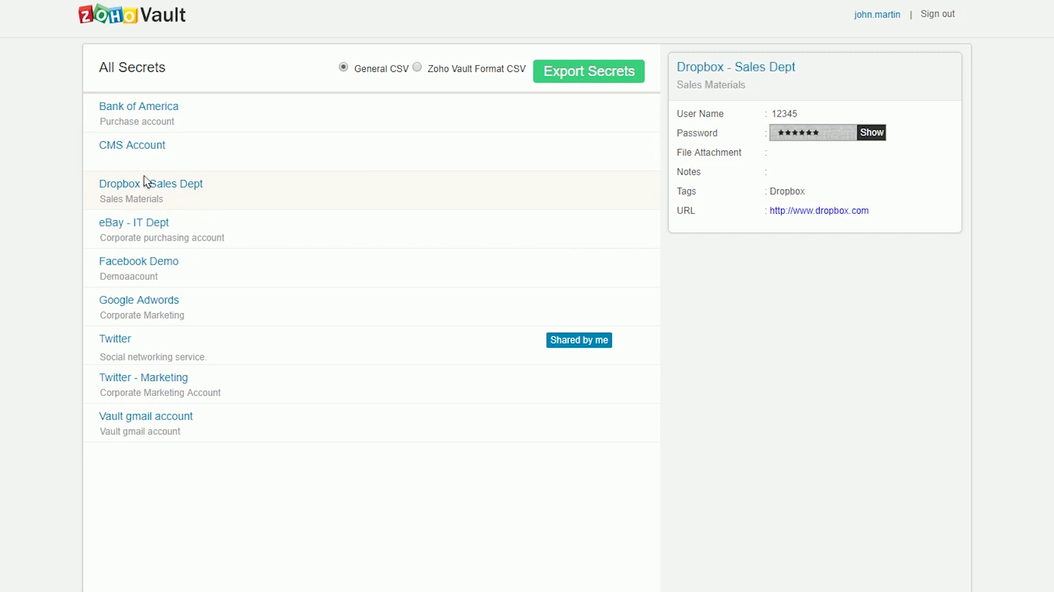
click(167, 145)
click(181, 125)
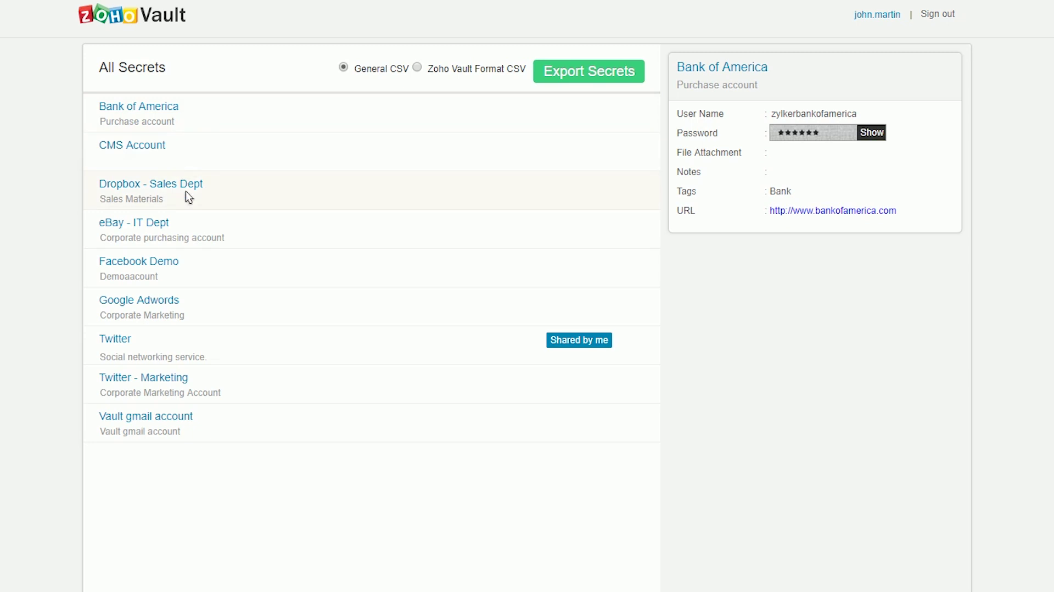
click(188, 148)
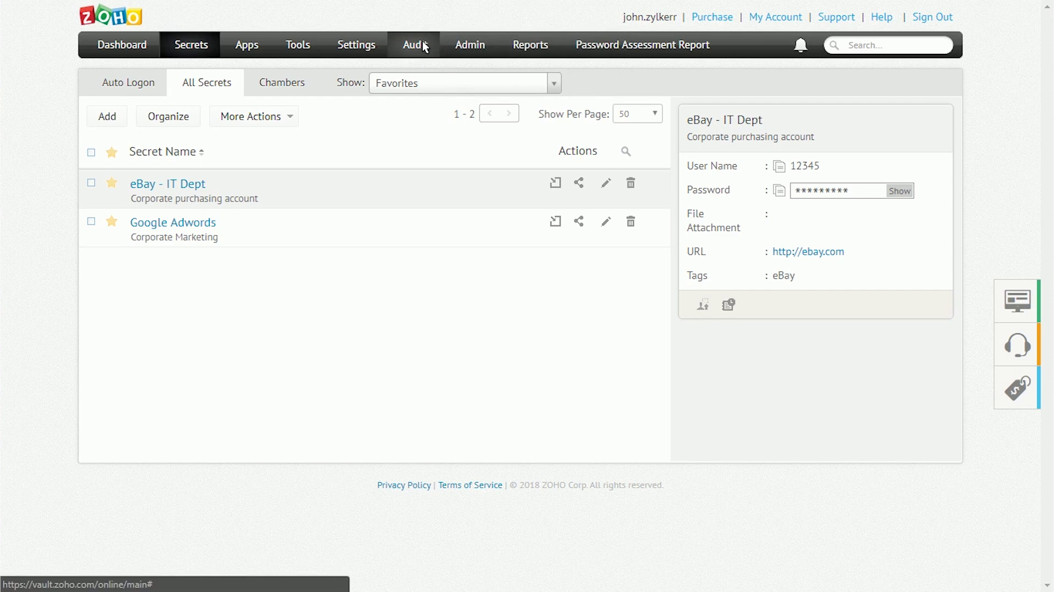
- Start a new Audit notification addressed to a chosen user's suggested email address
click(423, 42)
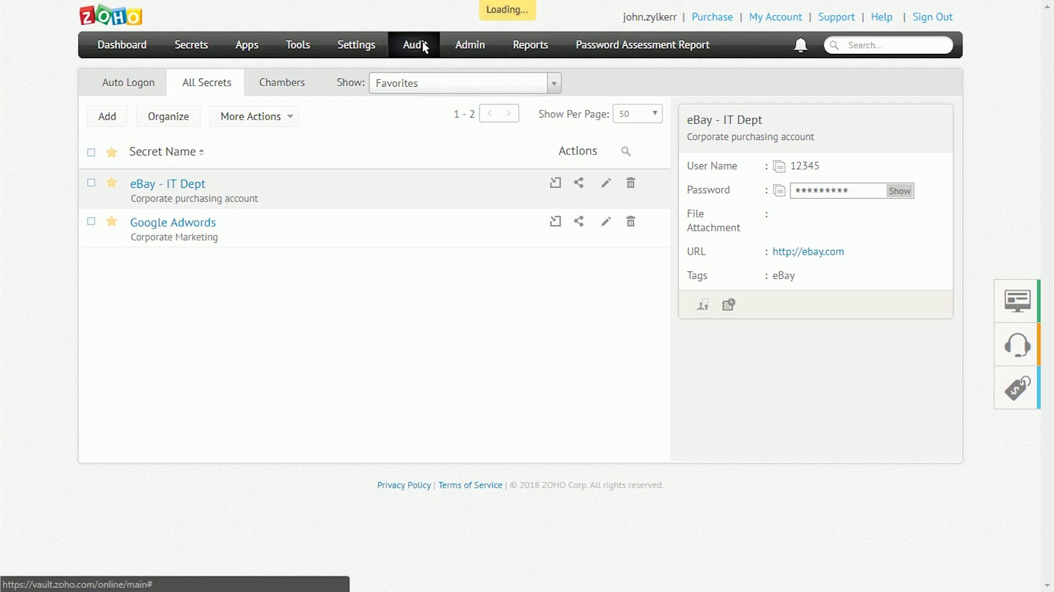
click(148, 148)
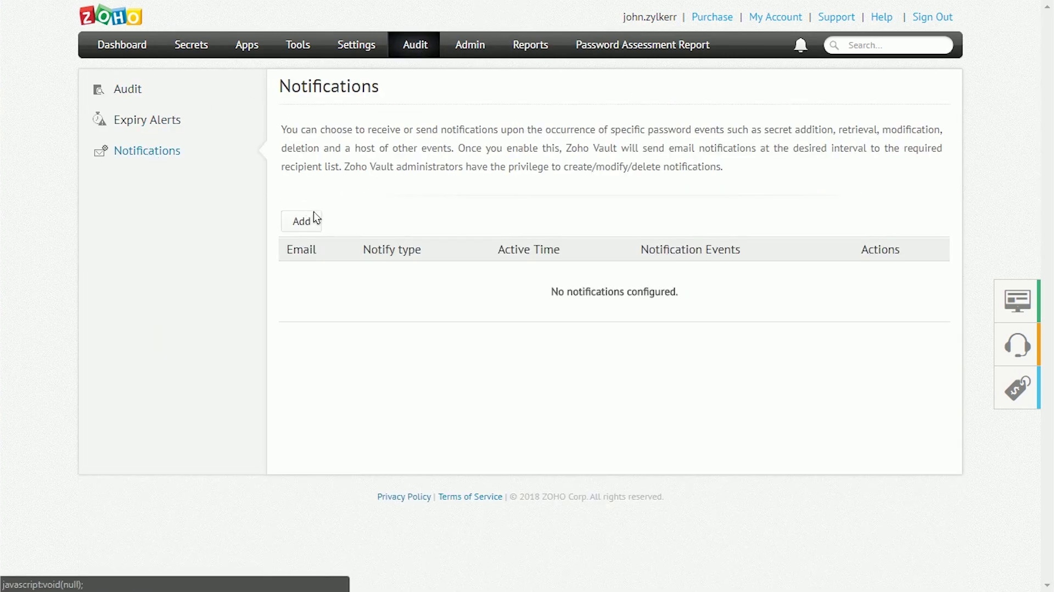
click(311, 215)
click(565, 160)
click(522, 187)
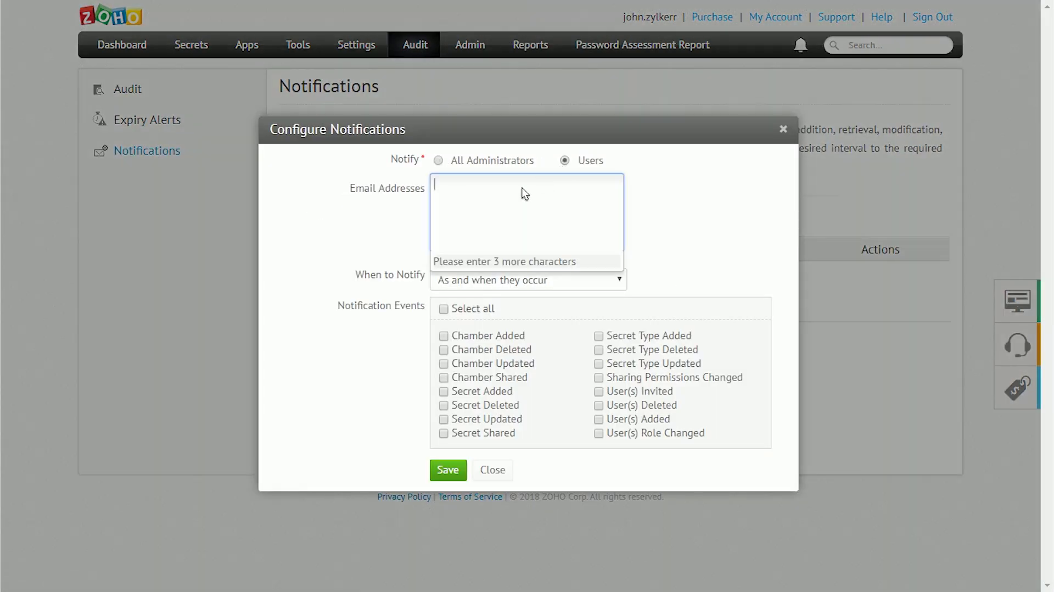
text(john)
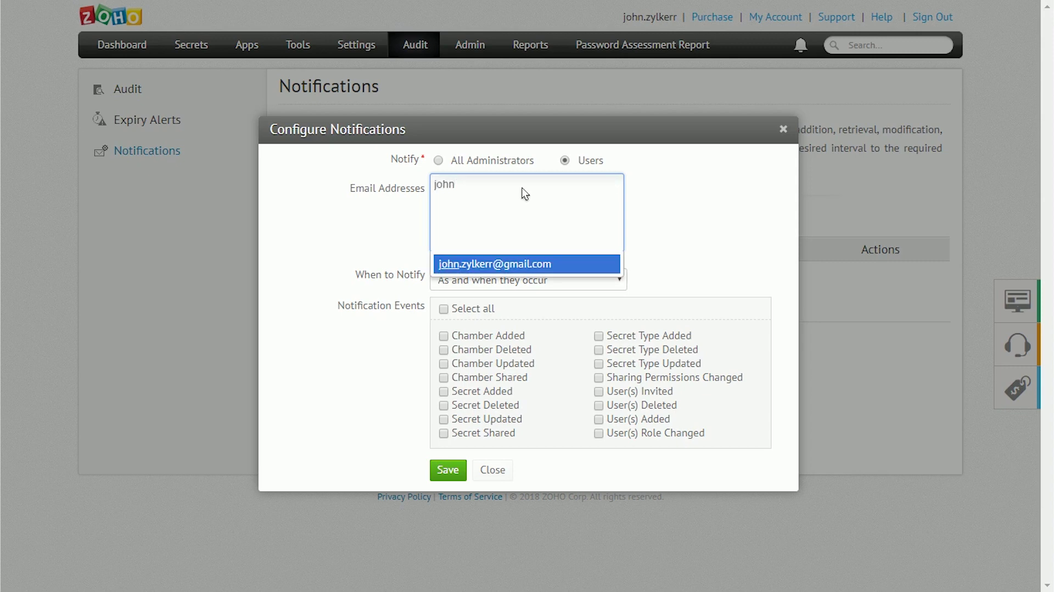
click(514, 263)
- Notify as events occur, adding Secret Type Deleted, Secret Shared and User(s) Deleted events, and save
click(497, 278)
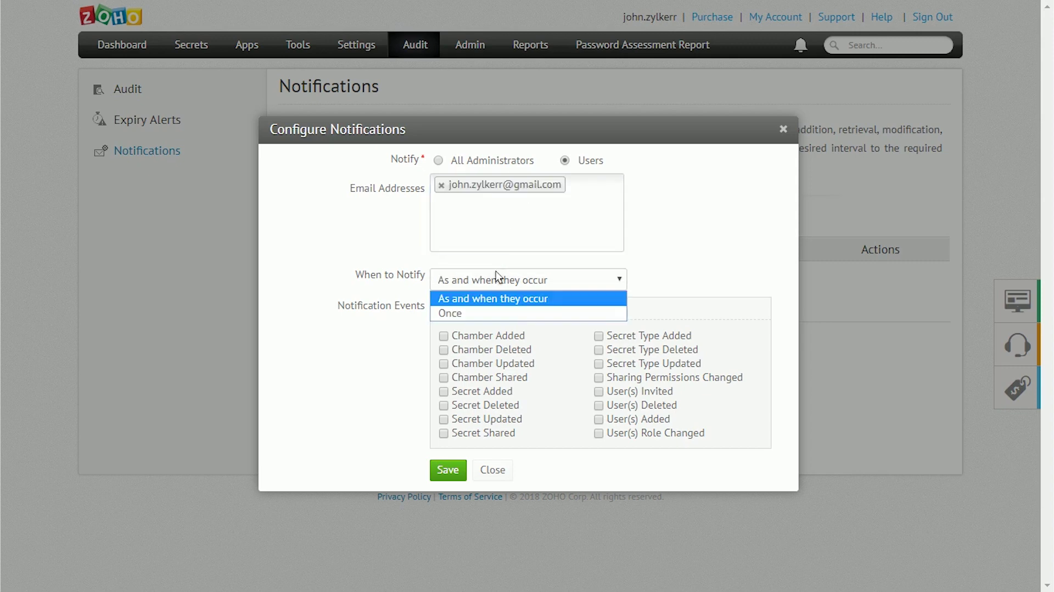
click(476, 312)
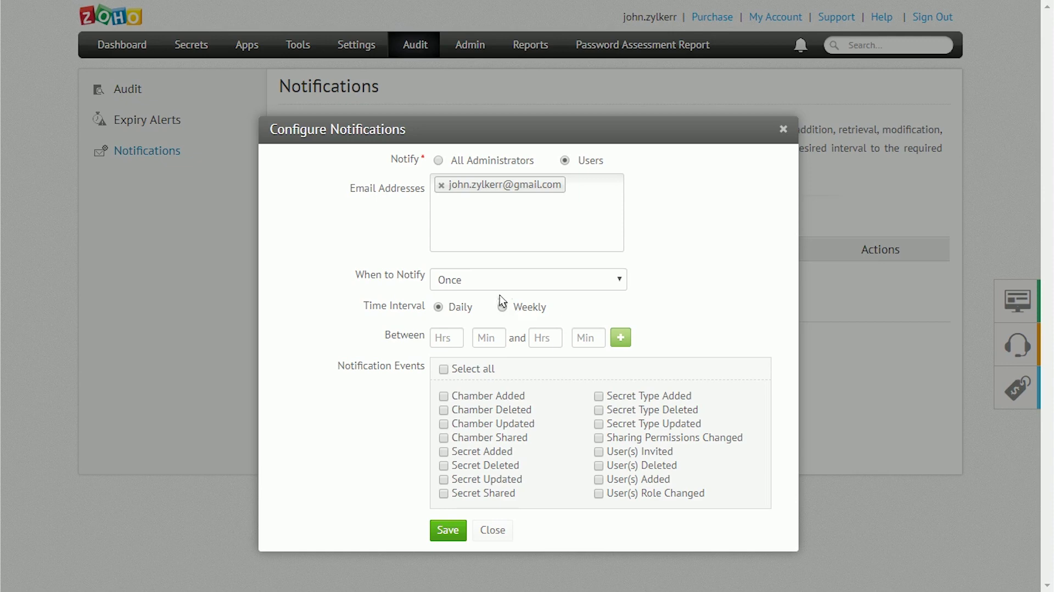
click(499, 279)
click(491, 297)
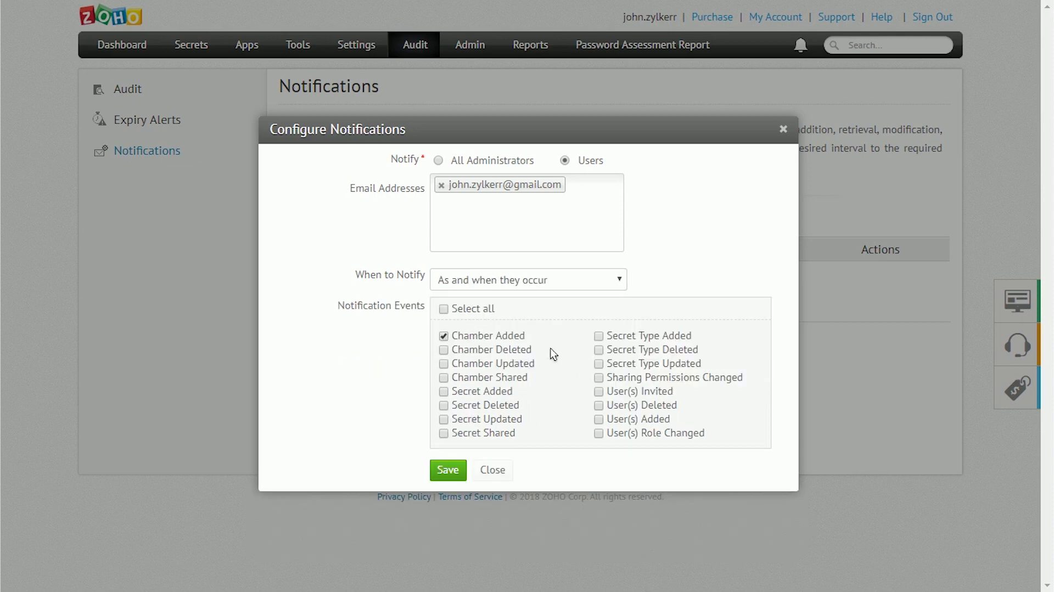
click(604, 348)
click(444, 433)
click(599, 406)
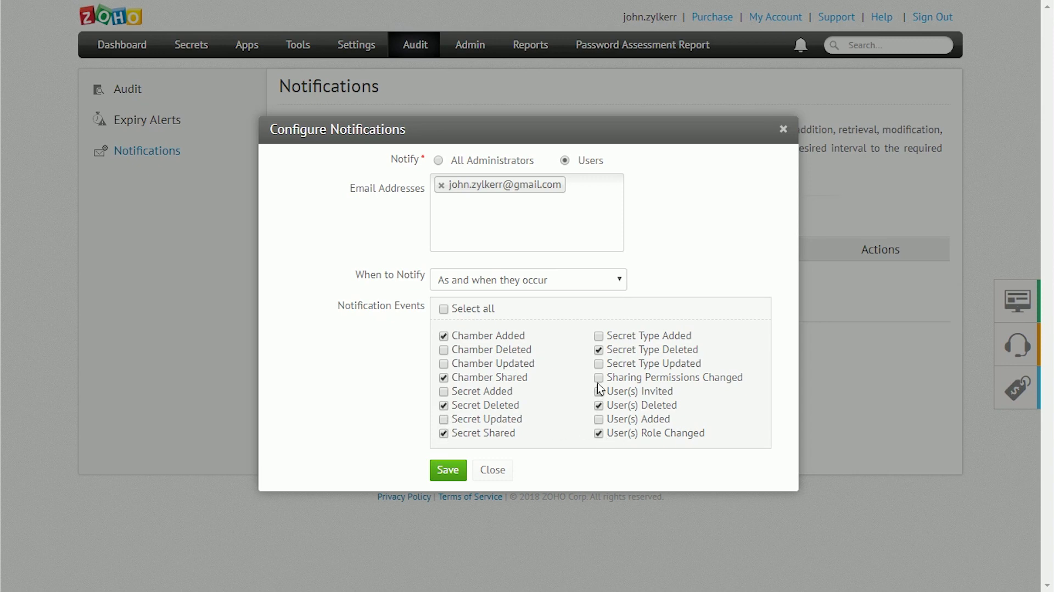
click(456, 471)
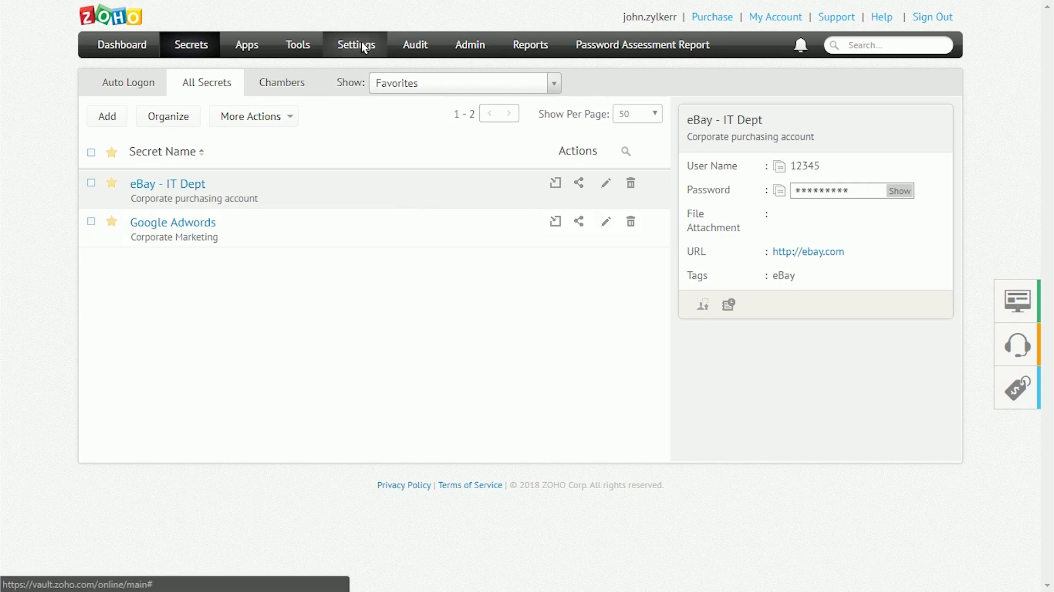
click(427, 44)
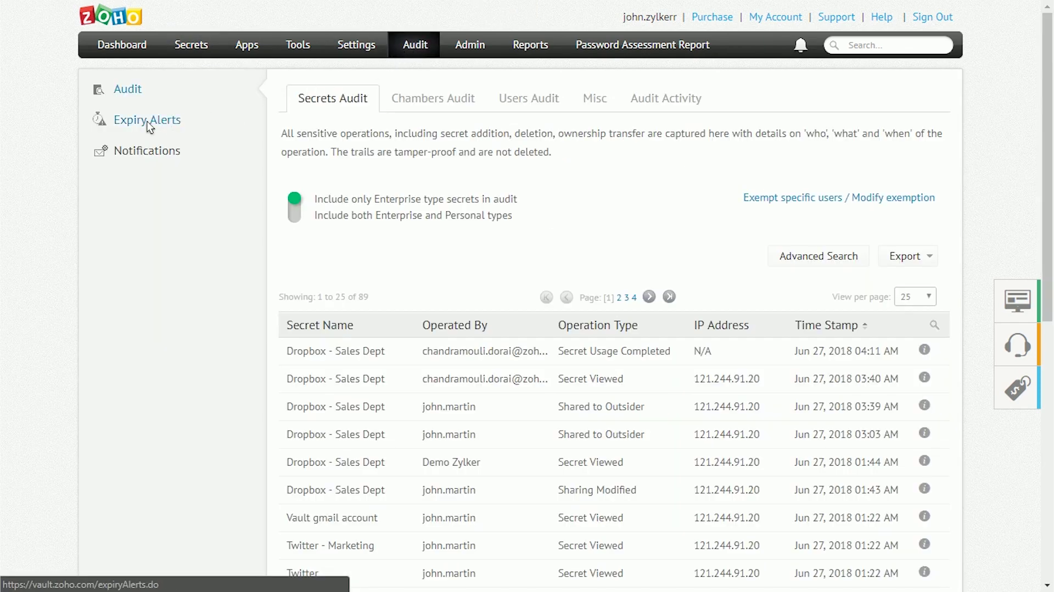
- Turn on secret expiry alerts and exempt the second listed user, then save
click(148, 121)
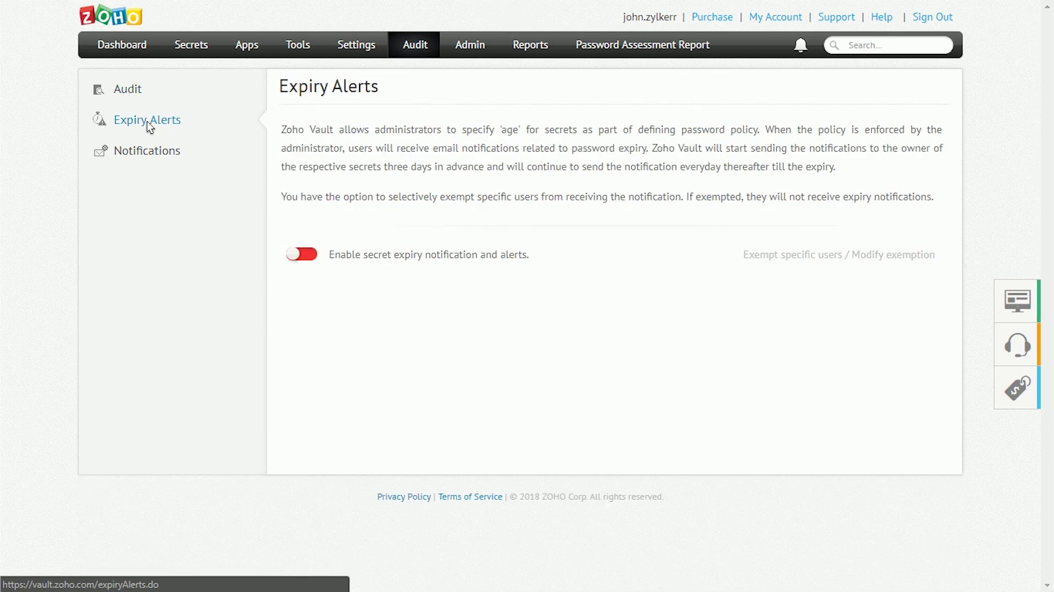
click(313, 254)
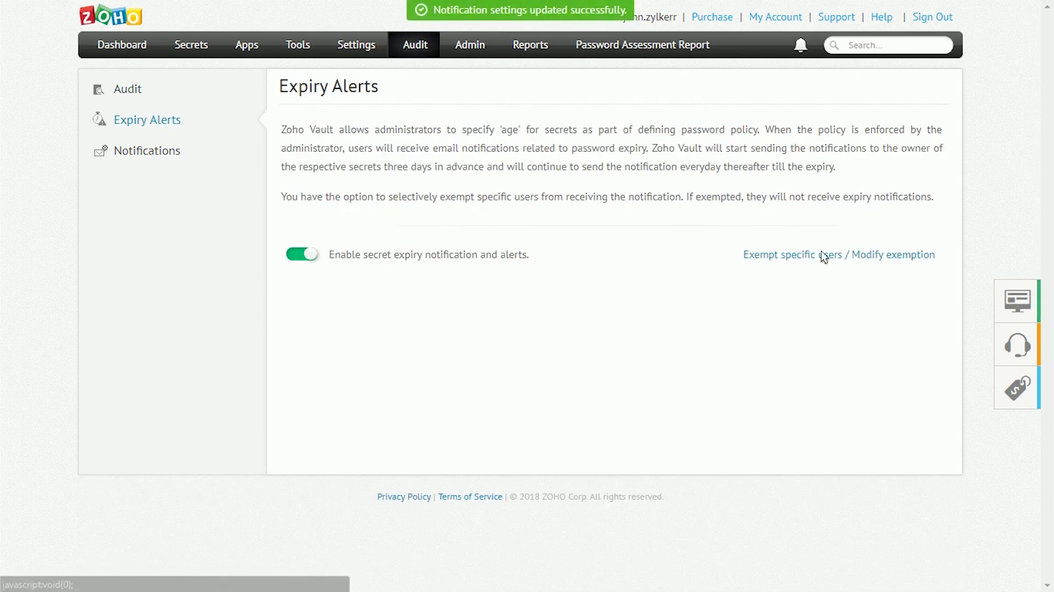
click(824, 256)
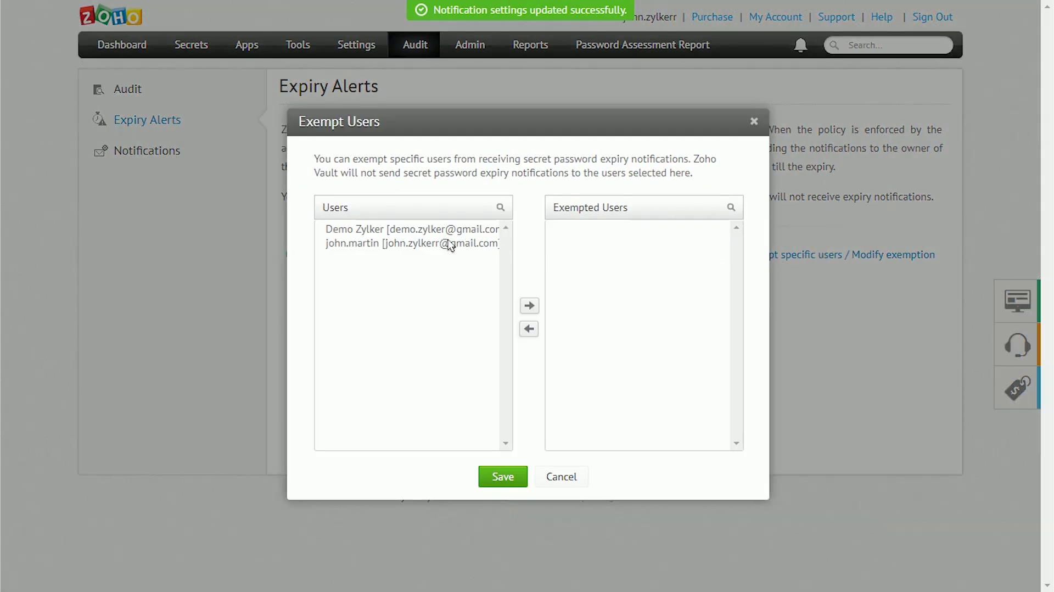
click(453, 245)
click(528, 306)
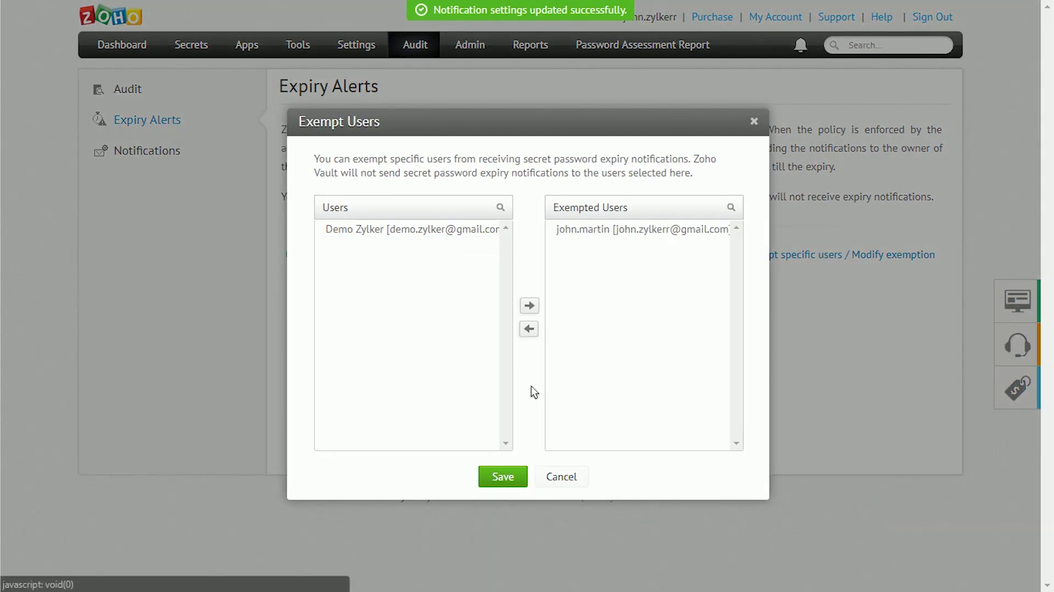
click(502, 477)
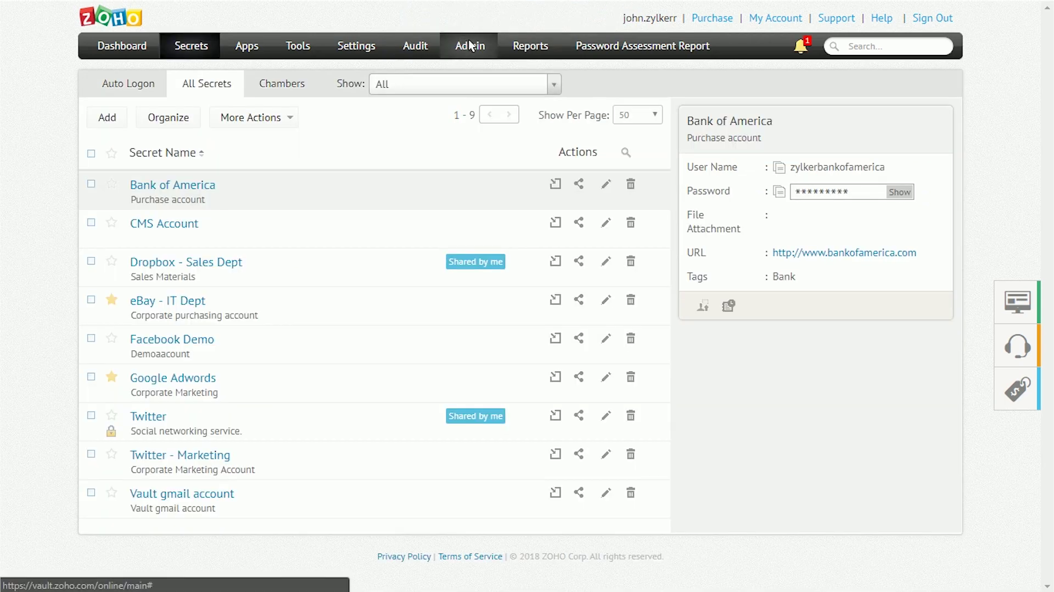
click(470, 45)
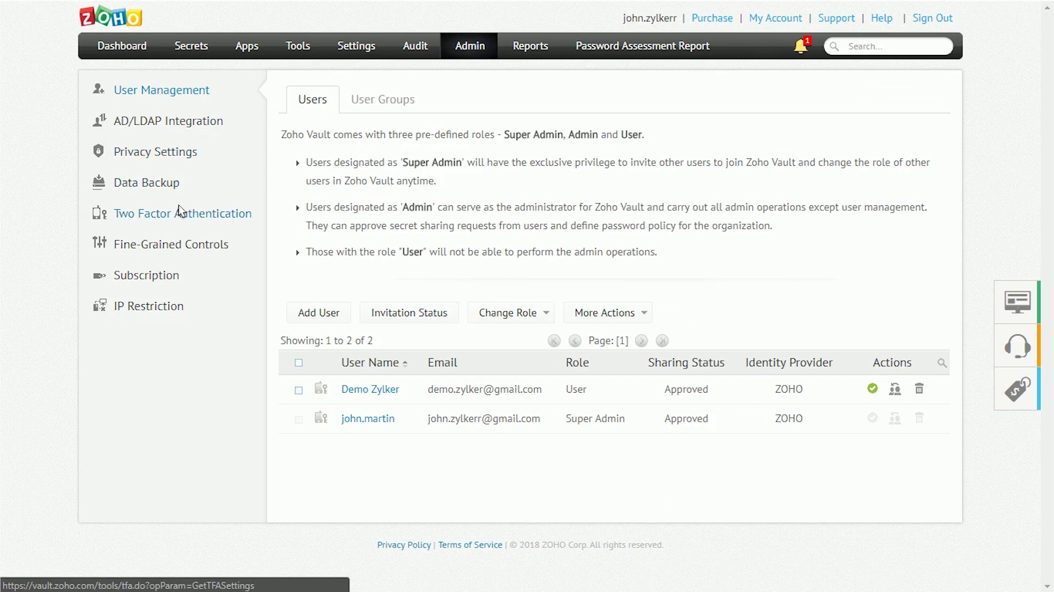
- Enforce two-factor authentication for everyone, re-entering the account password, then return to All Secrets
click(179, 207)
click(607, 277)
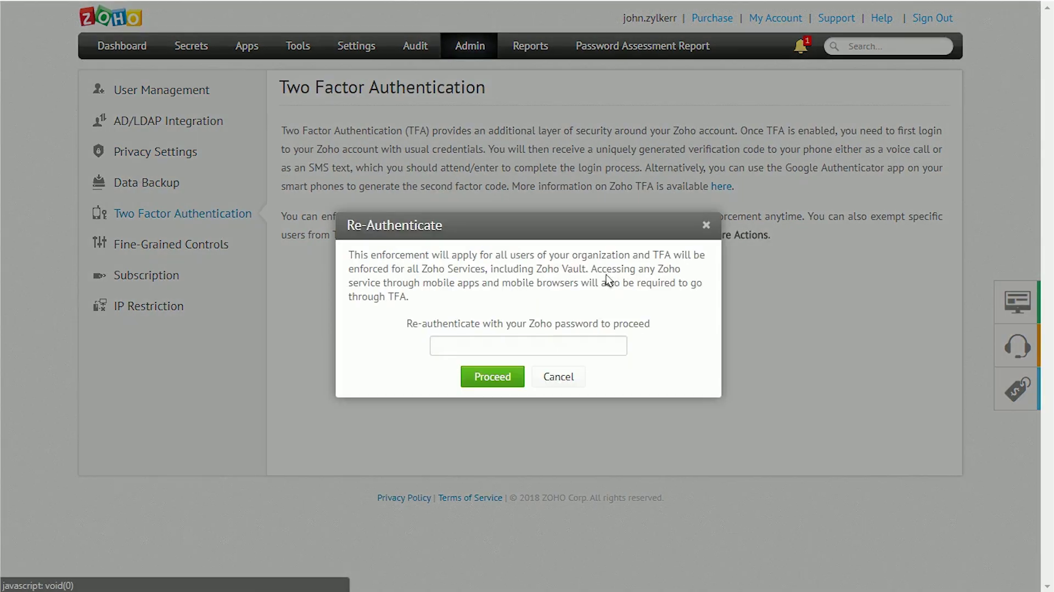
click(569, 352)
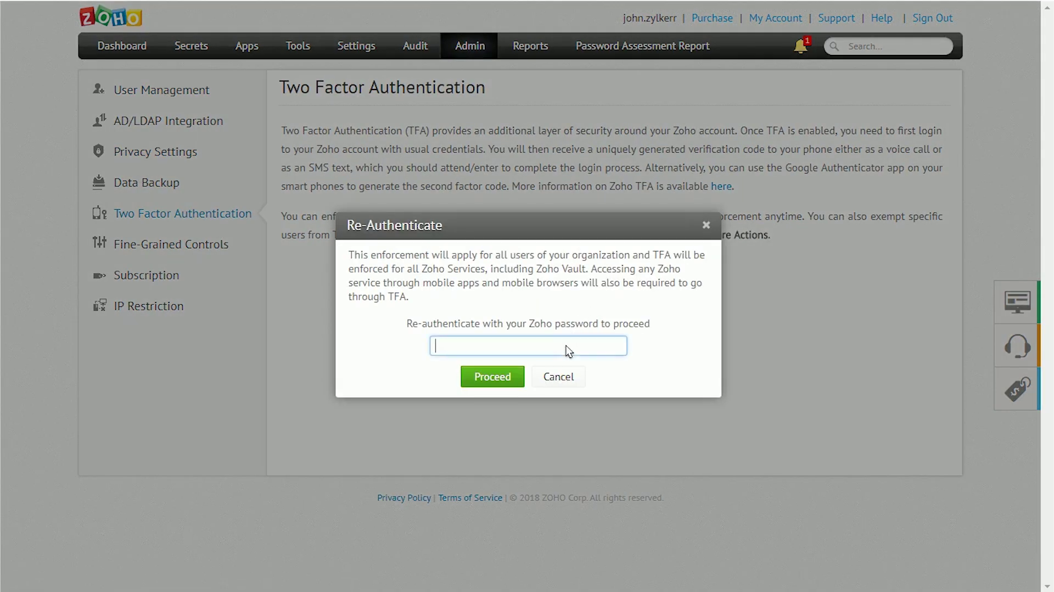
text(•••••••••)
click(504, 380)
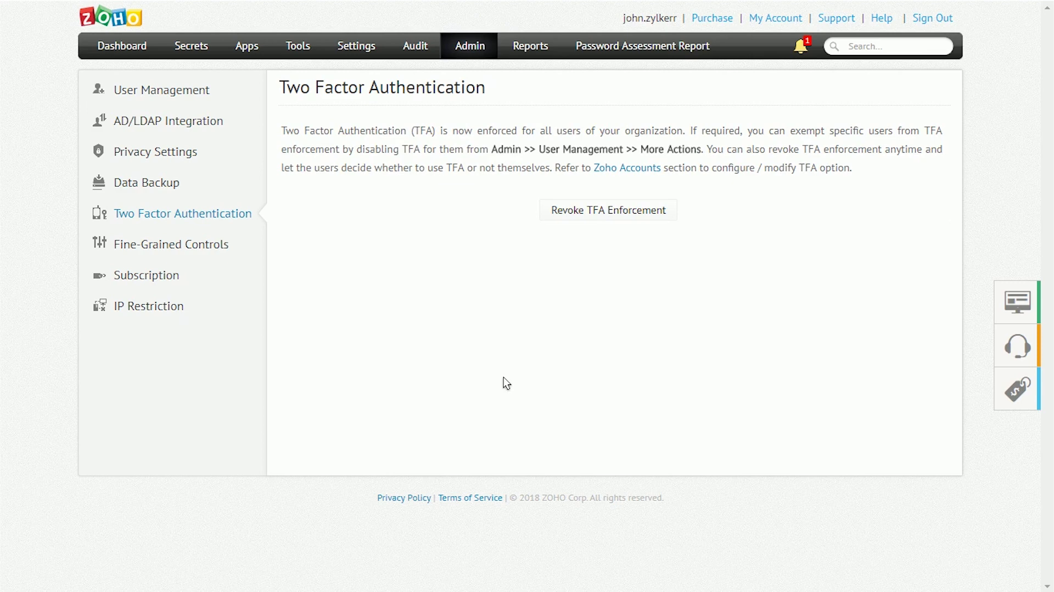
click(191, 49)
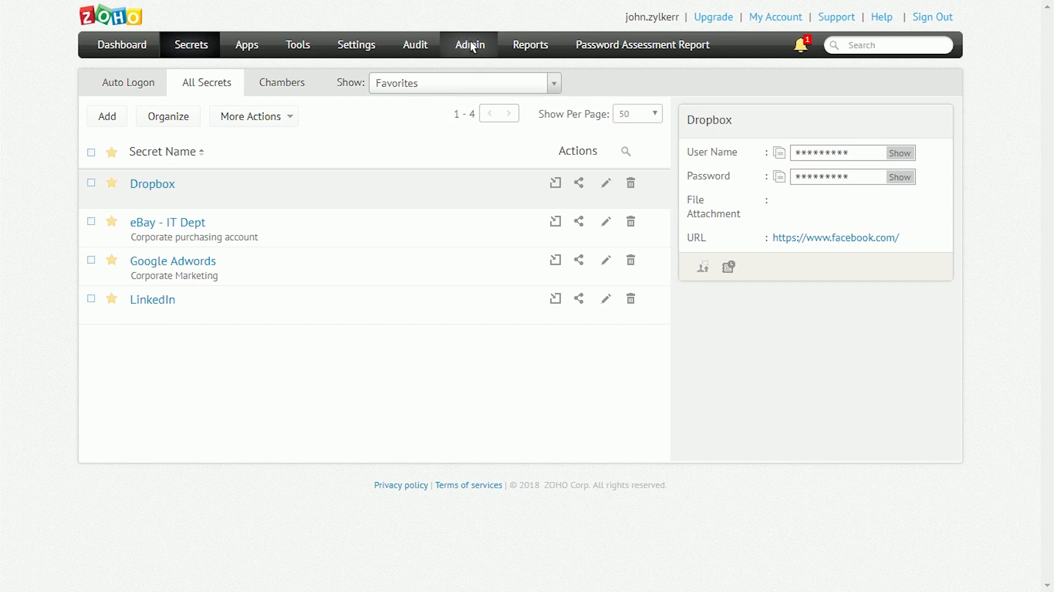
click(472, 47)
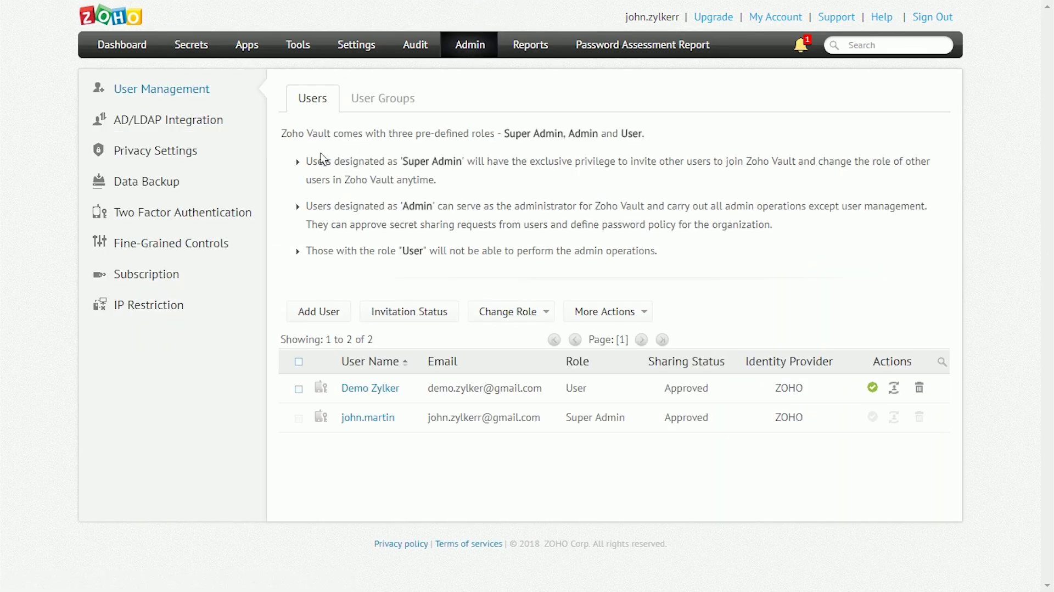
click(172, 243)
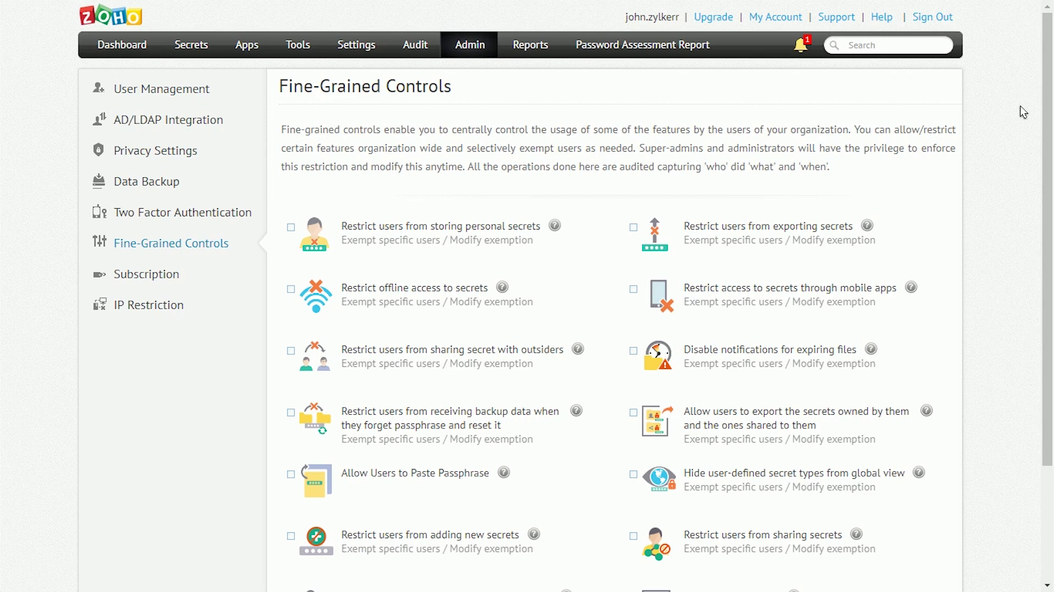
drag(1049, 64, 1052, 117)
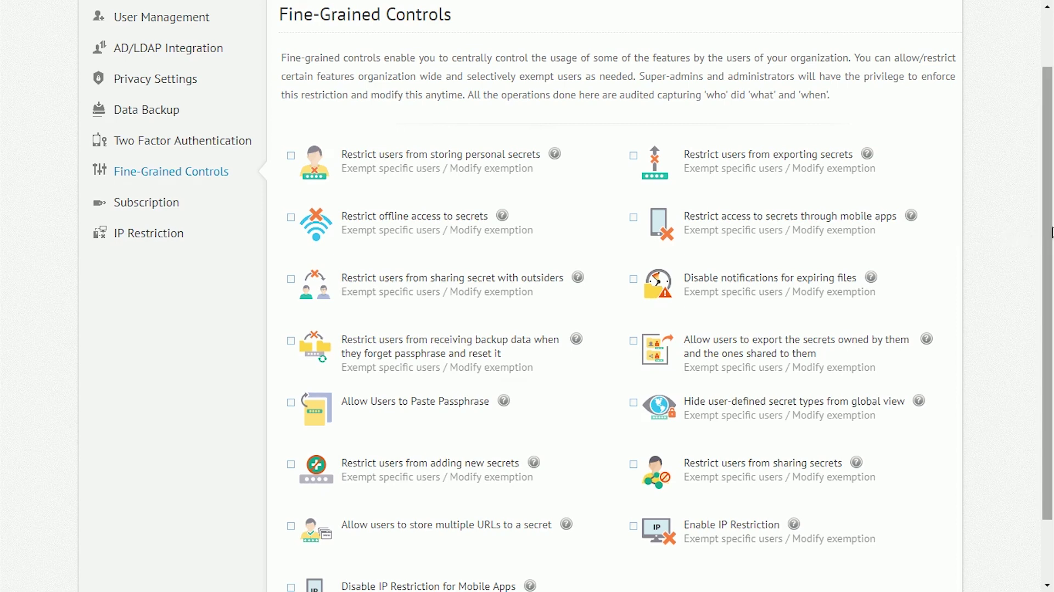
drag(1049, 264, 1052, 322)
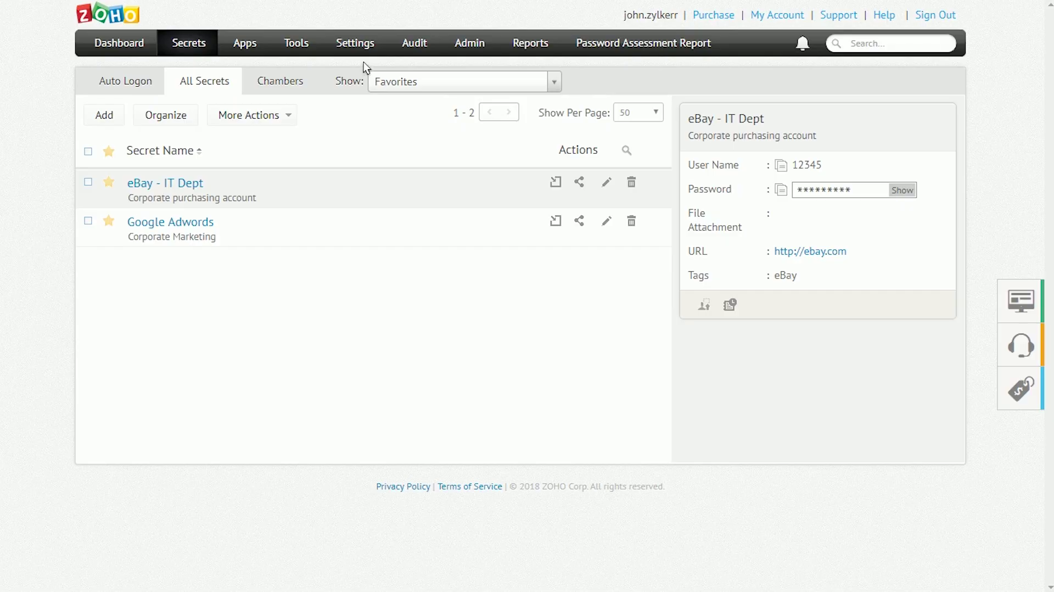
- In Password Policy settings, keep Use Default Policy for All Secrets in force
click(366, 48)
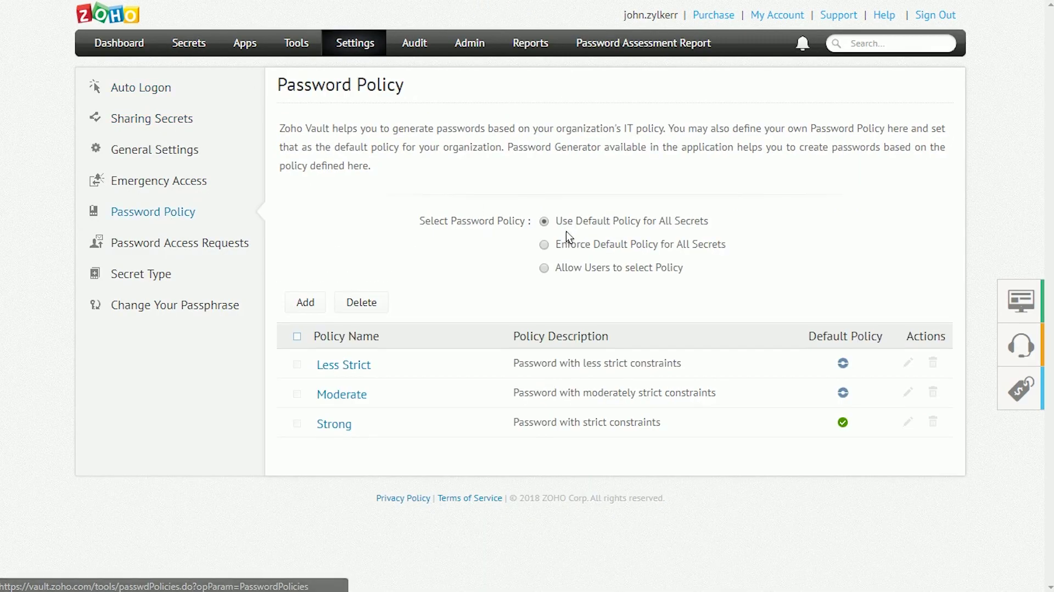
click(545, 267)
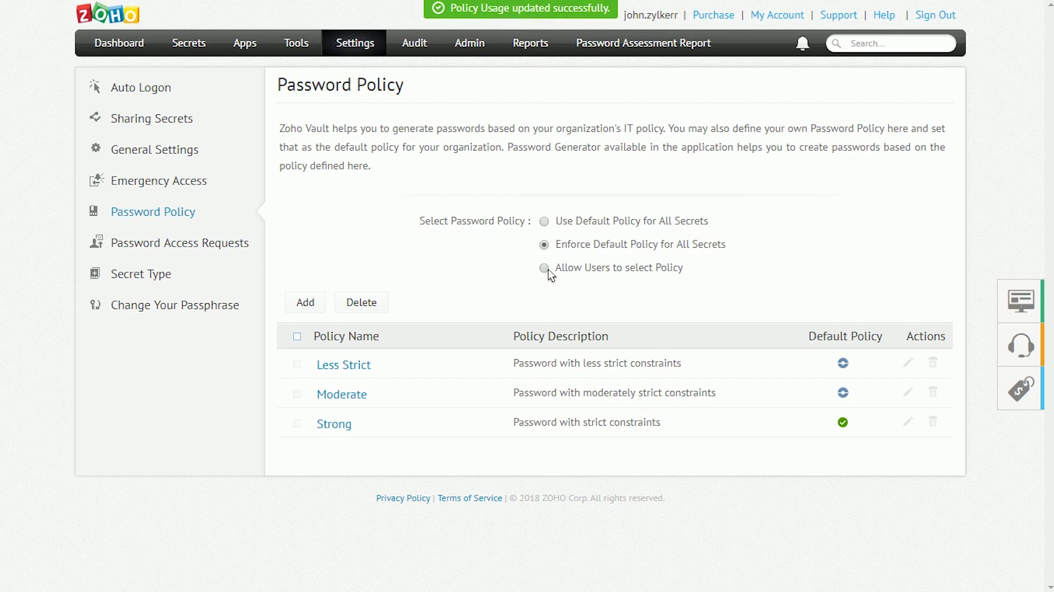
click(546, 222)
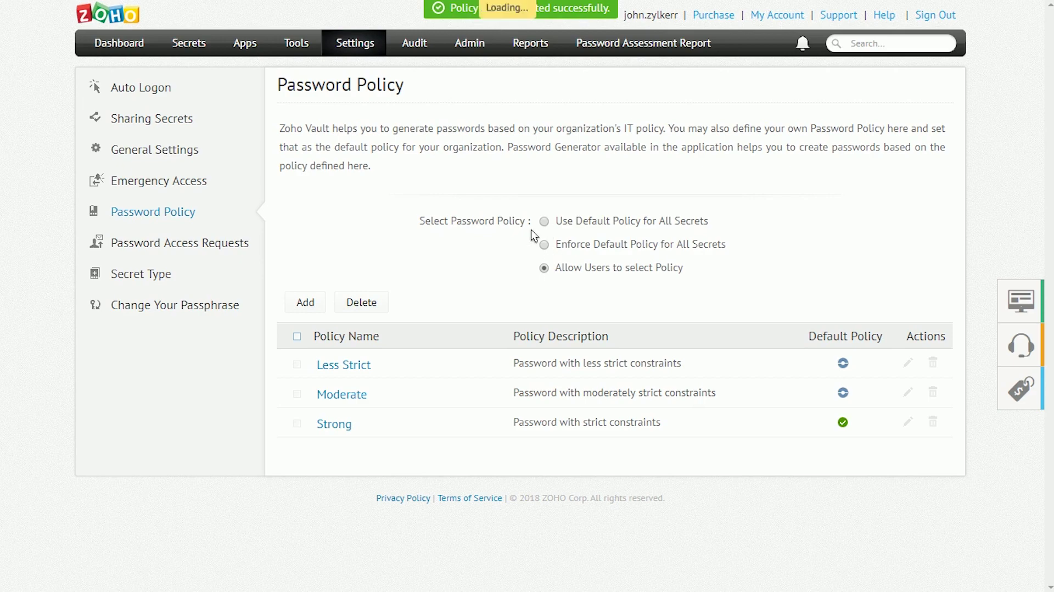
- View and close the details of the Less Strict, Moderate and Strong policies
click(336, 364)
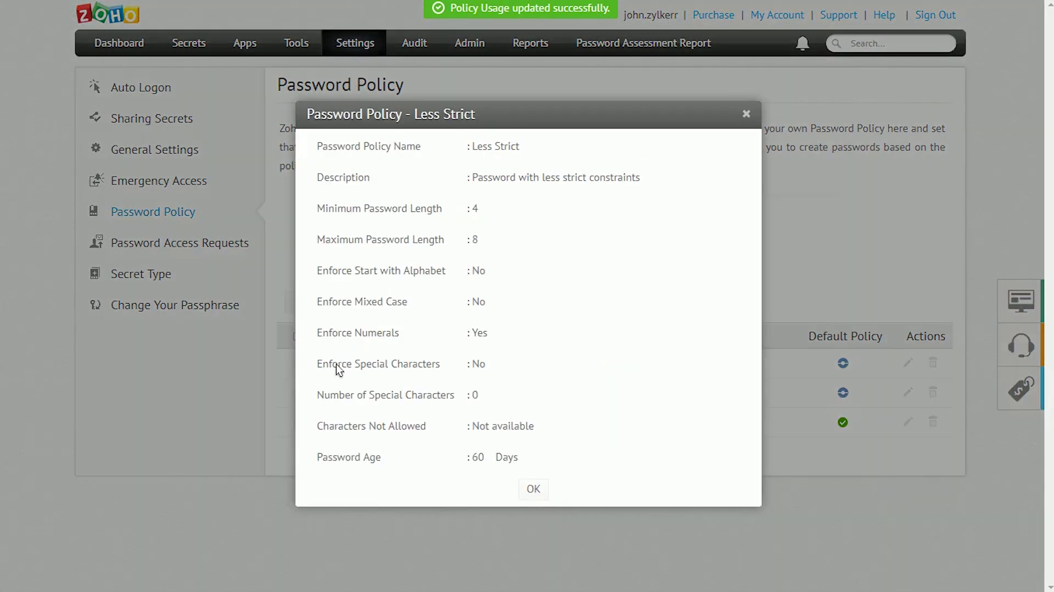
click(743, 114)
click(354, 394)
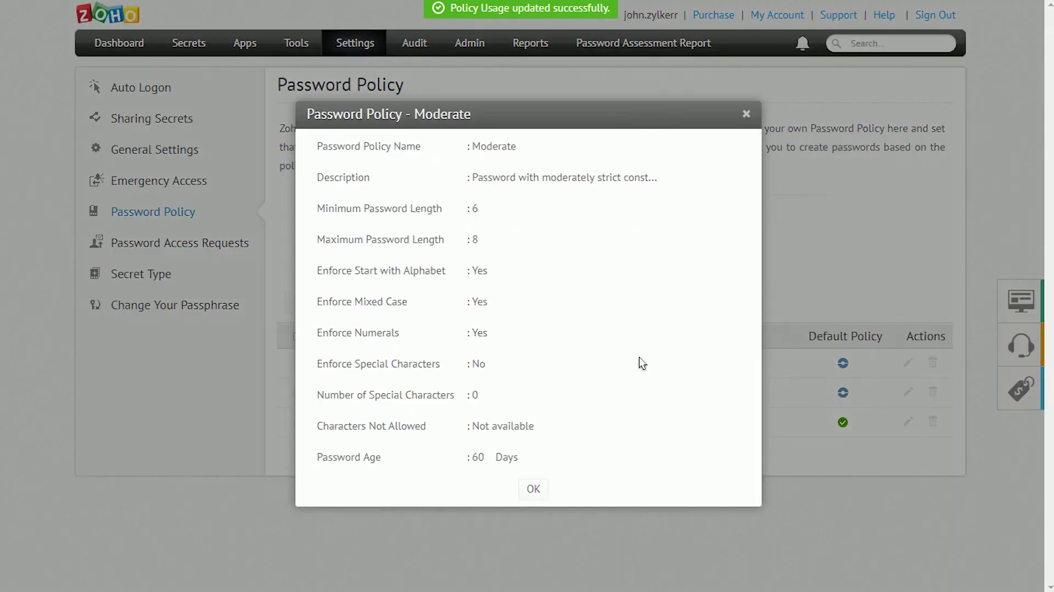
click(744, 115)
click(308, 423)
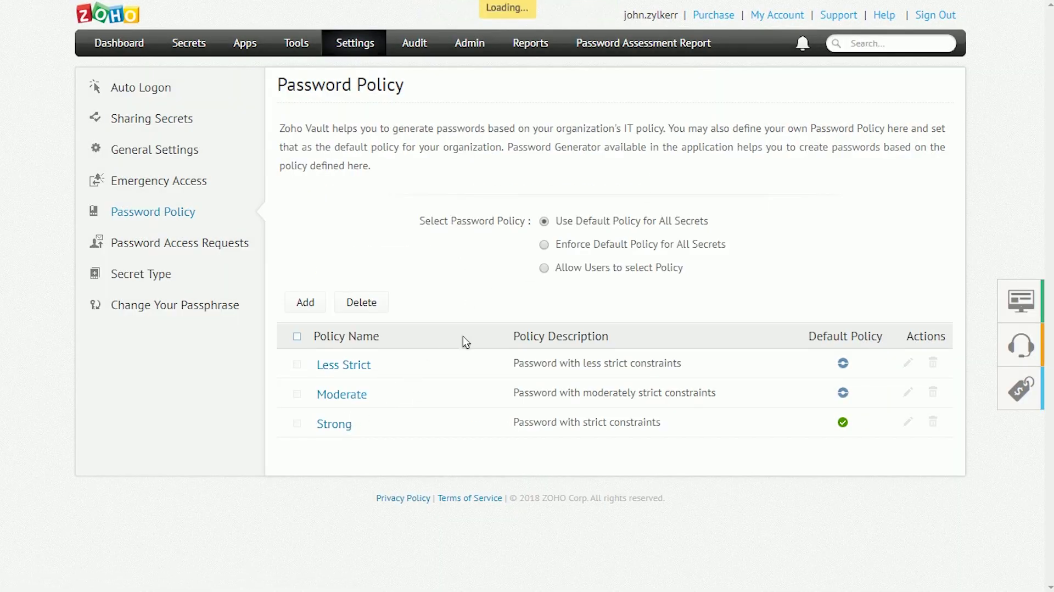
click(745, 114)
- Add a policy named Custom, described Demo, with password length 10 to 25
click(304, 303)
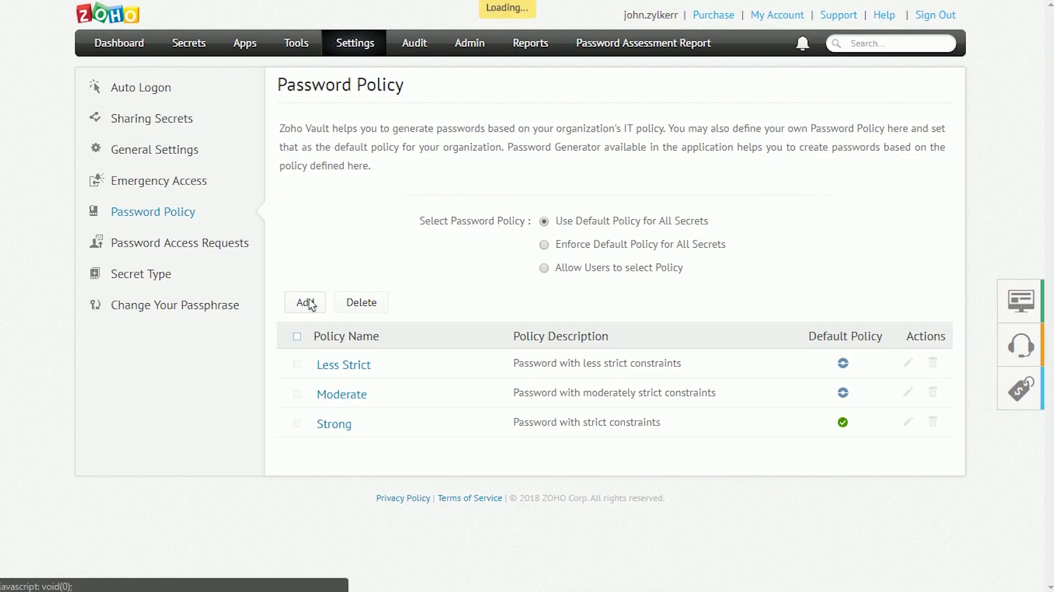
click(525, 121)
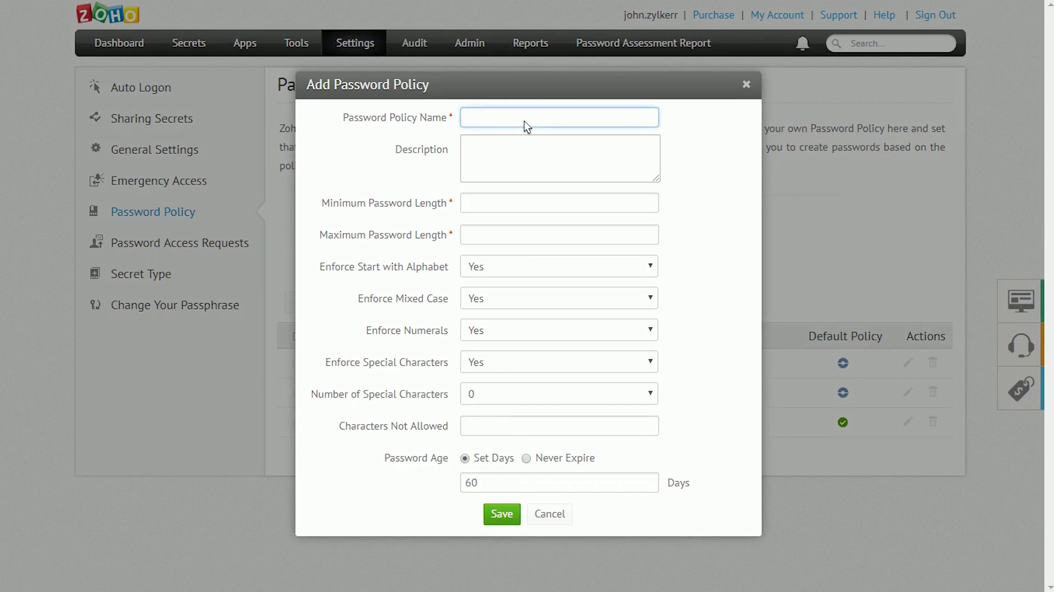
text(Custom)
key(Tab)
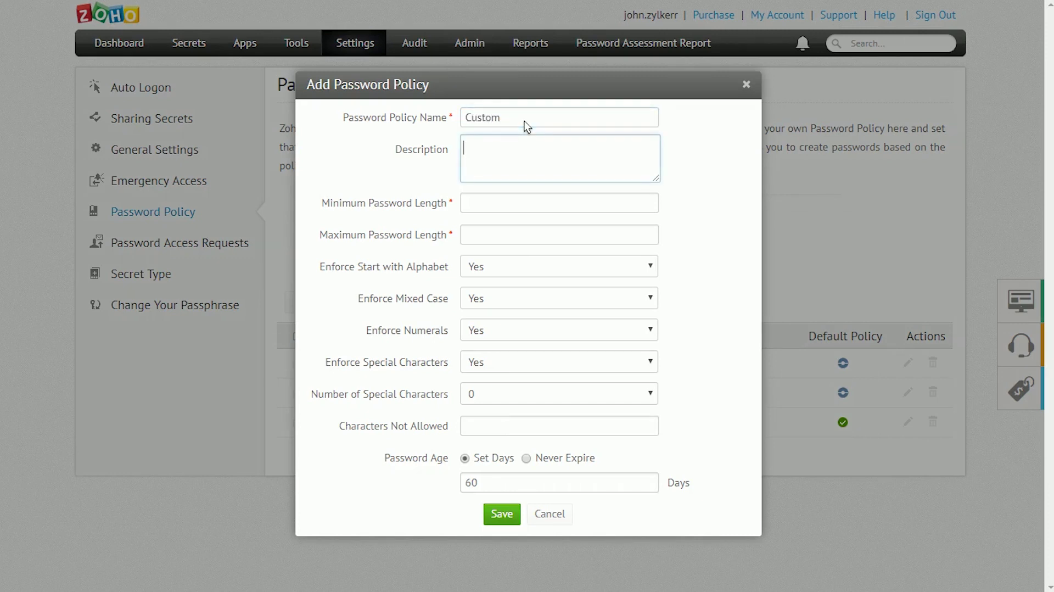
text(Demo)
key(Tab)
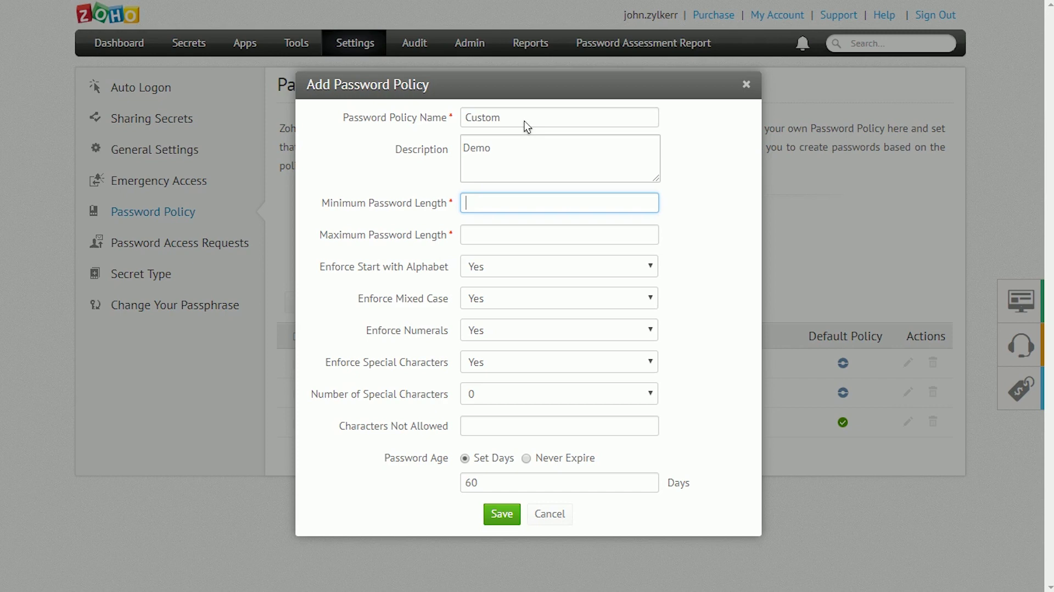
text(10)
key(Tab)
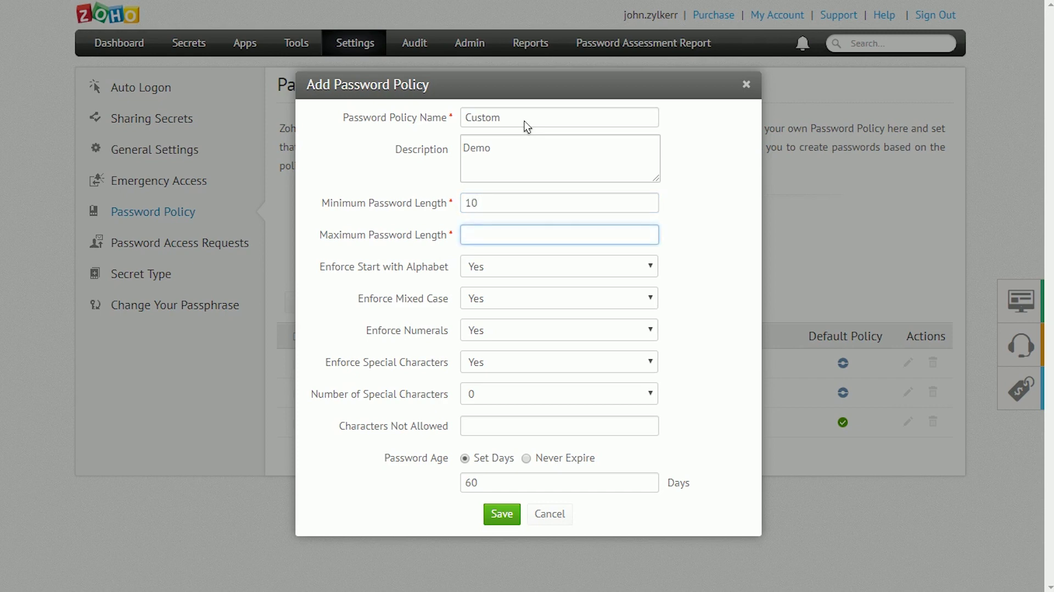
text(25)
key(Tab)
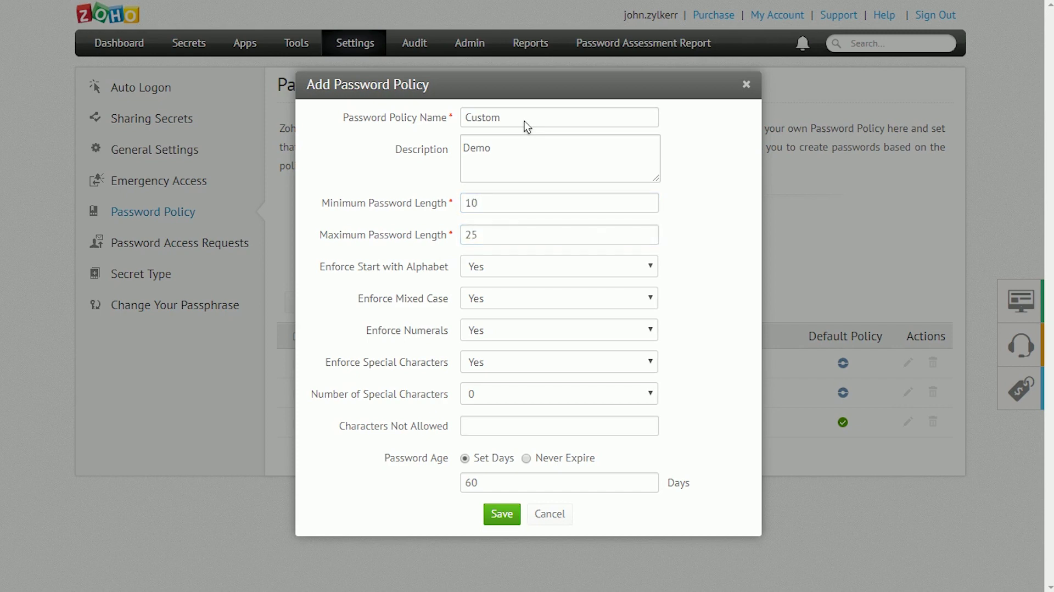
- Set Mixed Case and Special Characters to No, disallow i,j,1,2,3, age 30 days, and save
click(525, 296)
click(515, 331)
click(513, 331)
click(512, 331)
click(506, 360)
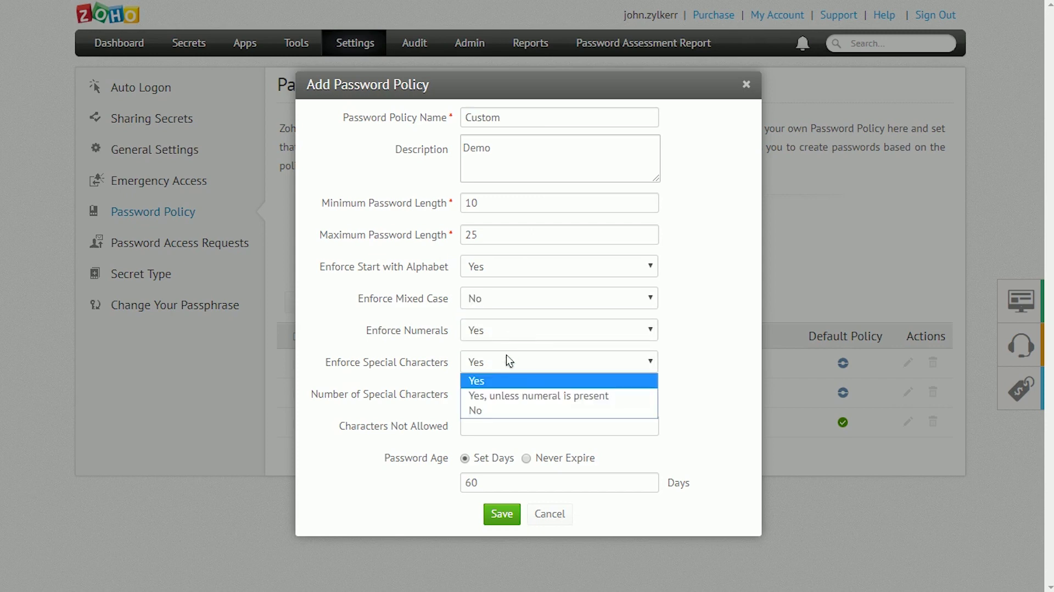
click(488, 411)
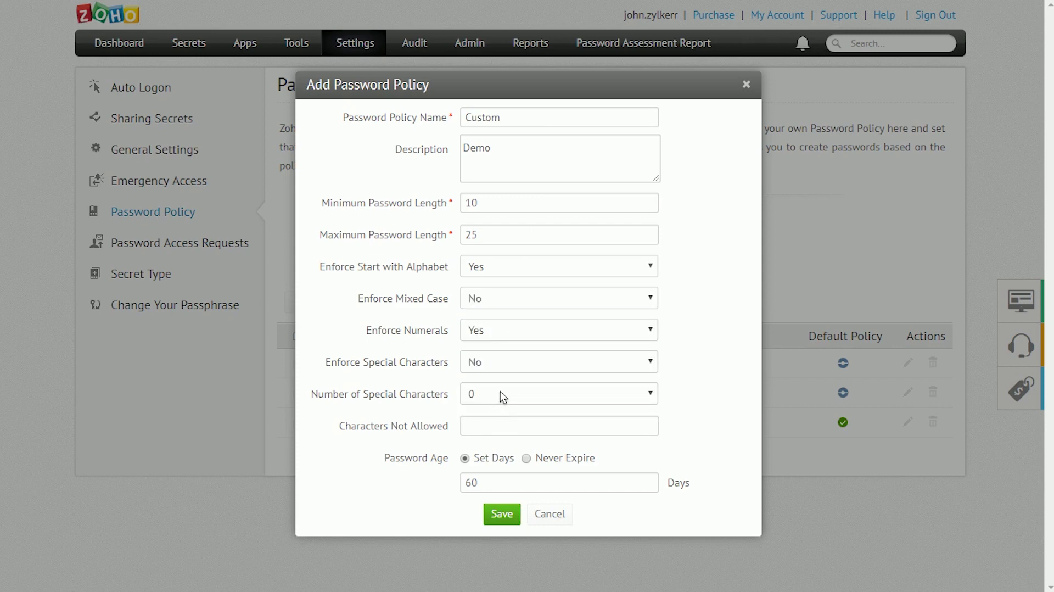
click(498, 432)
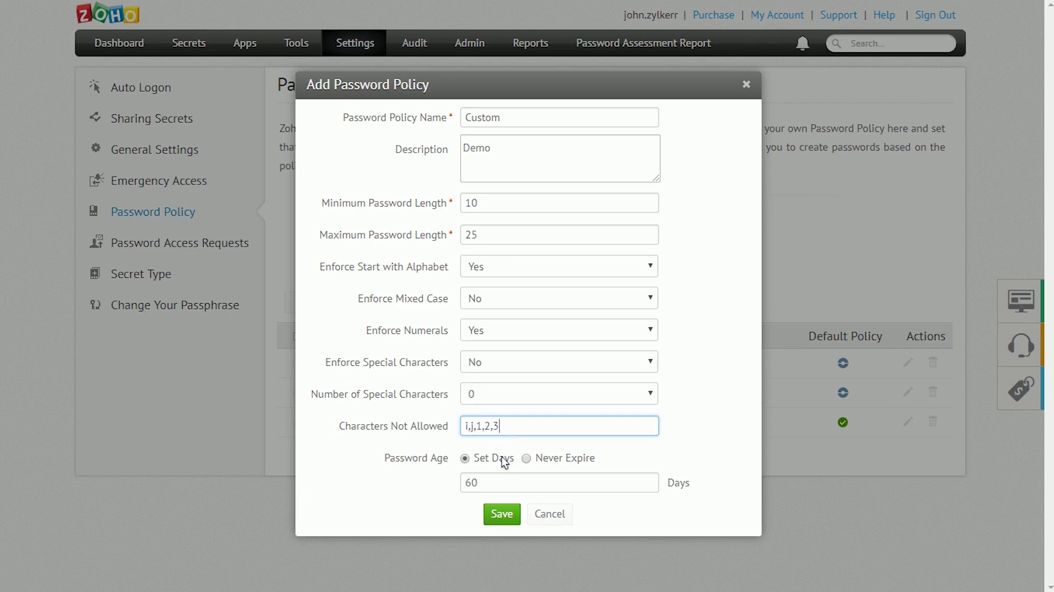
click(542, 483)
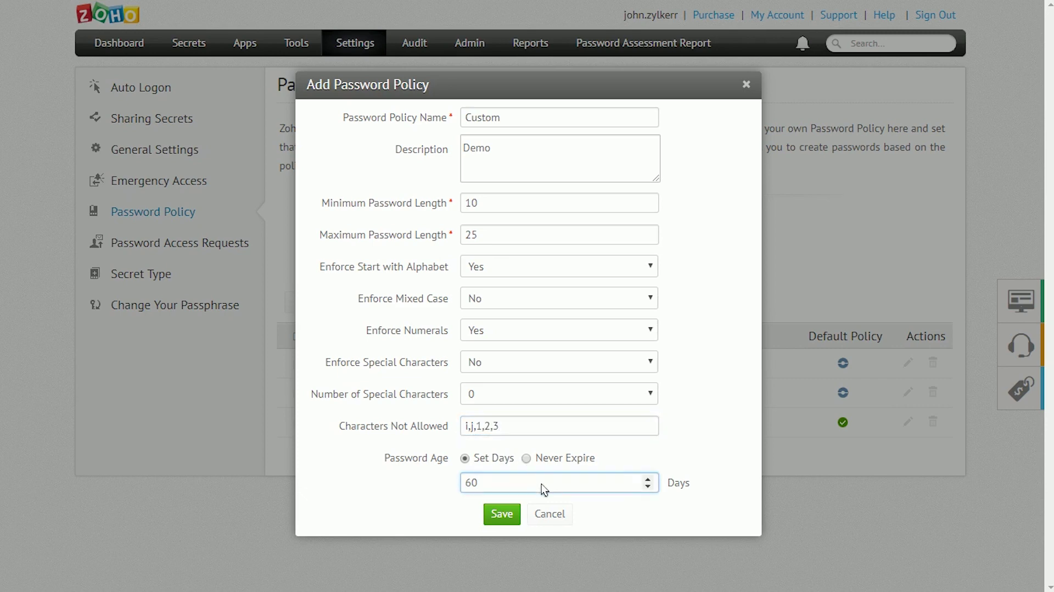
key(BackSpace)
key(BackSpace)
text(30)
click(515, 520)
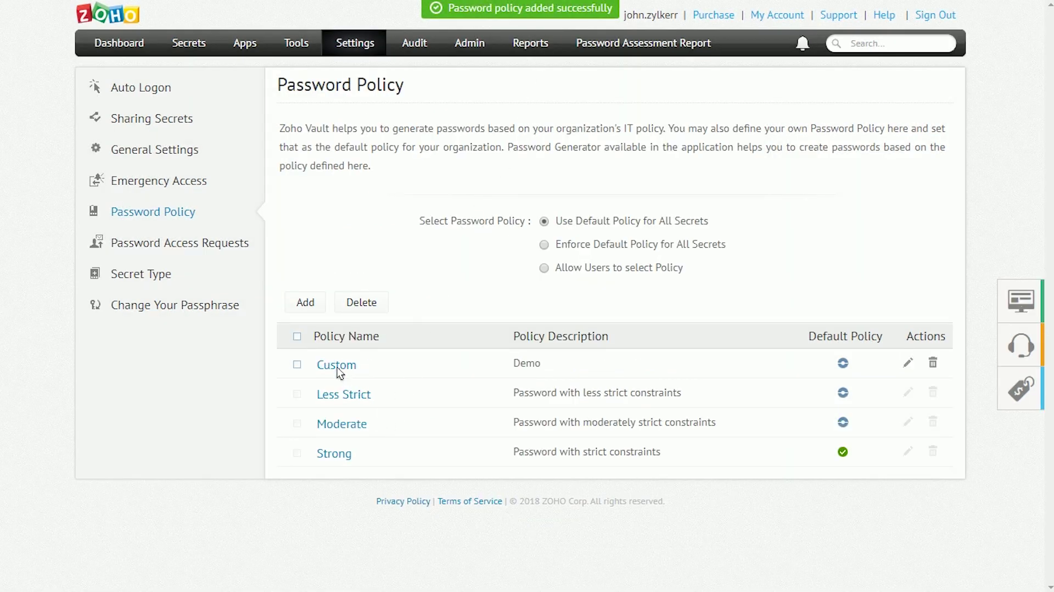
- Mark the Custom row as the default password policy in place of Strong
click(845, 365)
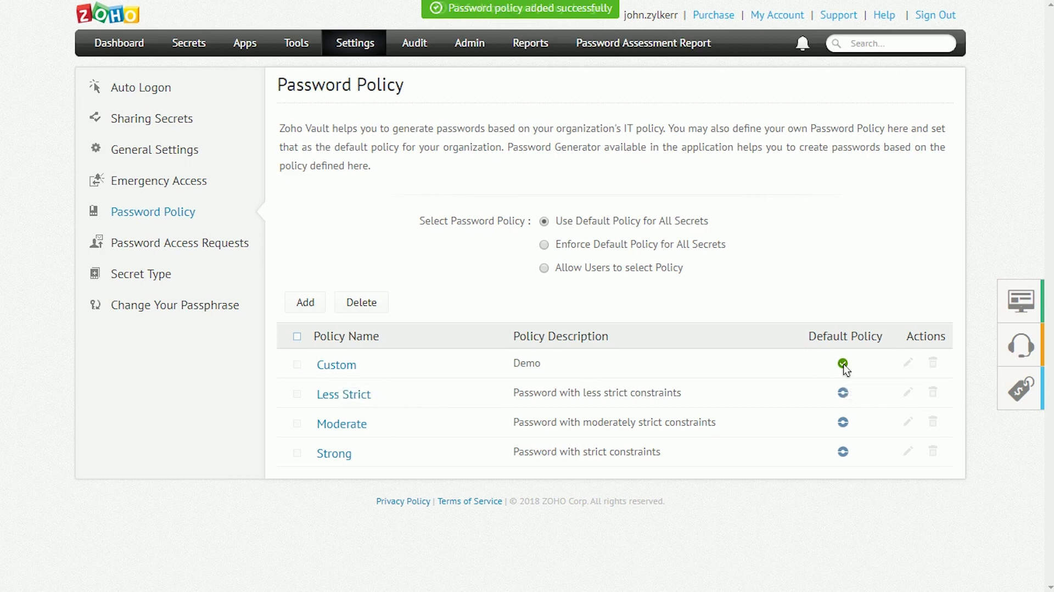